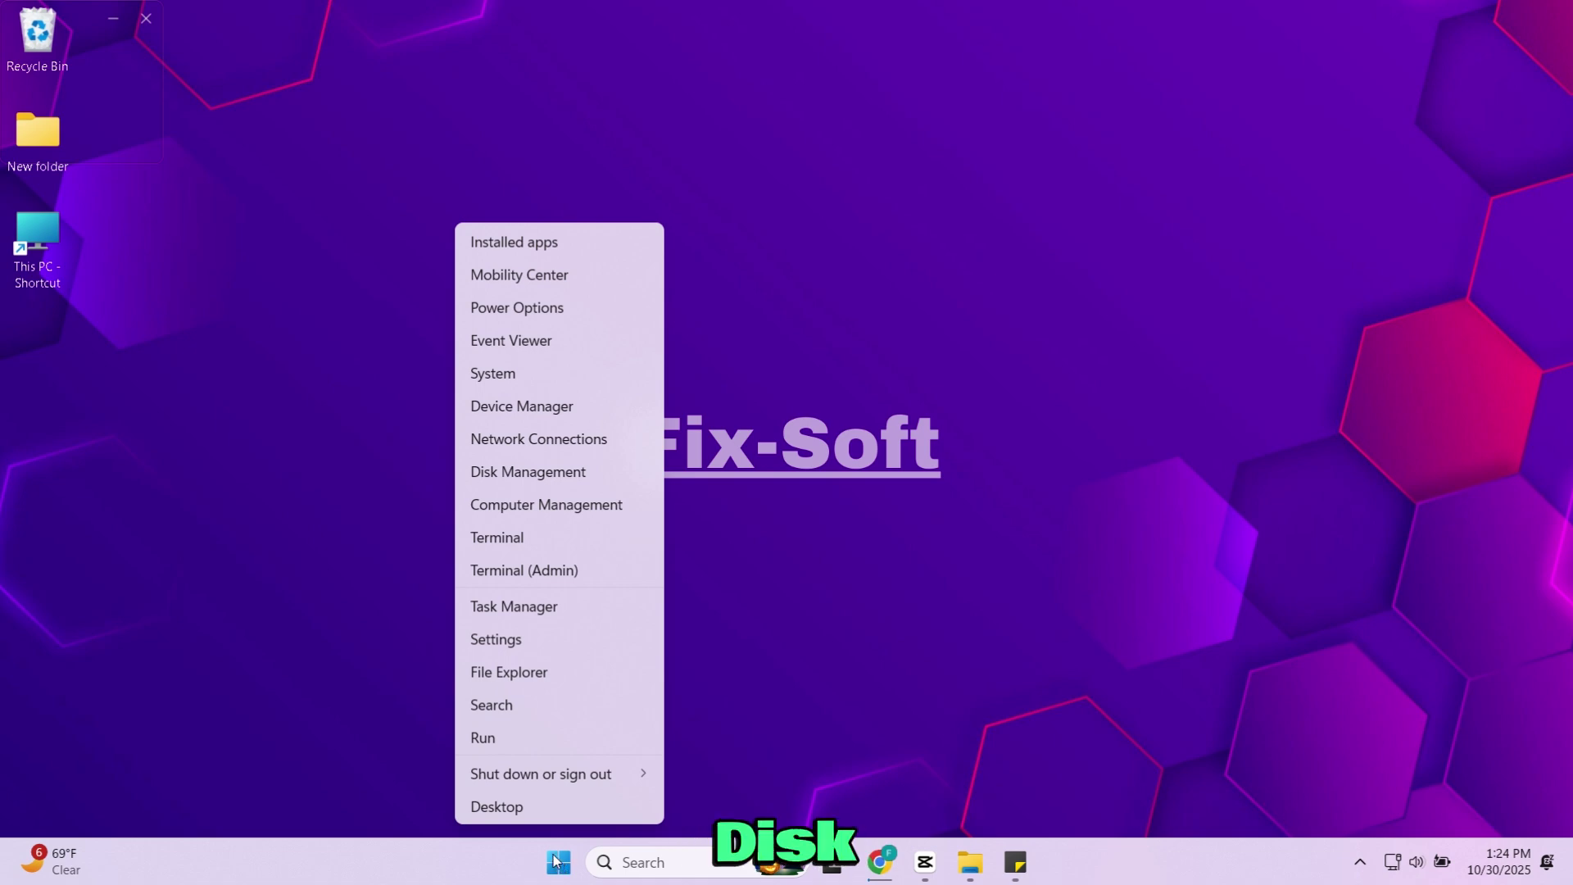
Open Disk Management, maximise it to identify the external hard drive's disk number, and minimise the window
{"action": "left_click", "coordinate": [539, 474]}
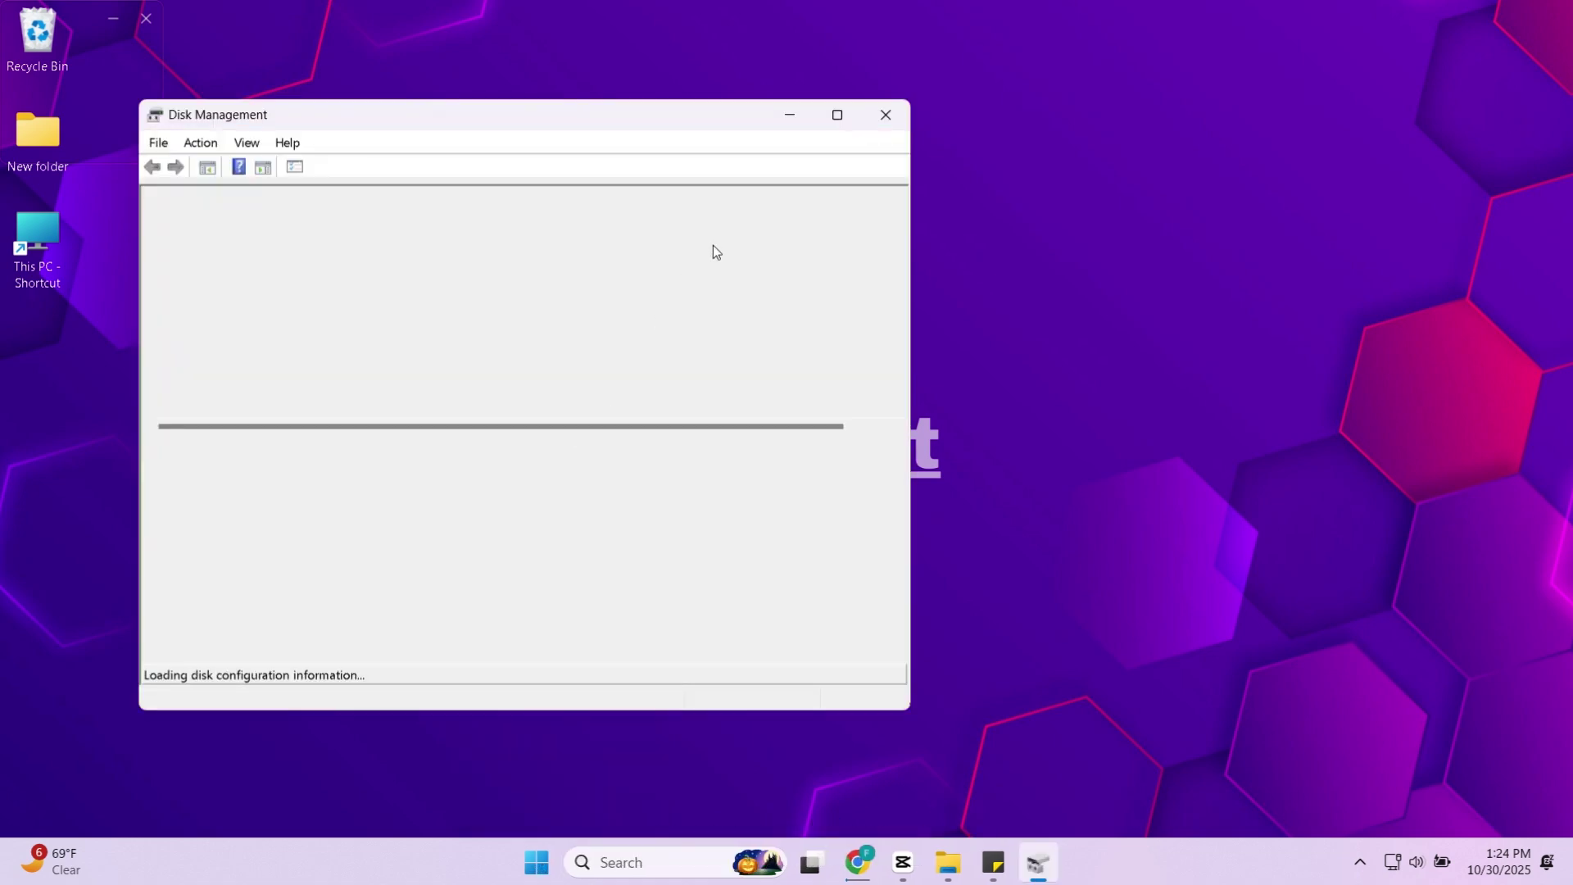
{"action": "key", "text": "super+Up"}
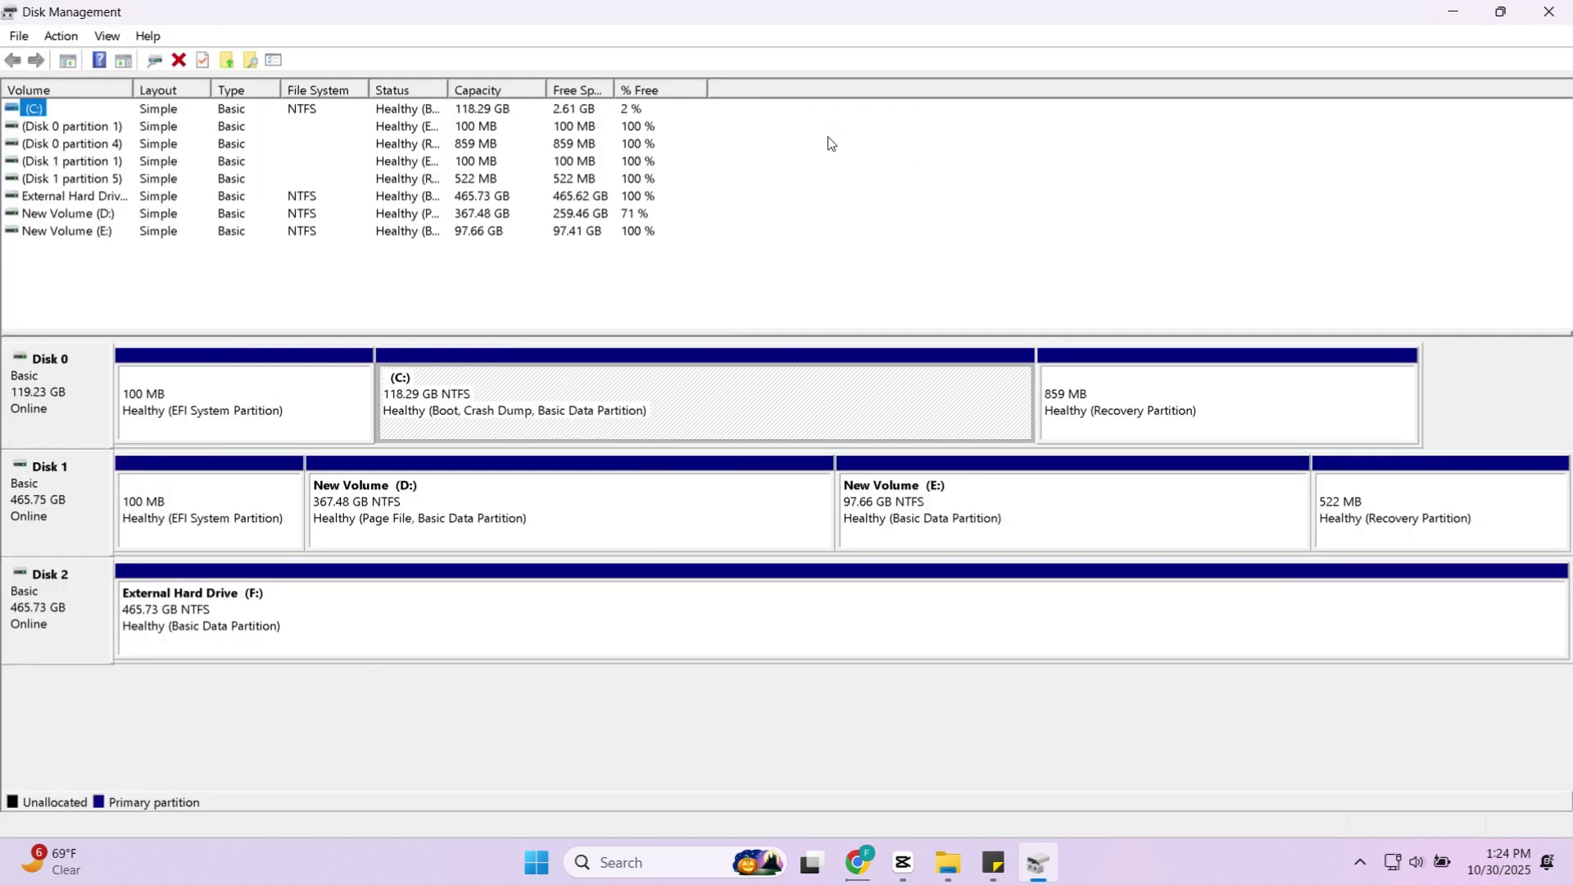
{"action": "left_click", "coordinate": [45, 448]}
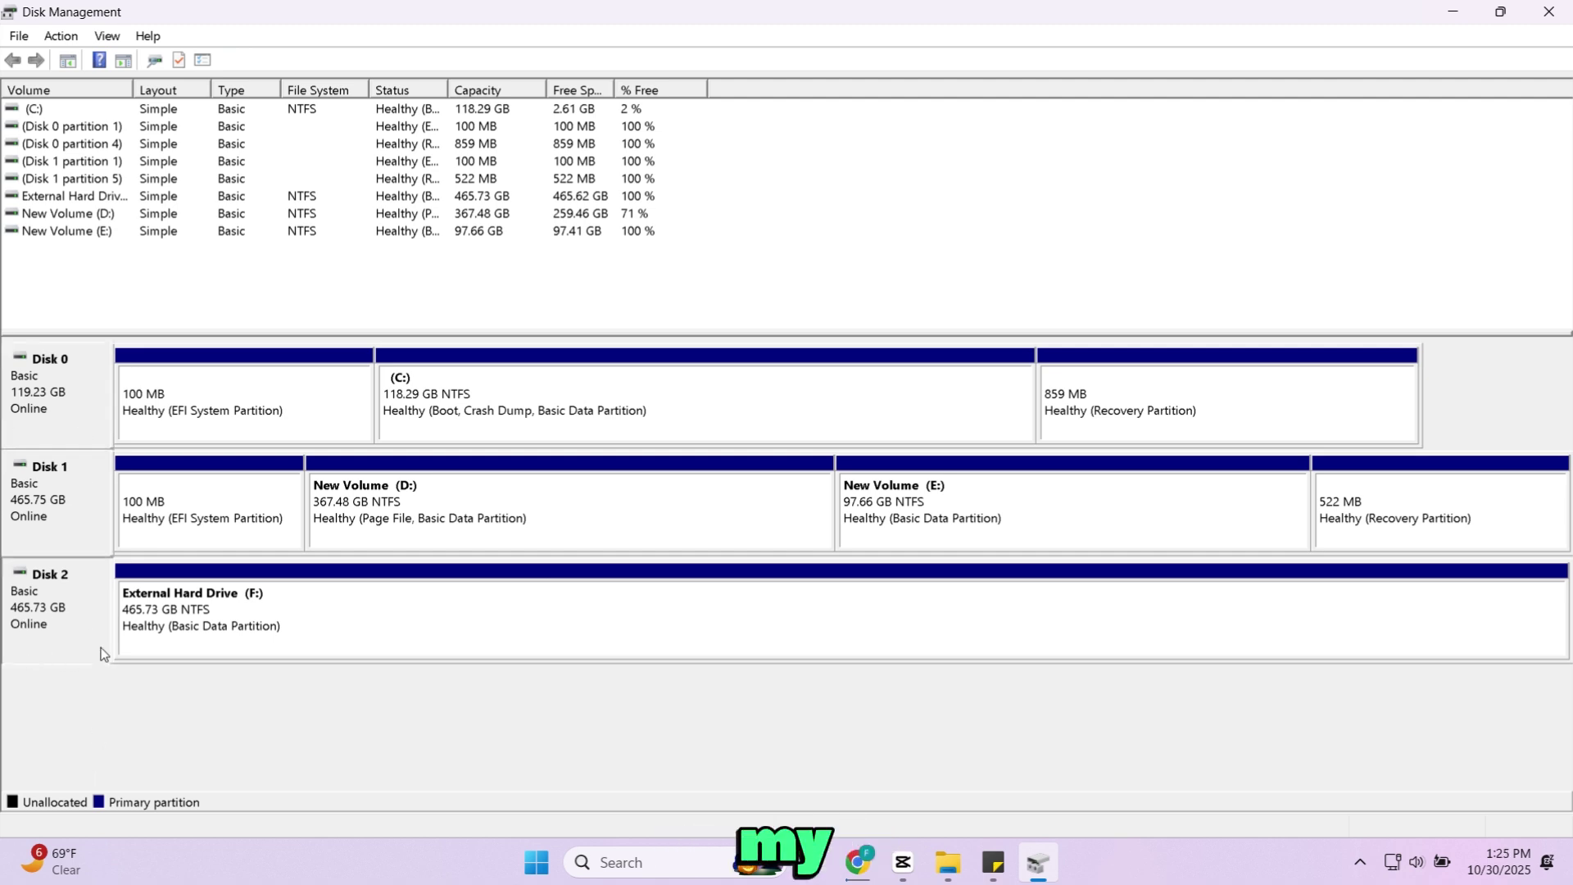
{"action": "left_click", "coordinate": [1461, 8]}
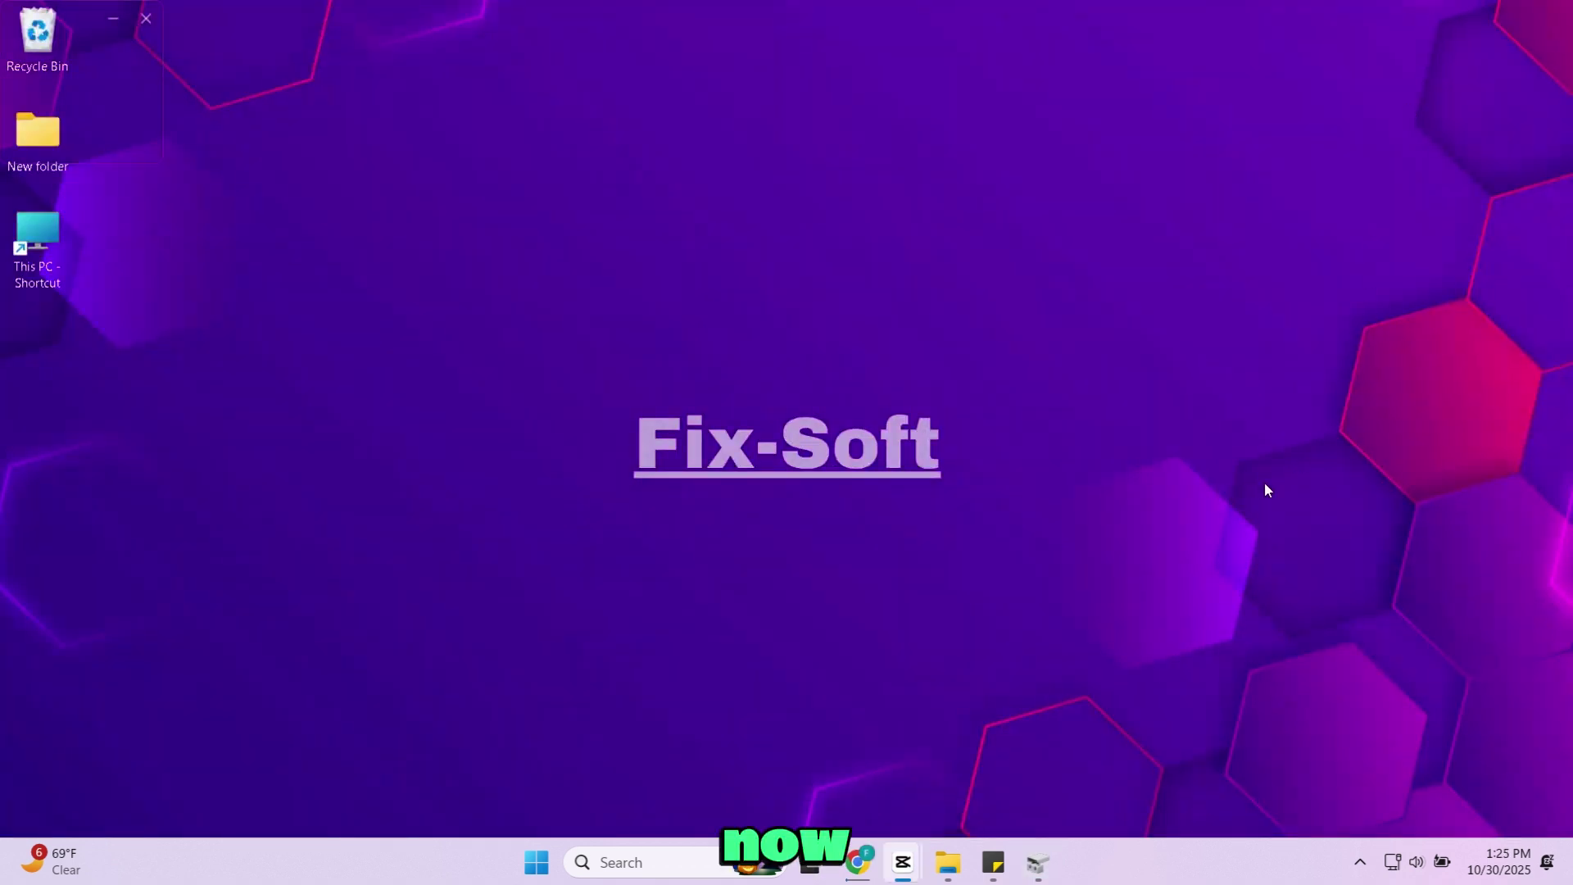
Open Command Prompt, run diskpart and allow it to make changes to the device
{"action": "left_click", "coordinate": [596, 861]}
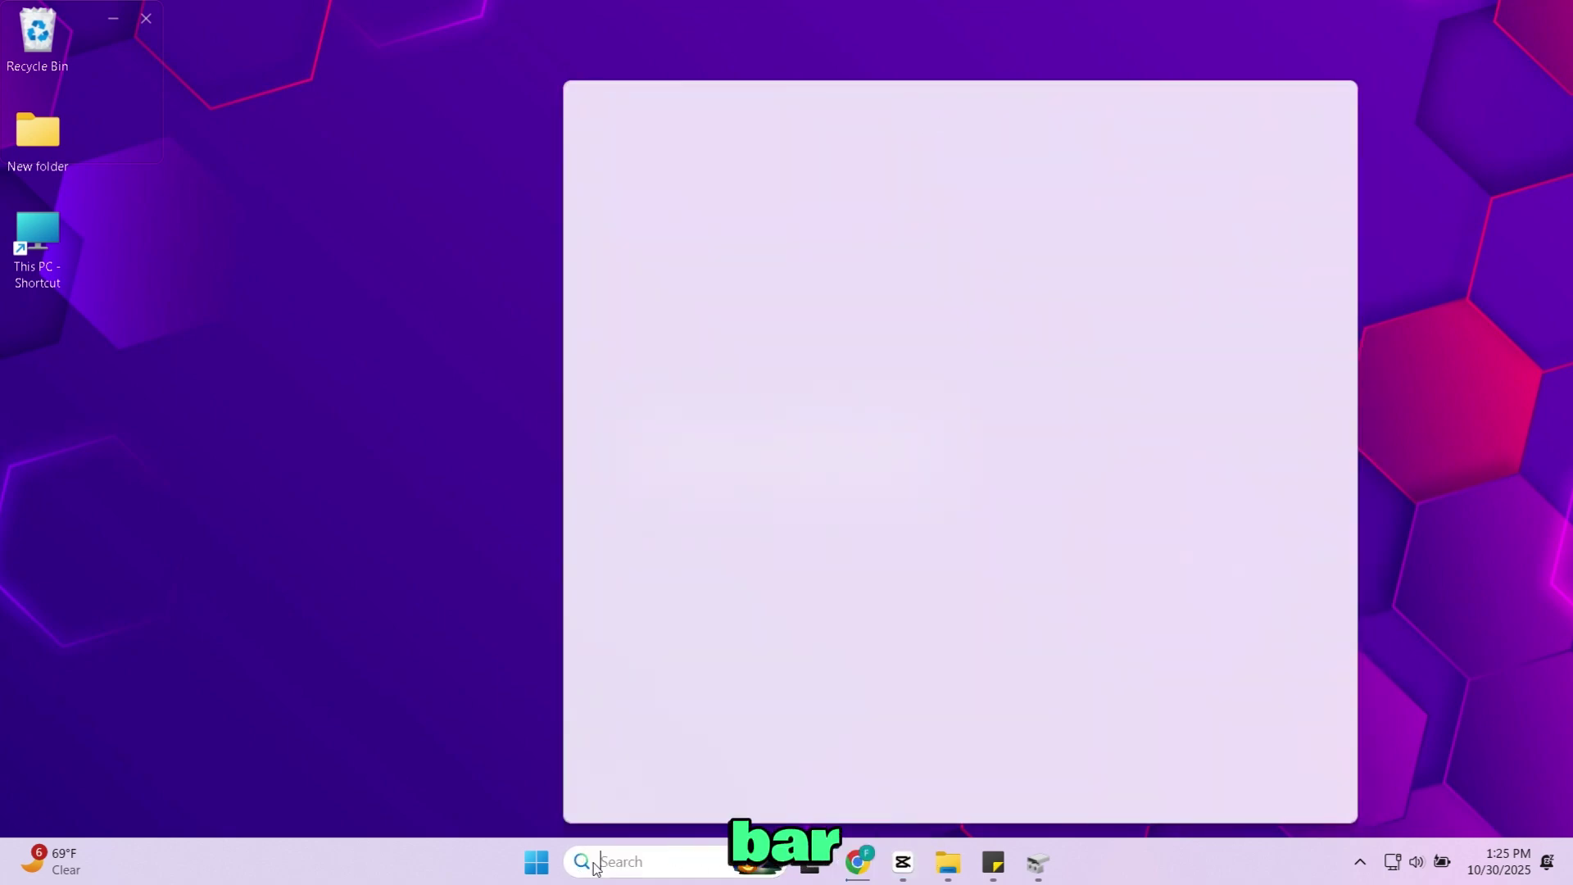
{"action": "type", "text": "cmd"}
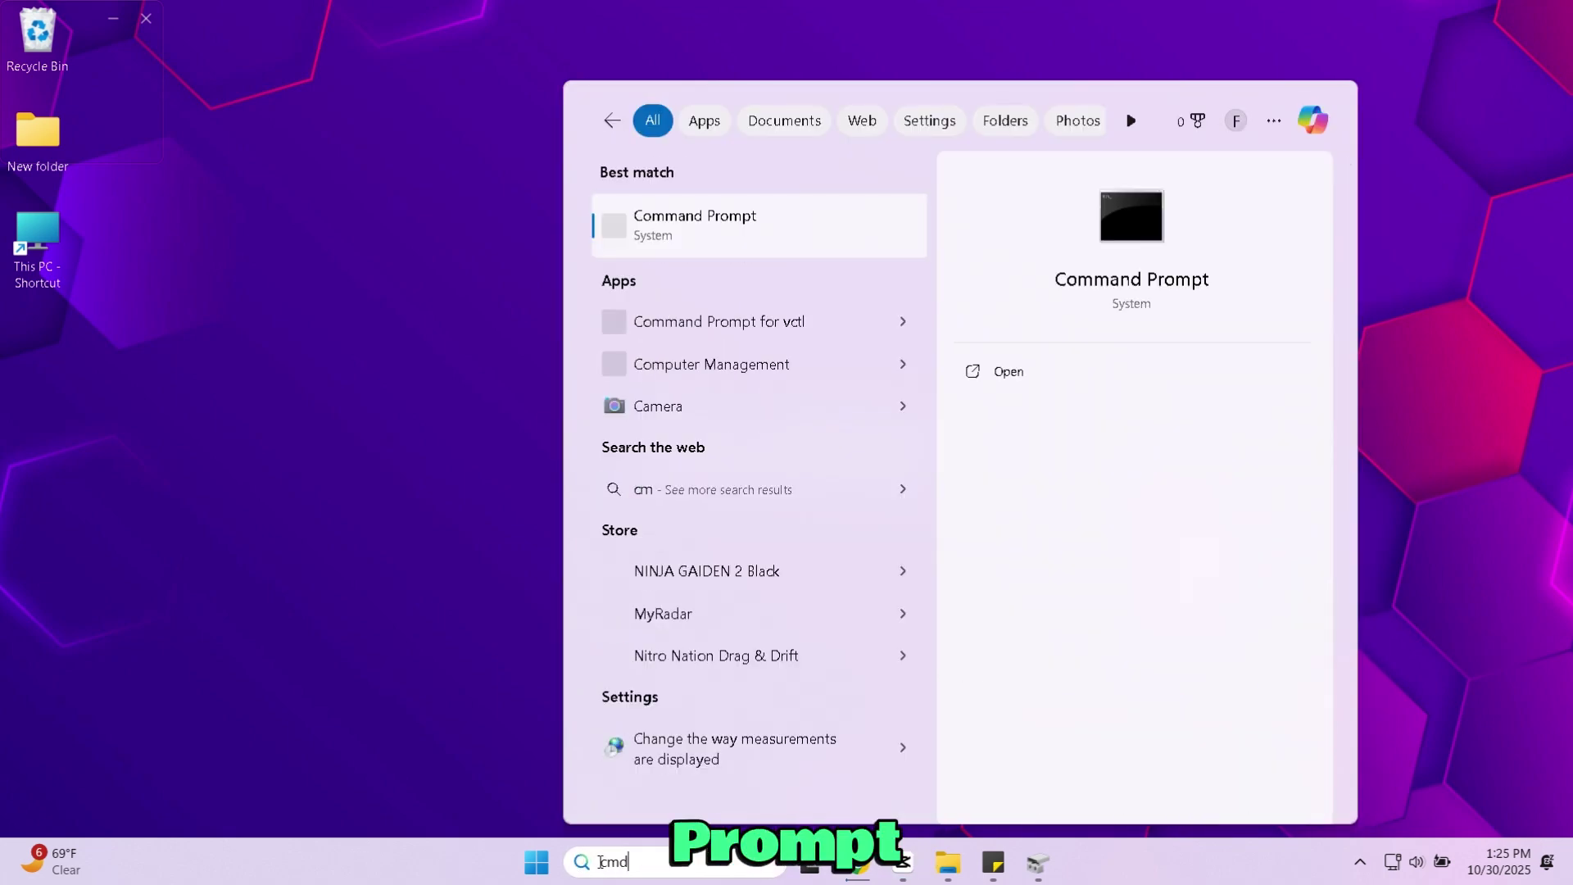
{"action": "left_click", "coordinate": [1133, 283]}
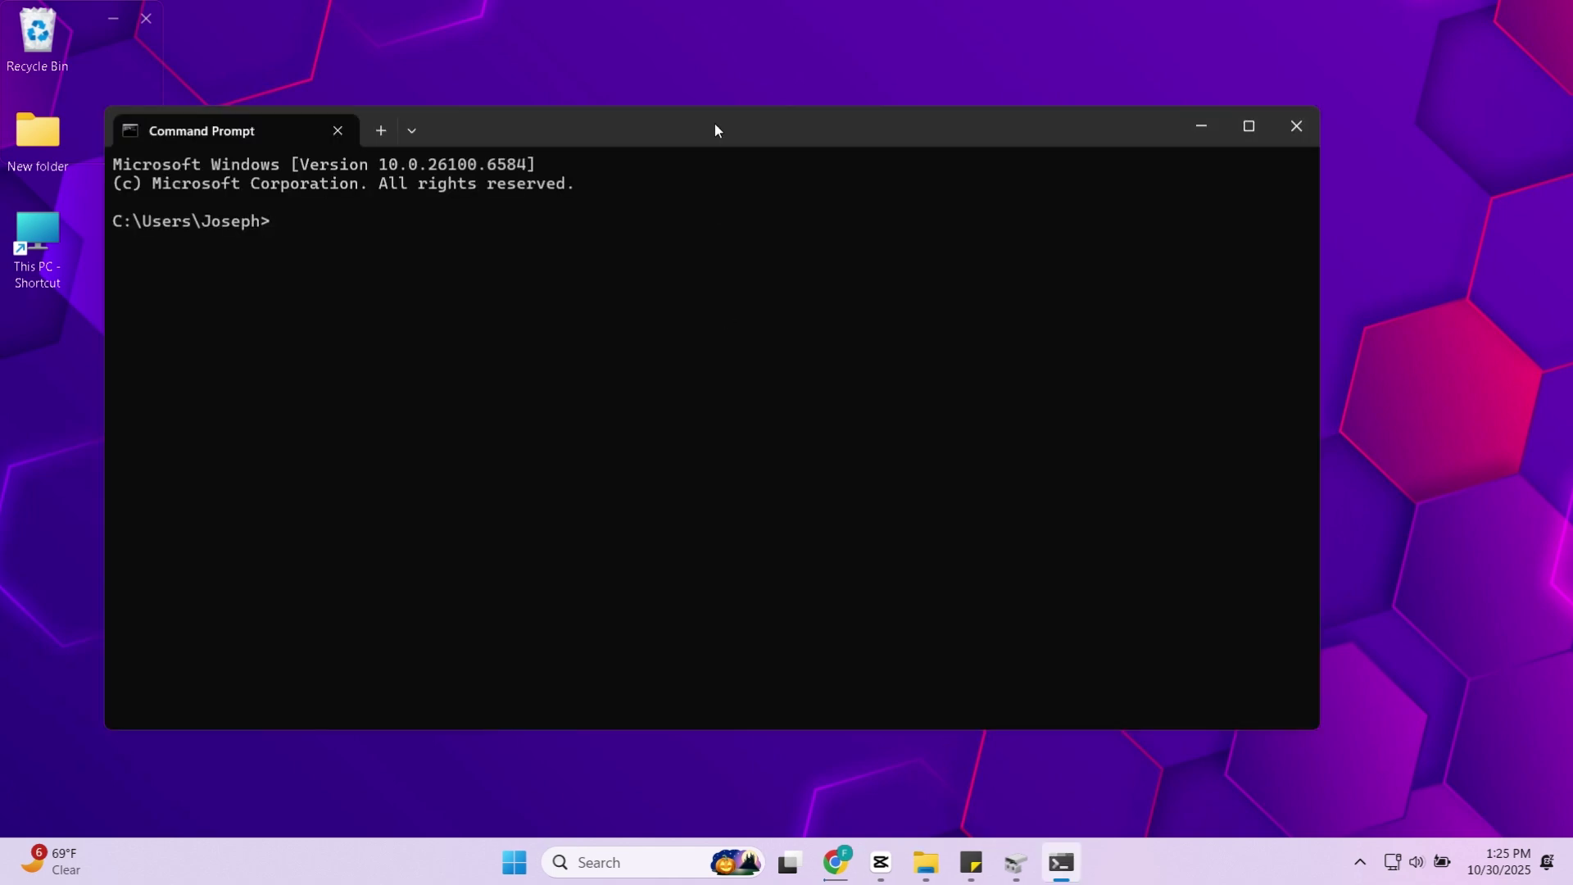
{"action": "left_click_drag", "start_coordinate": [715, 125], "coordinate": [749, 121]}
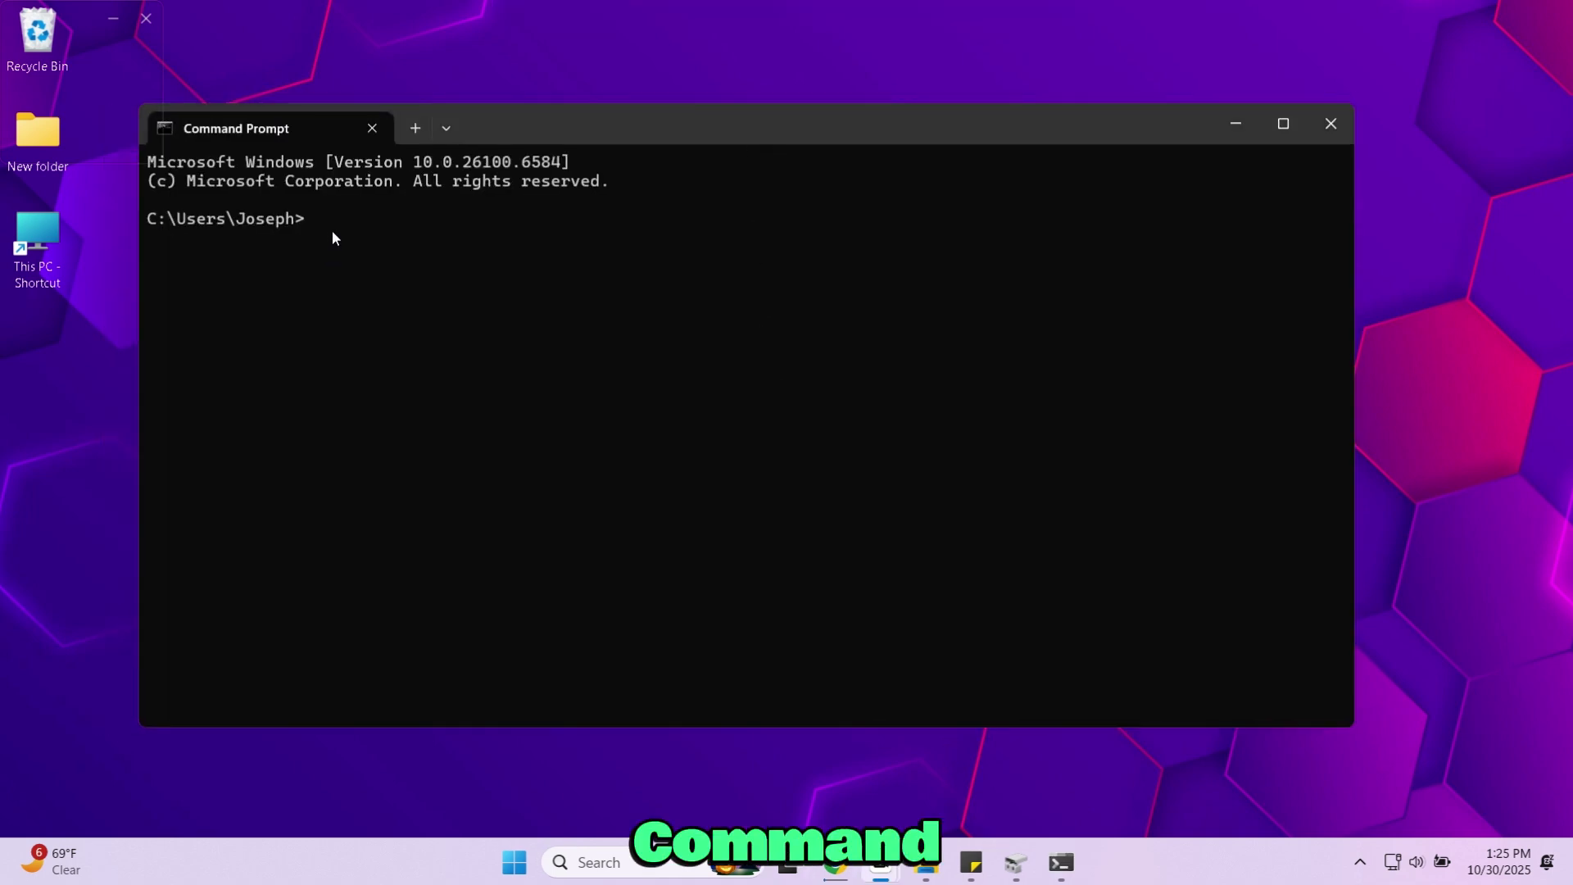
{"action": "type", "text": "diskpart"}
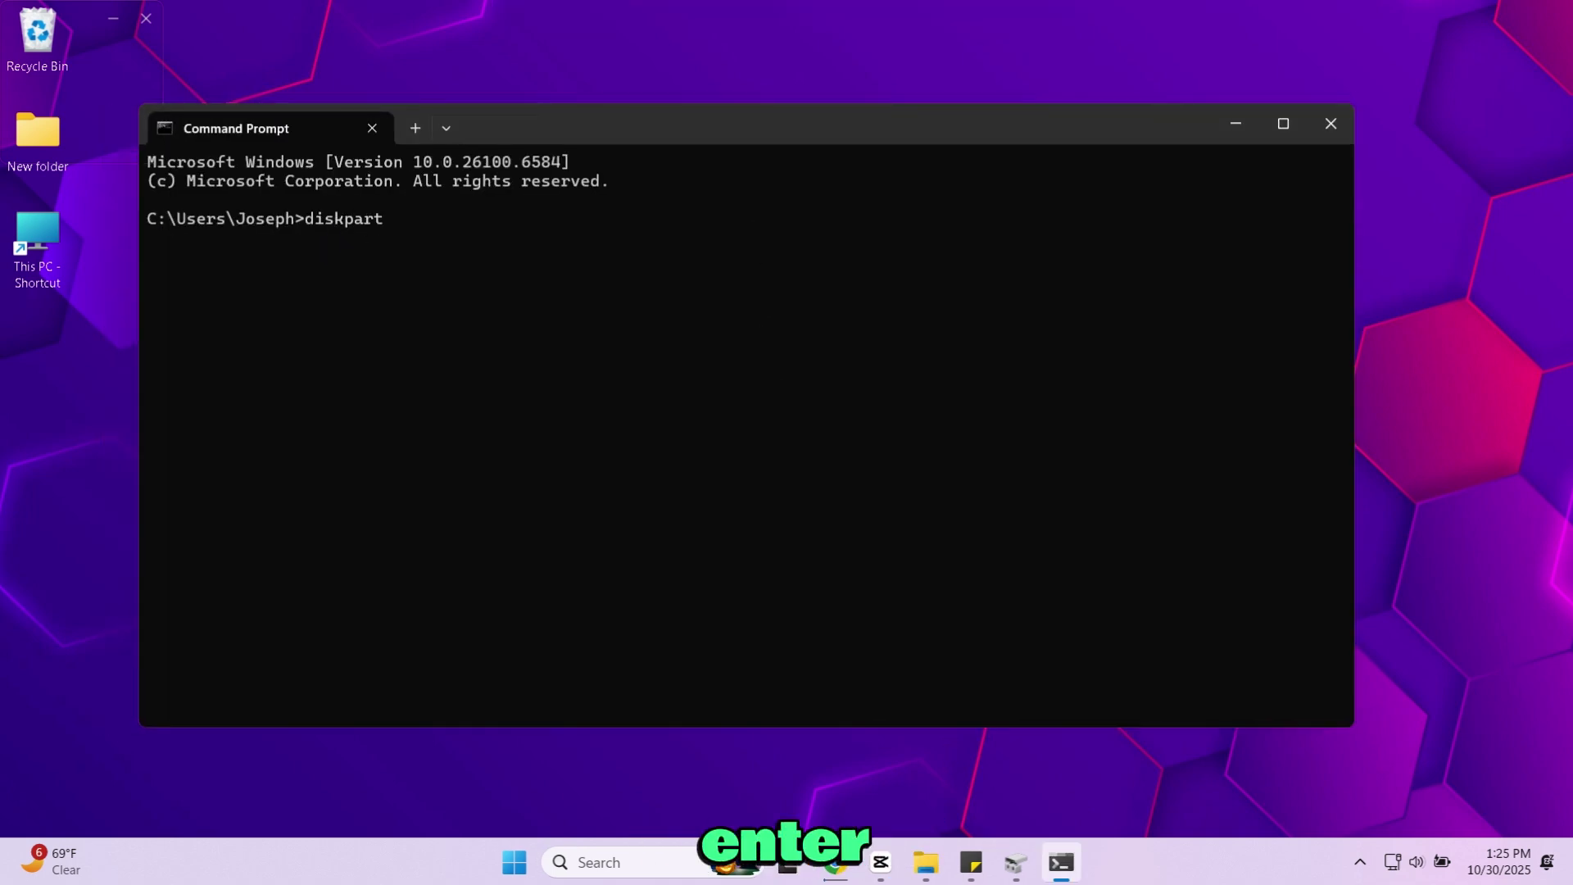
{"action": "key", "text": "Return"}
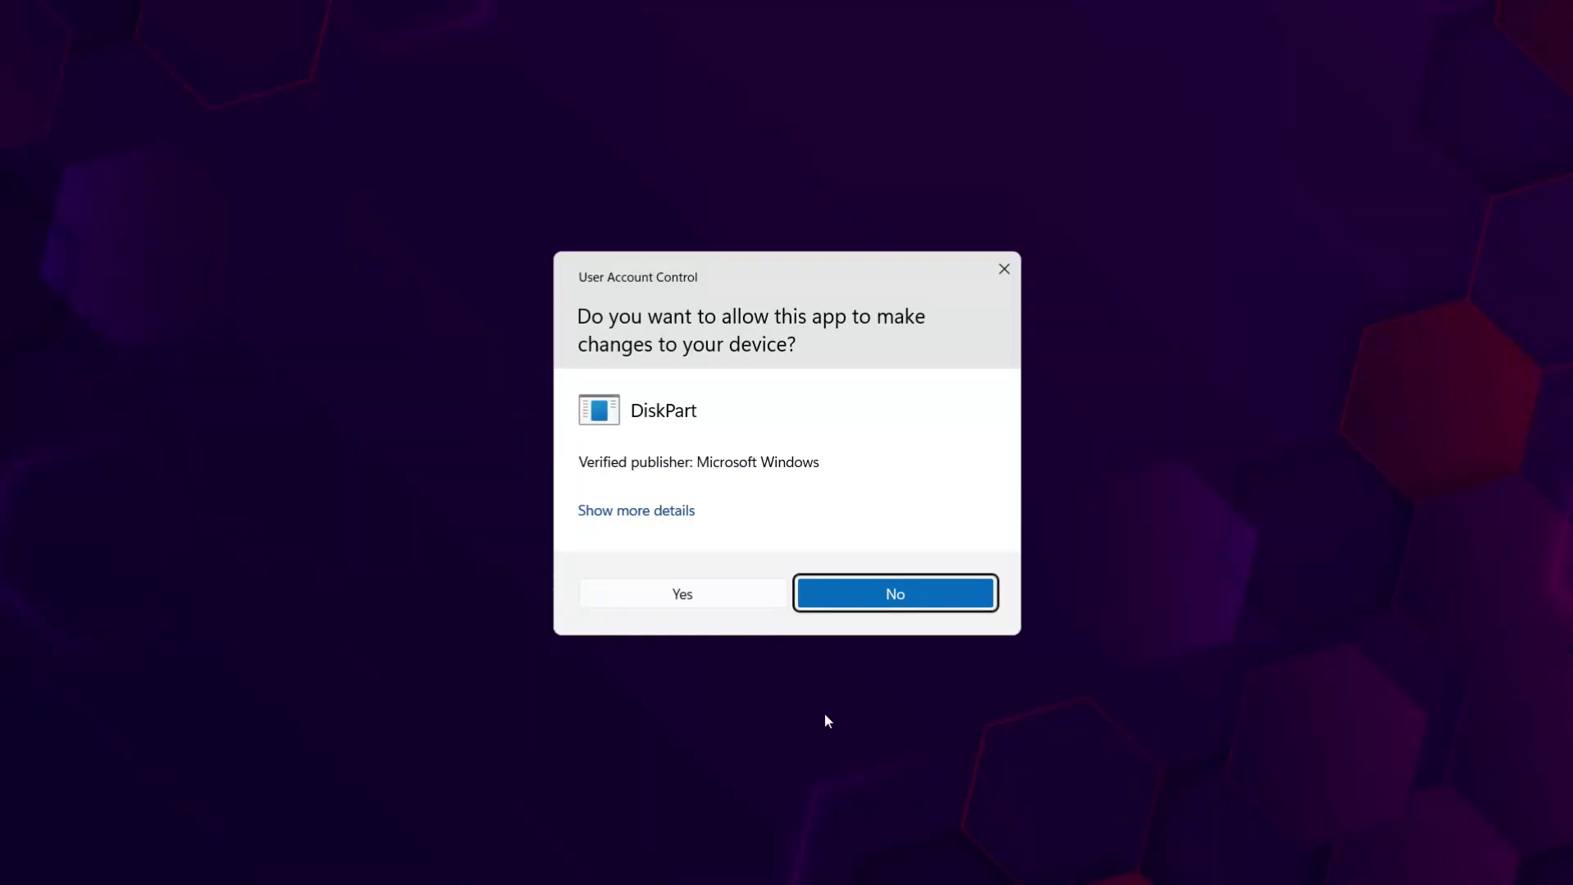
{"action": "left_click", "coordinate": [724, 606]}
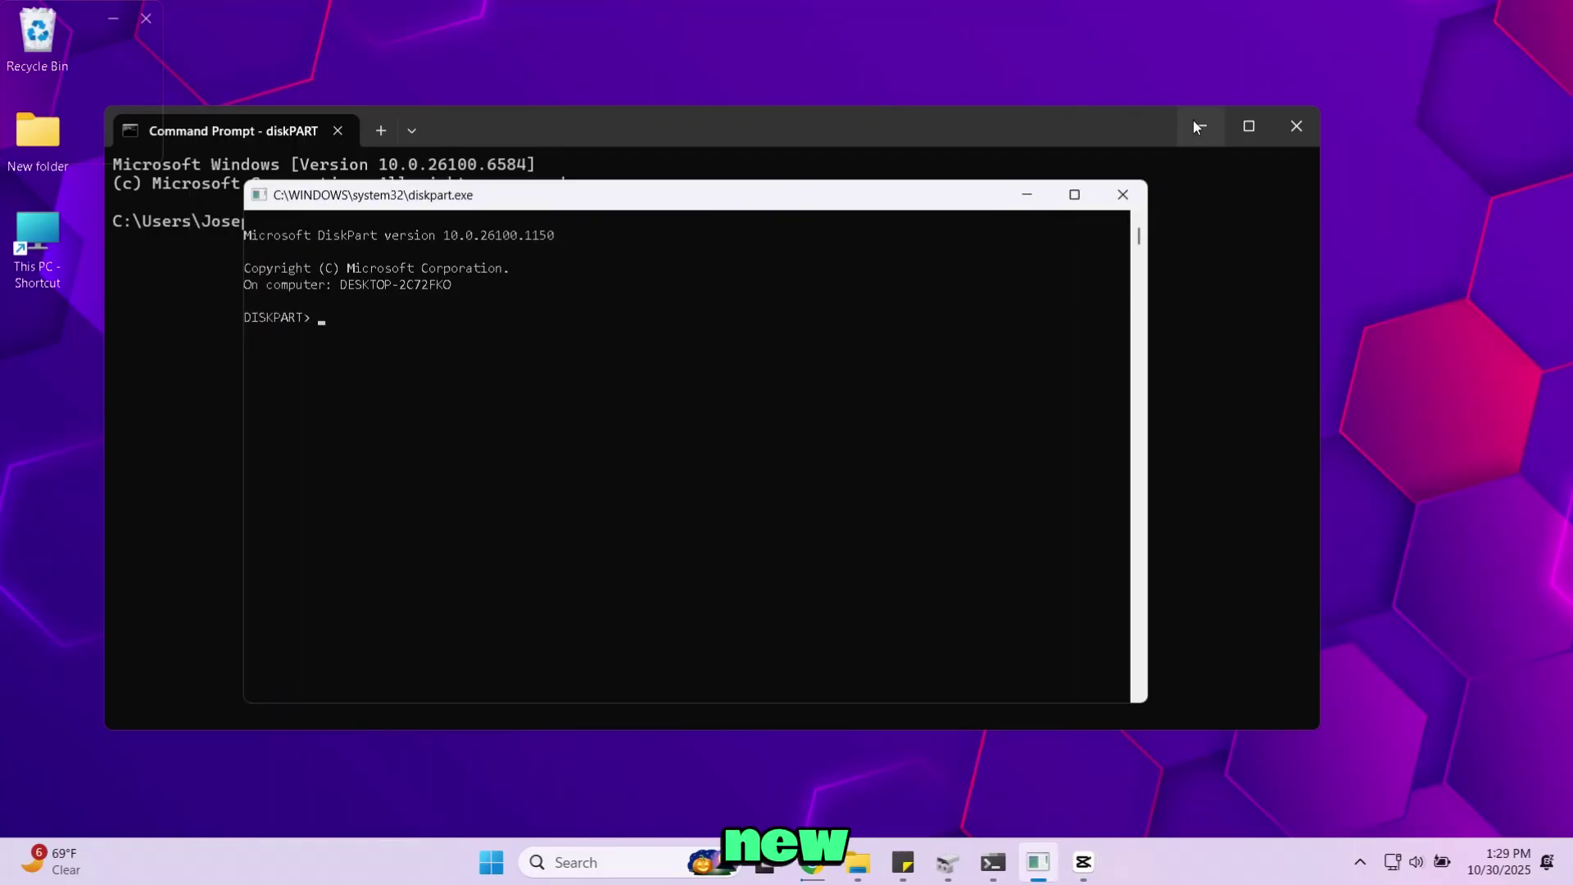
Reposition the DiskPart window and list the computer's disks with the list disk command
{"action": "left_click_drag", "start_coordinate": [244, 193], "coordinate": [2, 12]}
{"action": "left_click_drag", "start_coordinate": [200, 33], "coordinate": [392, 141]}
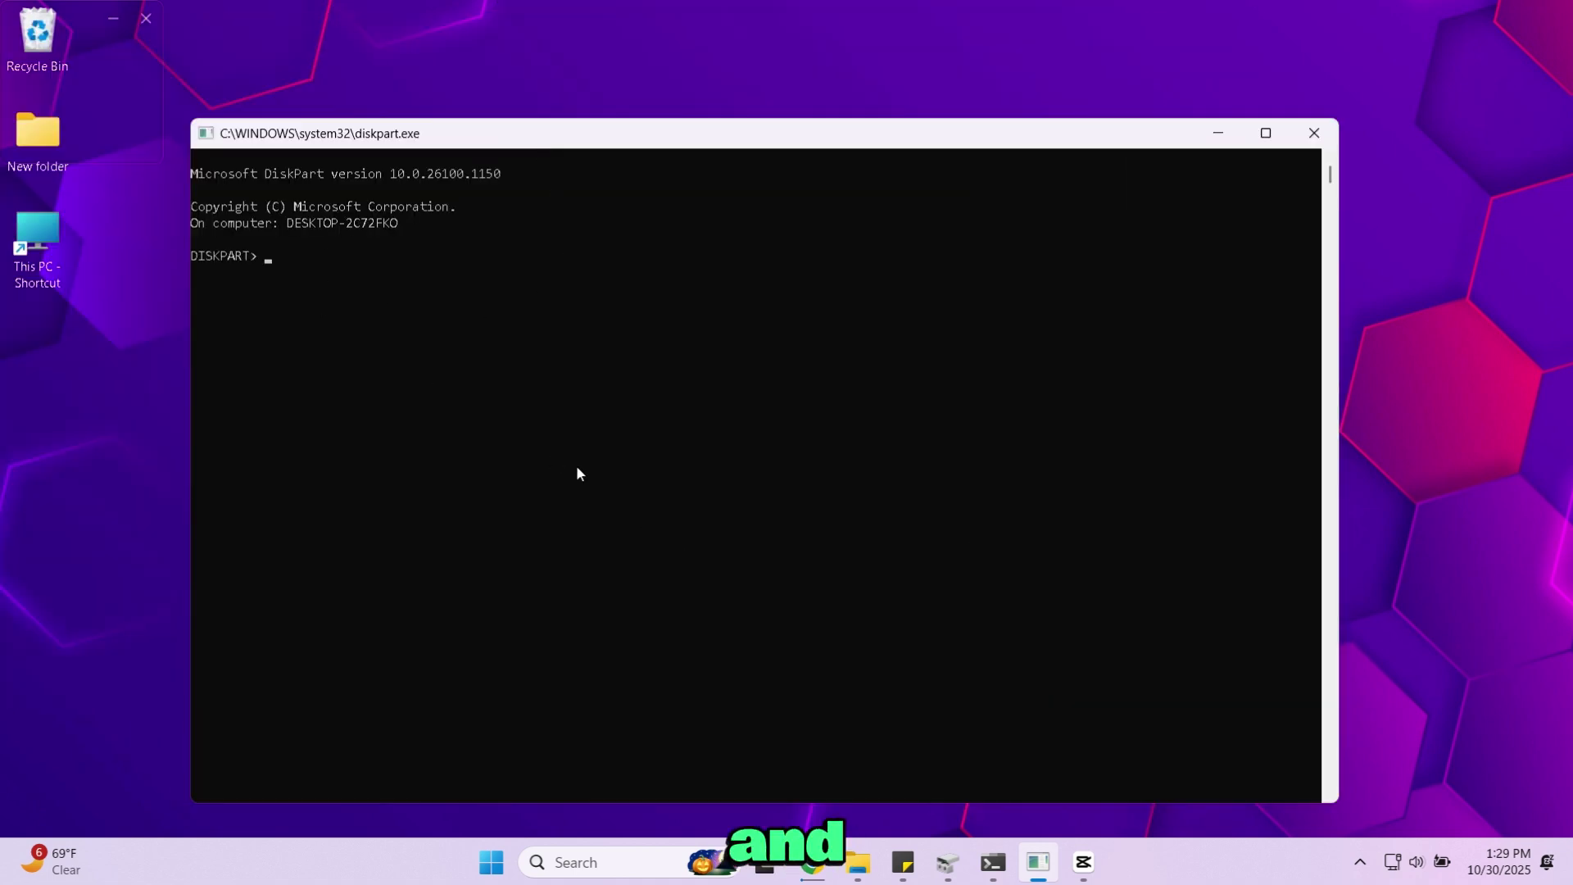
{"action": "type", "text": "list disk"}
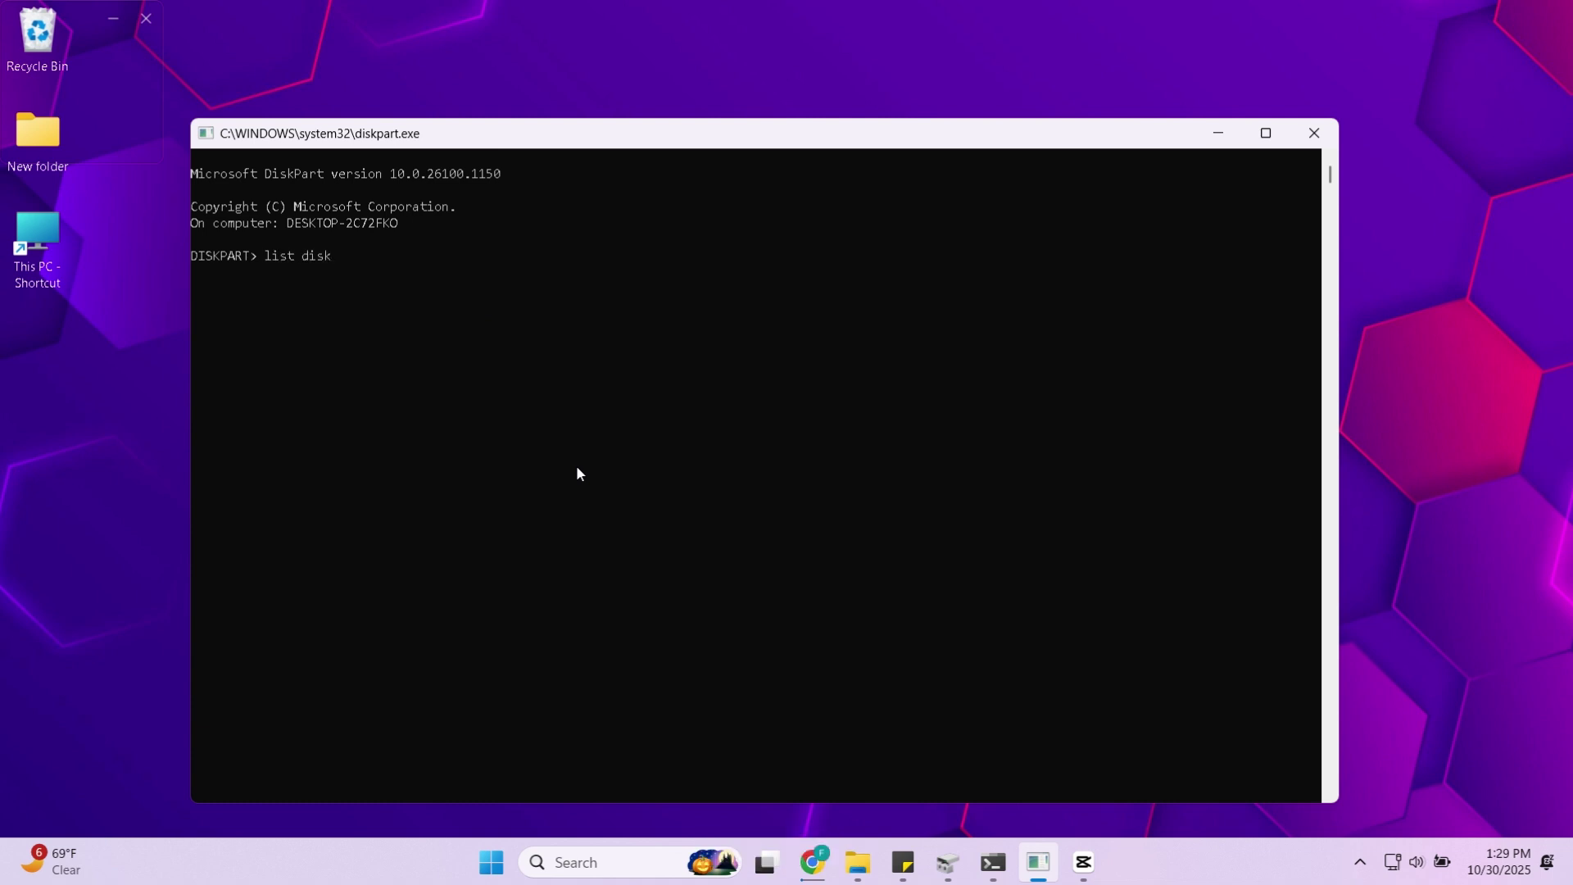
{"action": "key", "text": "Return"}
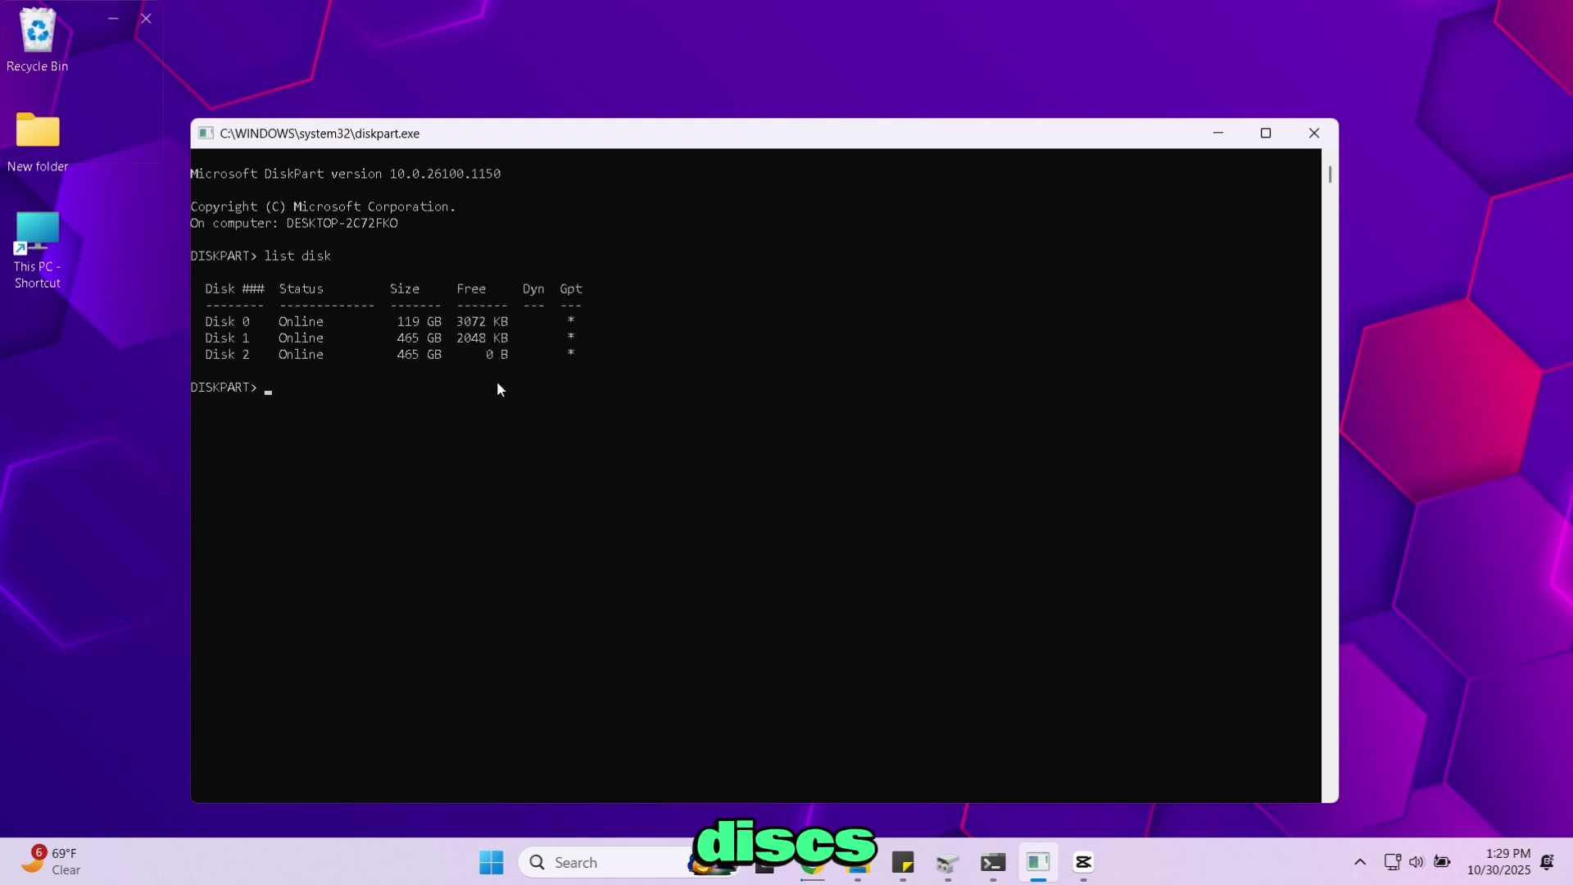
Select disk 2 in DiskPart and erase it with the clean command
{"action": "left_click_drag", "start_coordinate": [206, 352], "coordinate": [226, 358]}
{"action": "left_click", "coordinate": [269, 386]}
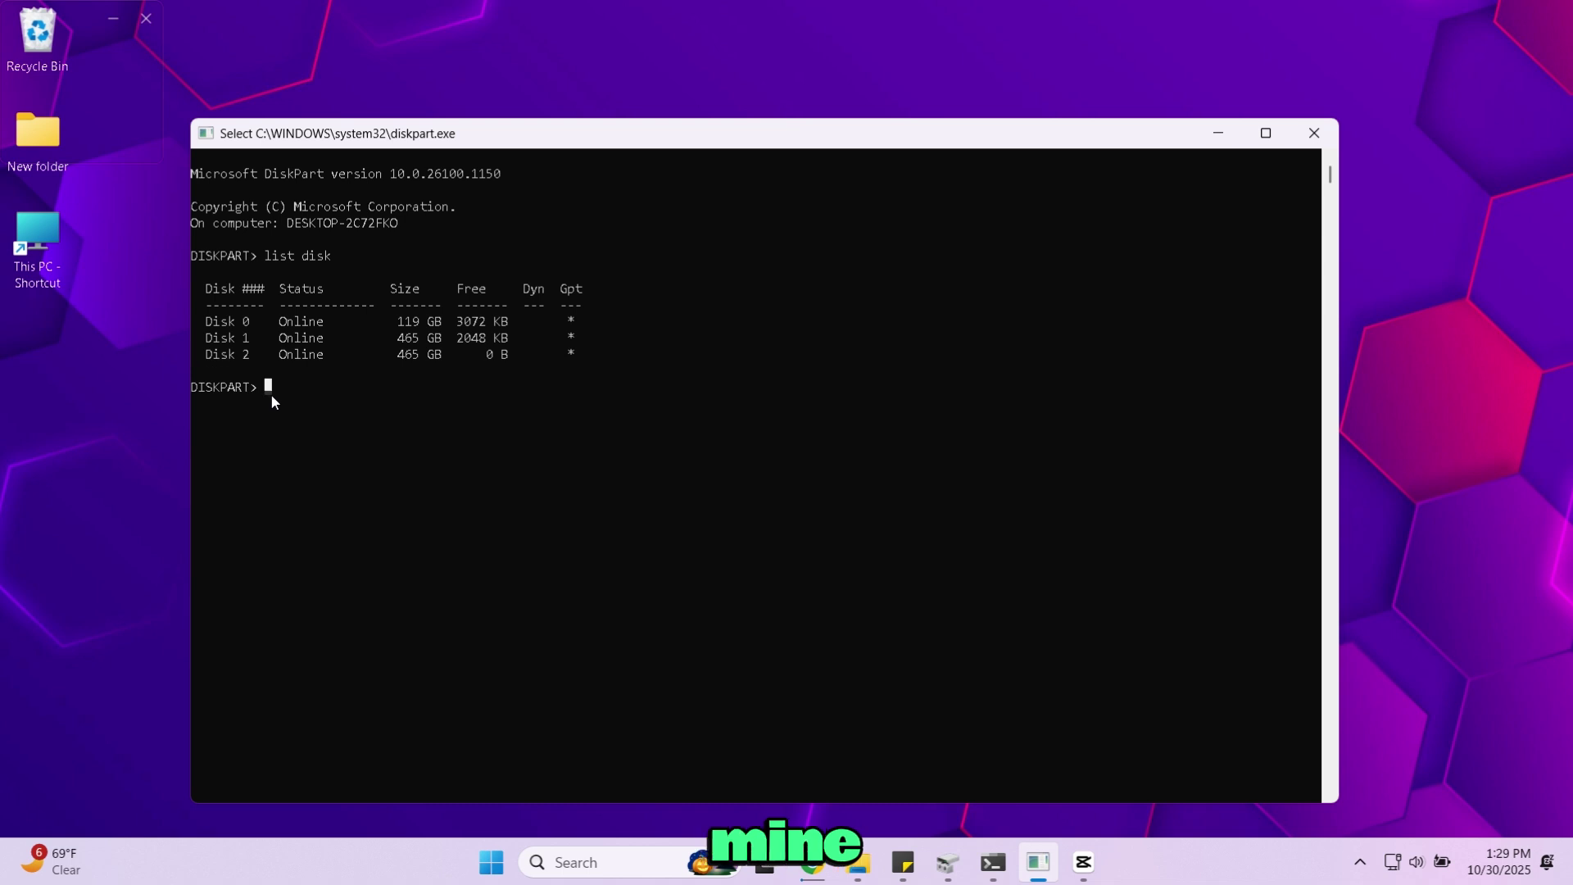
{"action": "type", "text": "se"}
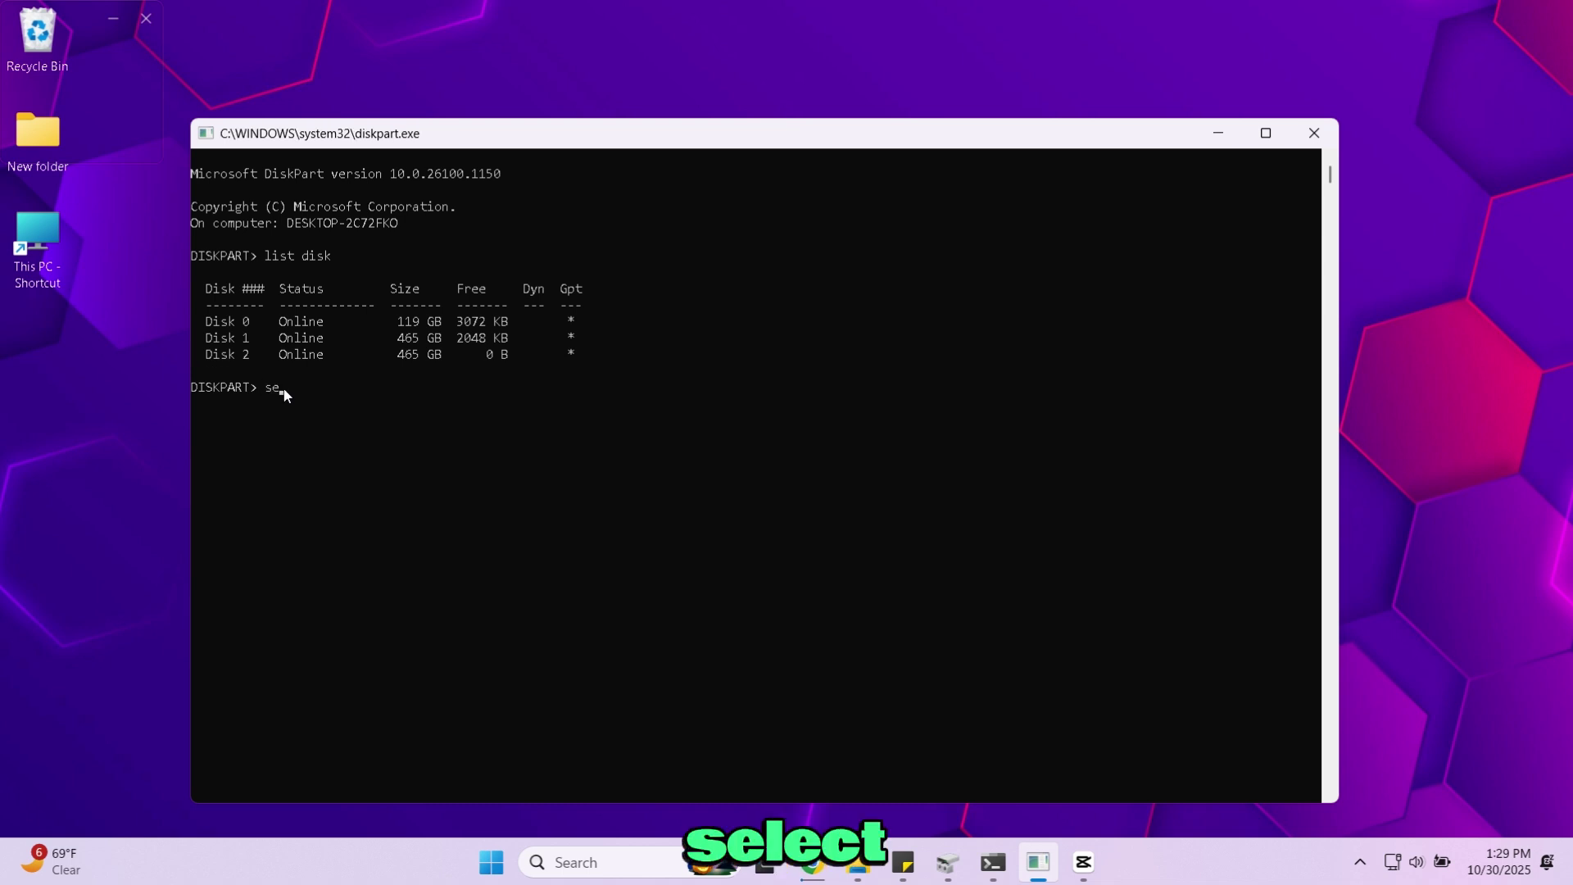
{"action": "type", "text": "lect "}
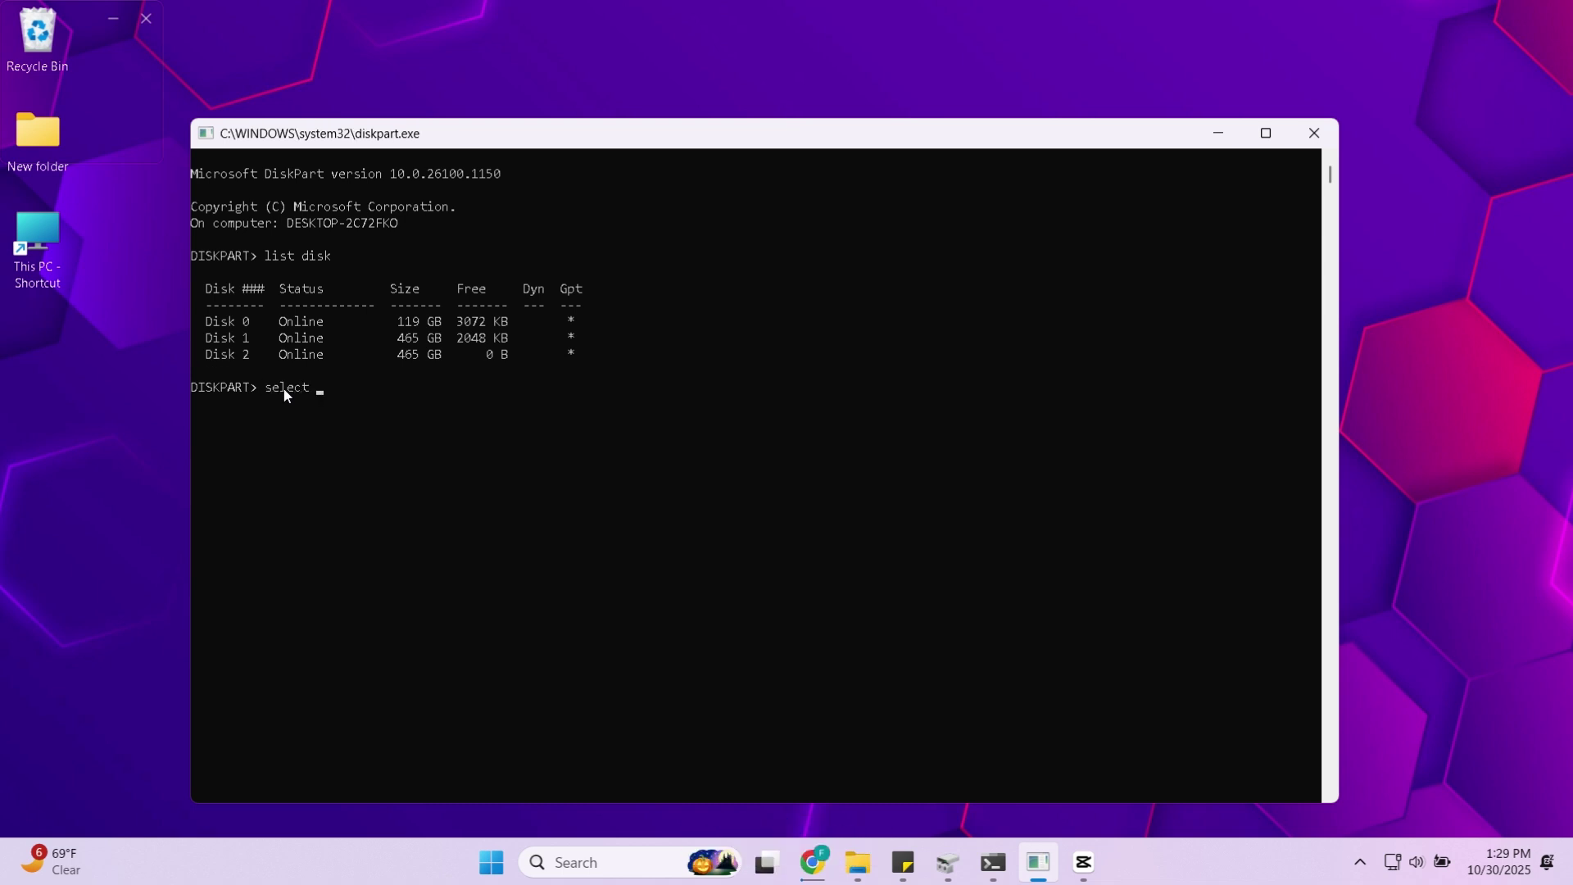
{"action": "type", "text": "disk 2"}
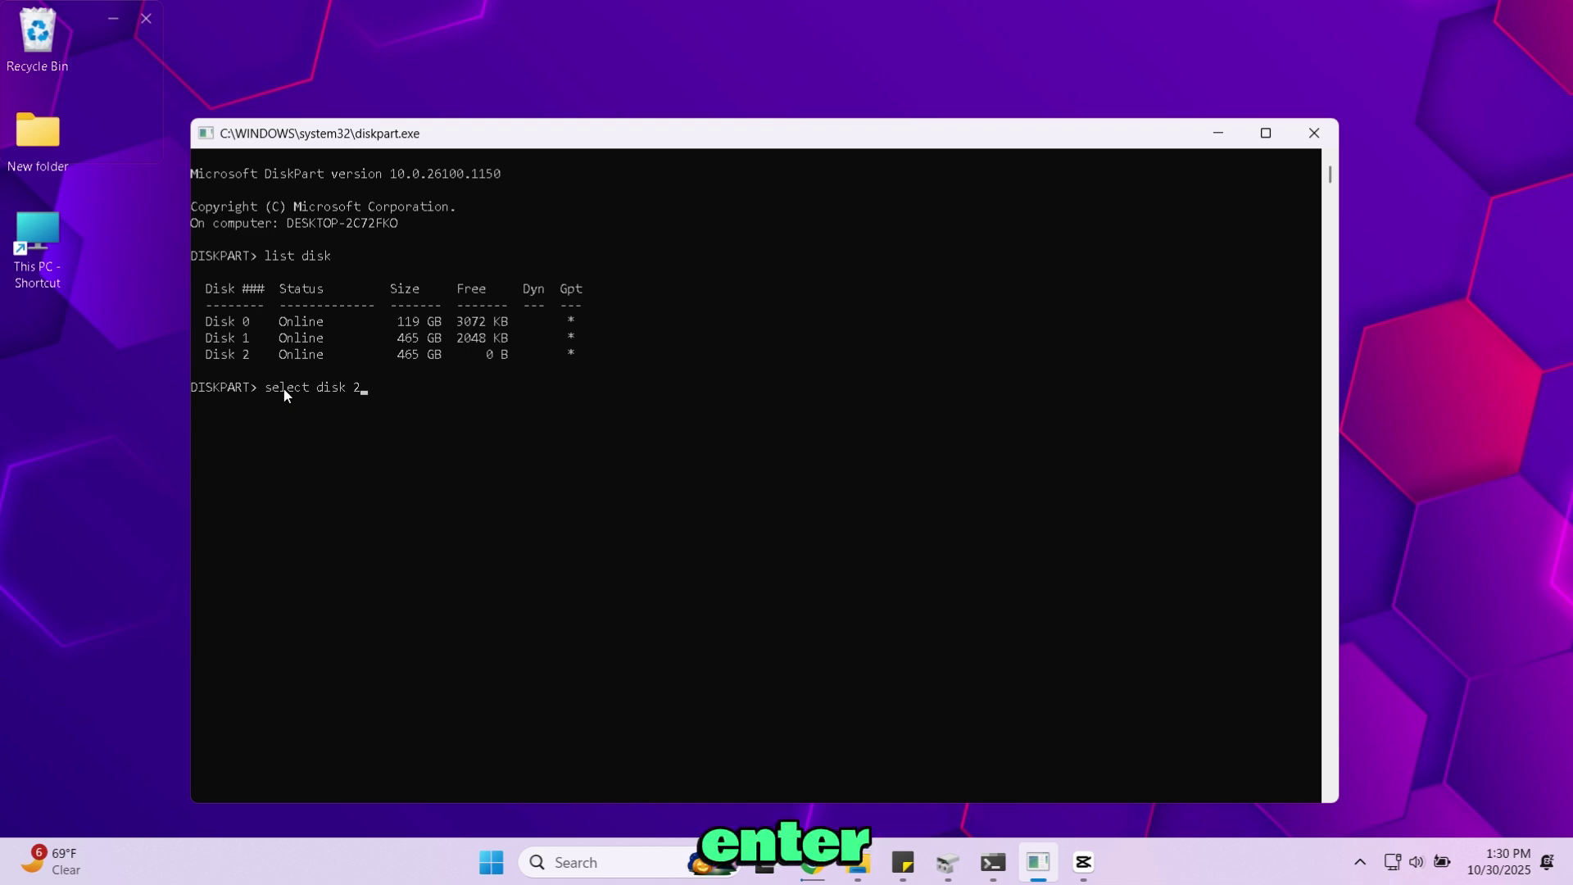
{"action": "type", "text": "clean"}
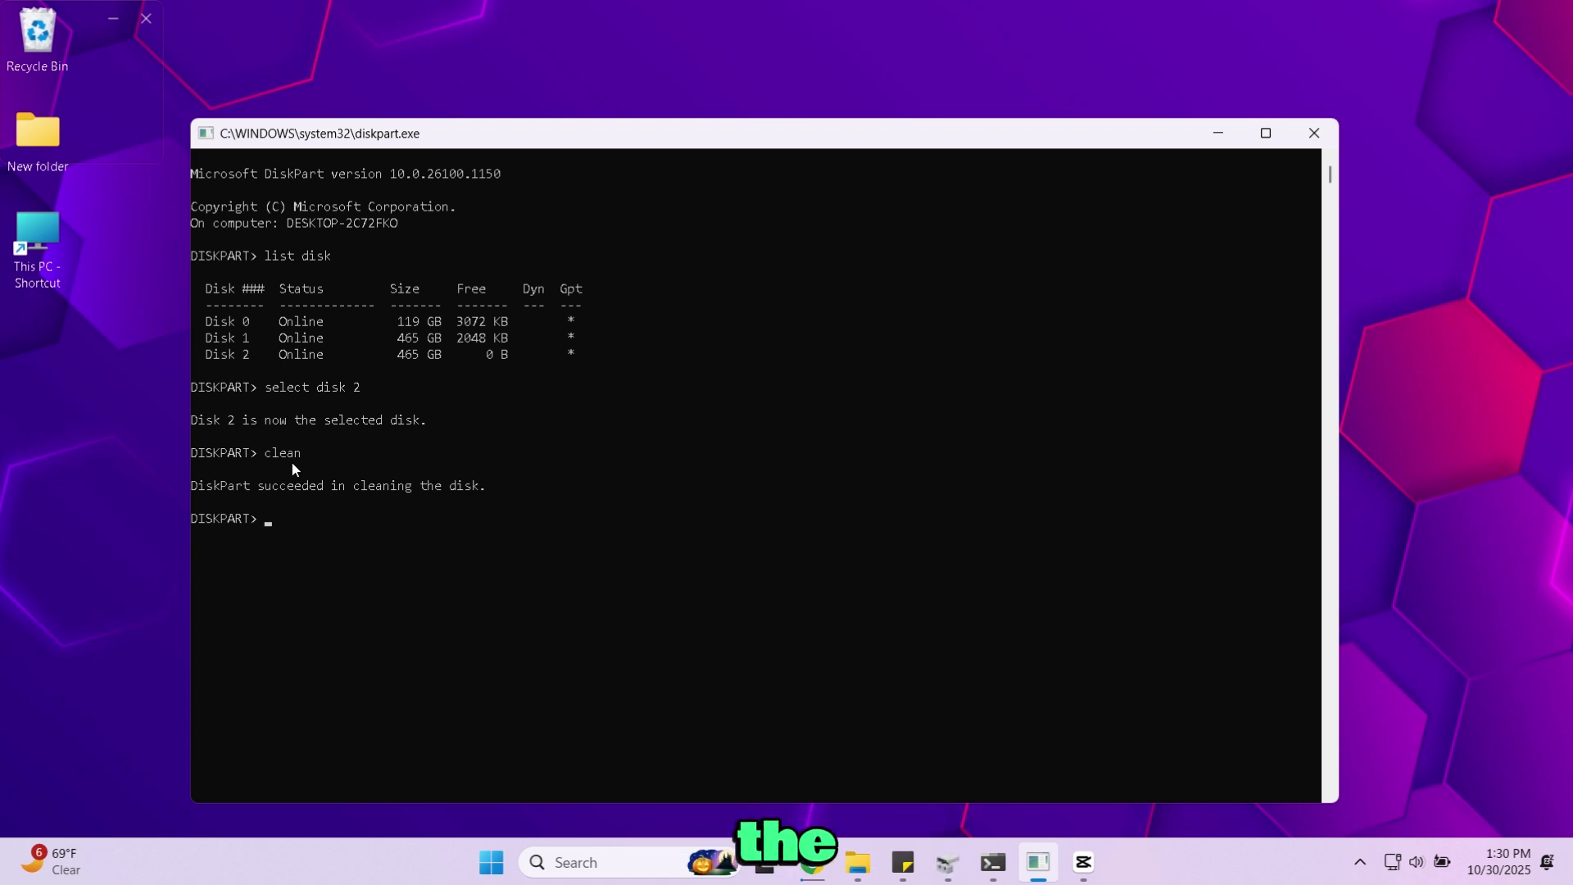
Convert the selected disk to GPT with the convert gpt command and close the DiskPart window
{"action": "type", "text": "conver"}
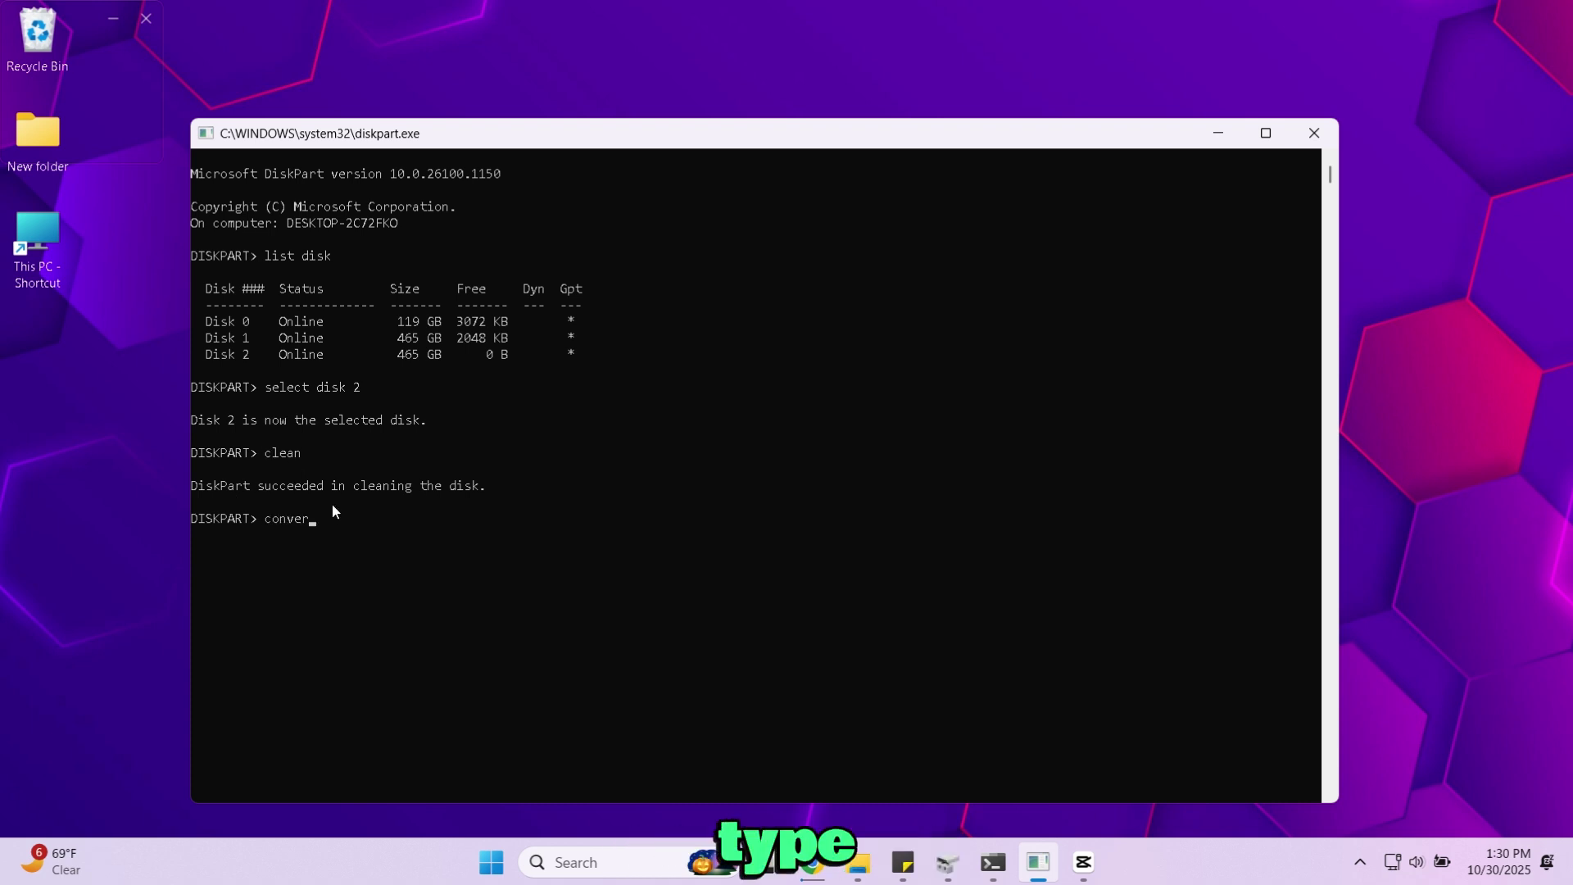
{"action": "type", "text": "t "}
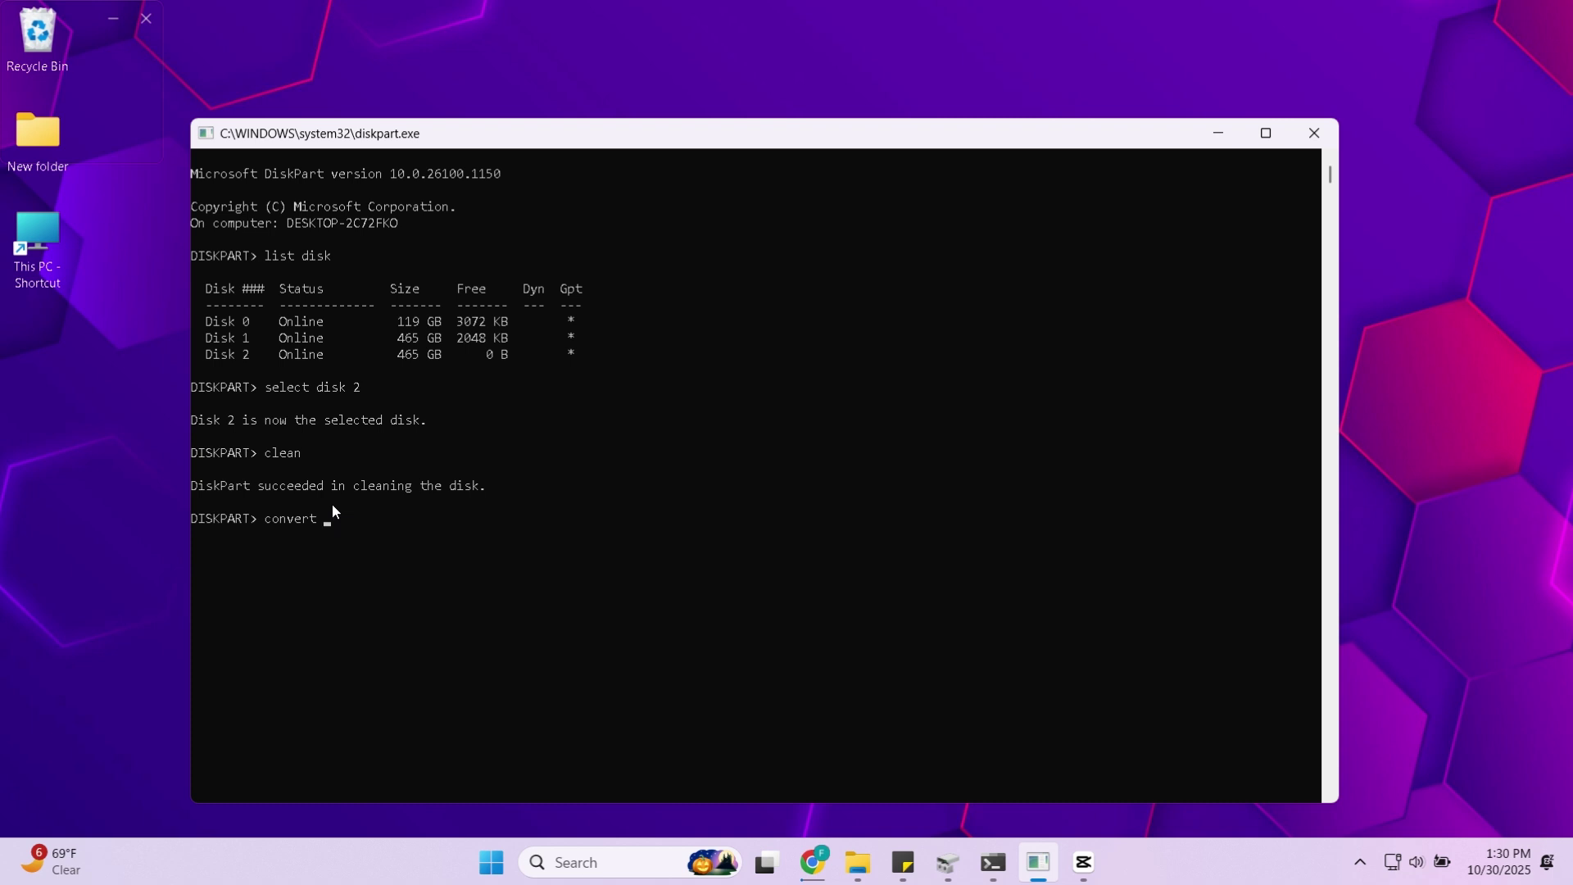
{"action": "type", "text": "gpt"}
{"action": "key", "text": "Return"}
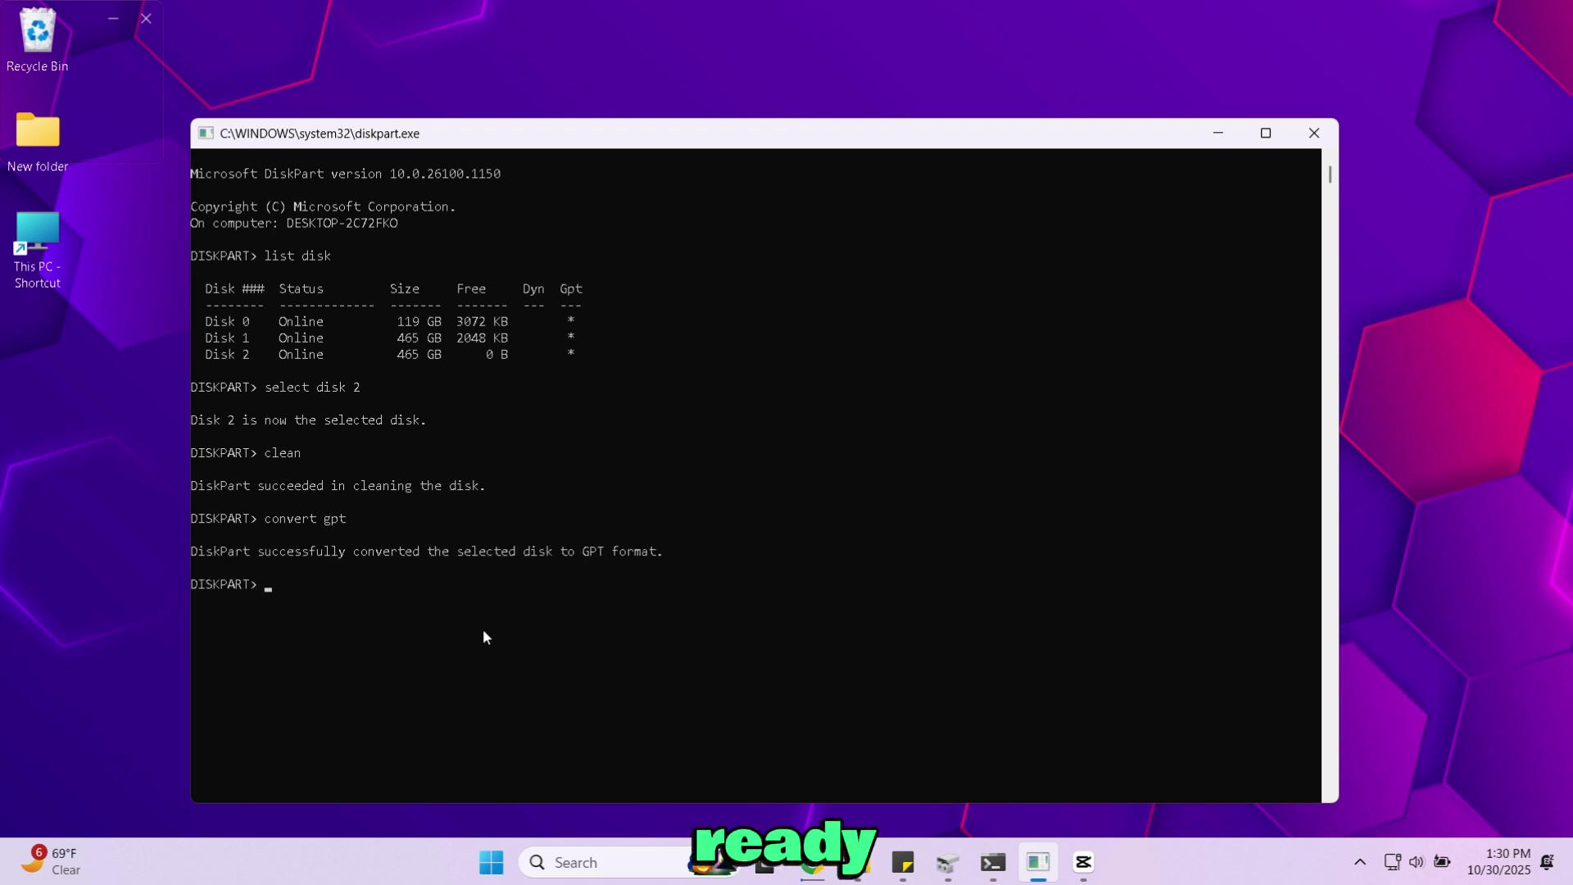
{"action": "left_click", "coordinate": [1310, 139]}
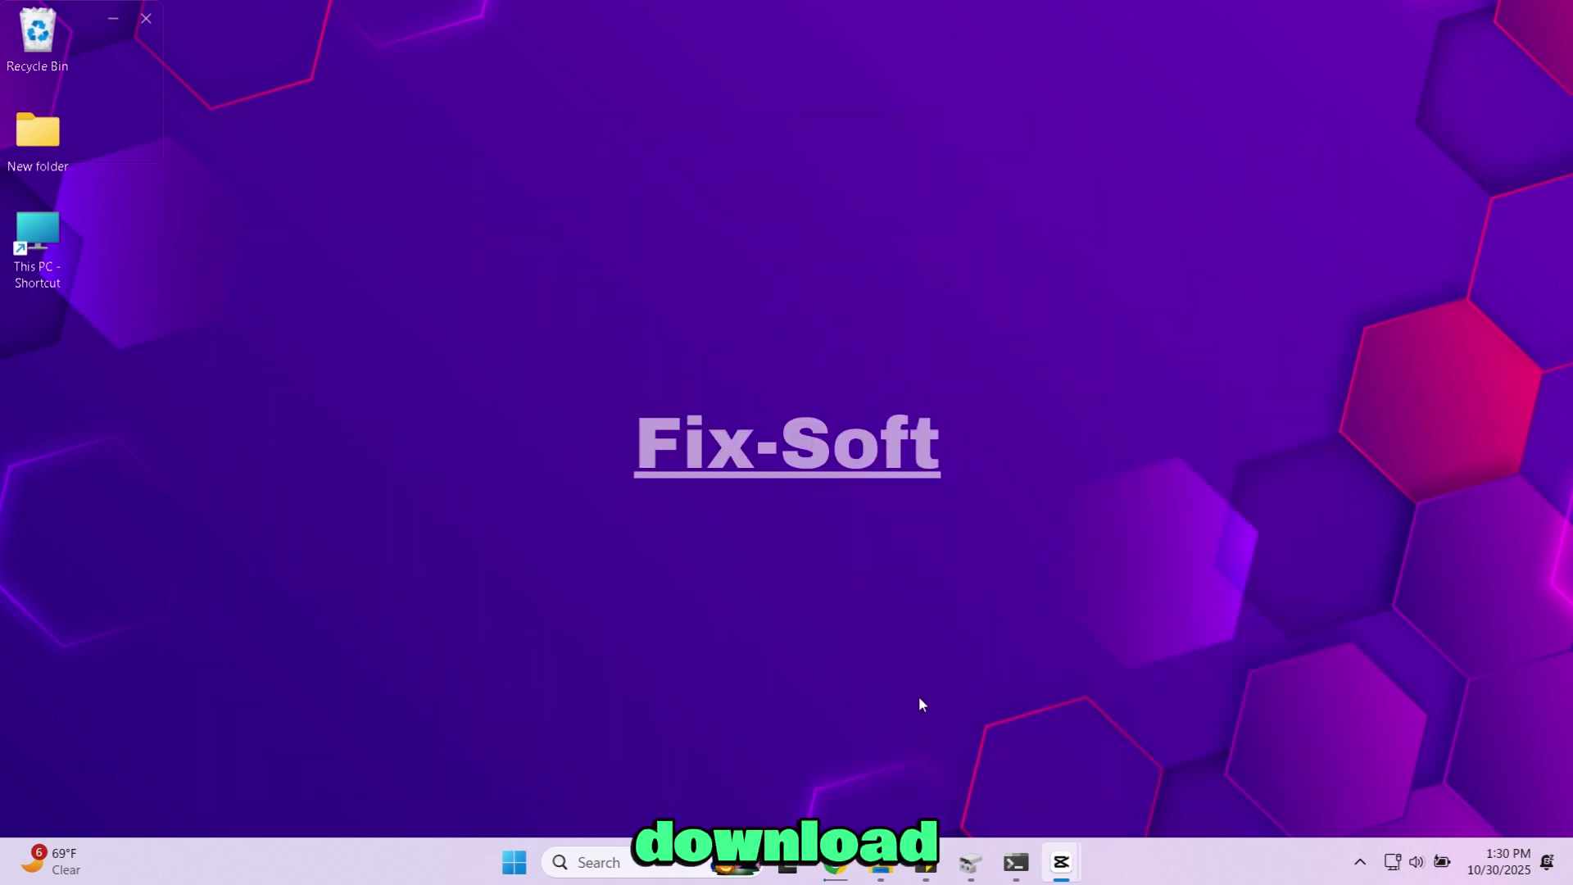
Switch to Chrome and open the copied Google Drive link to Google TV 13 + Data.zip
{"action": "left_click", "coordinate": [835, 862]}
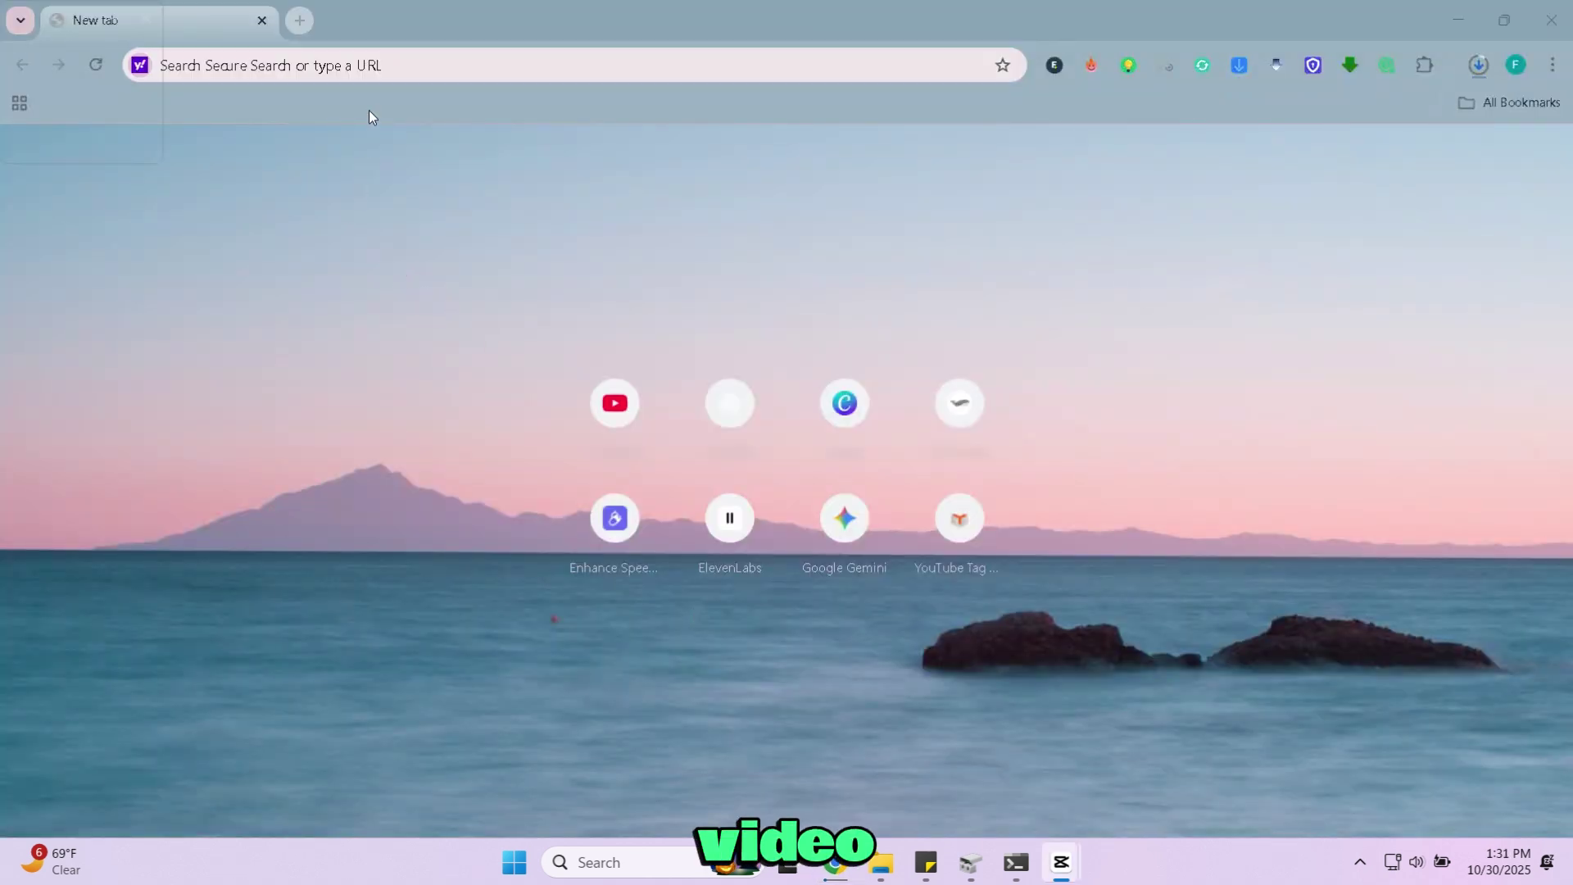
{"action": "right_click", "coordinate": [381, 74]}
{"action": "left_click", "coordinate": [451, 238]}
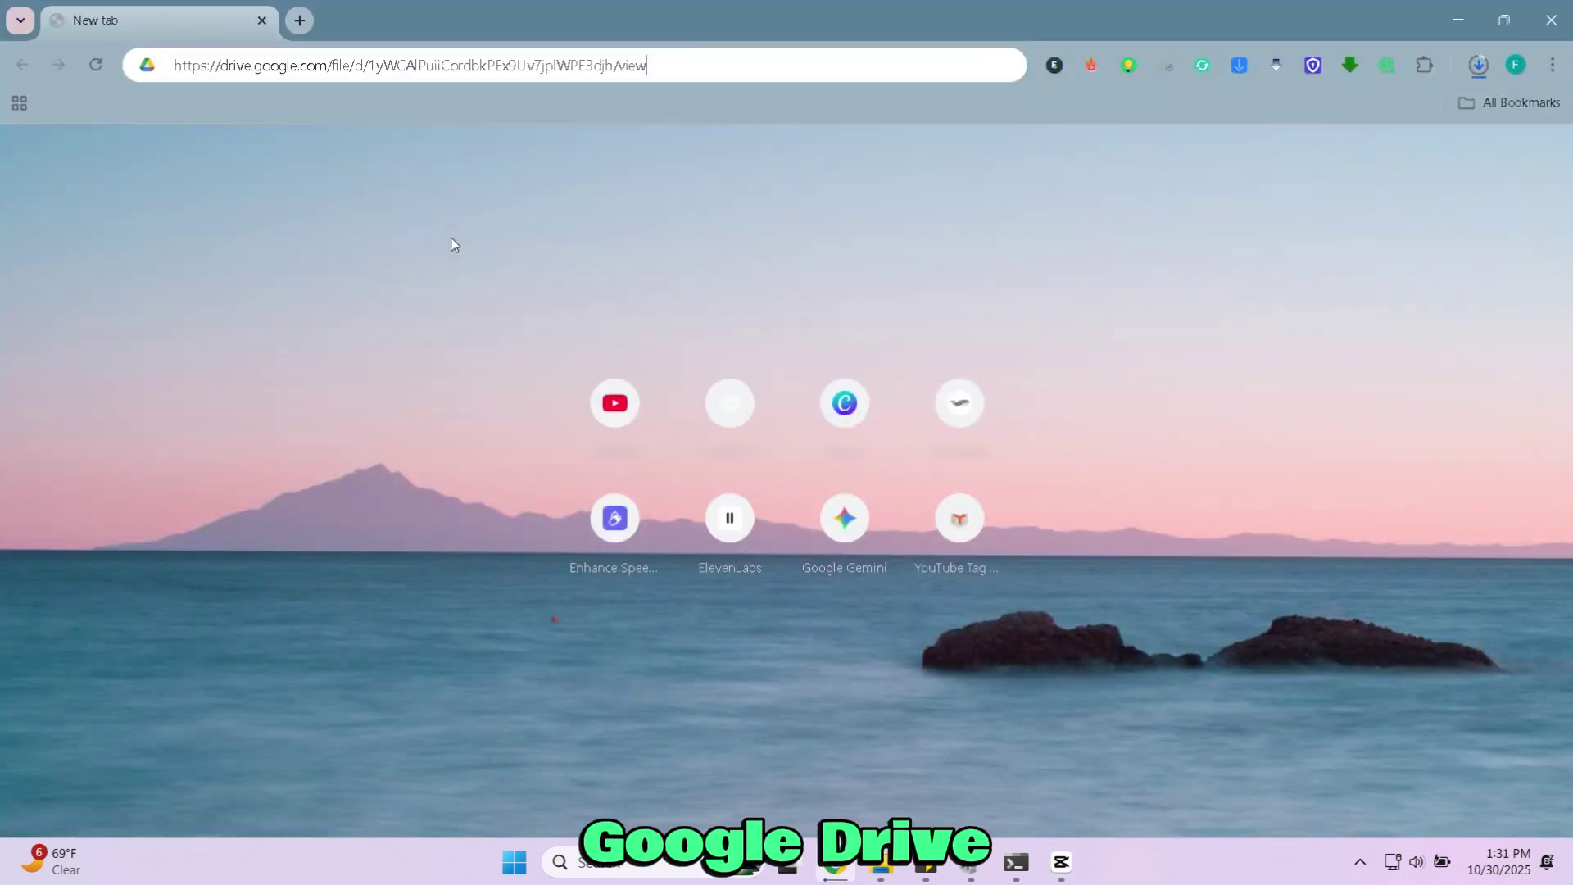
{"action": "key", "text": "Return"}
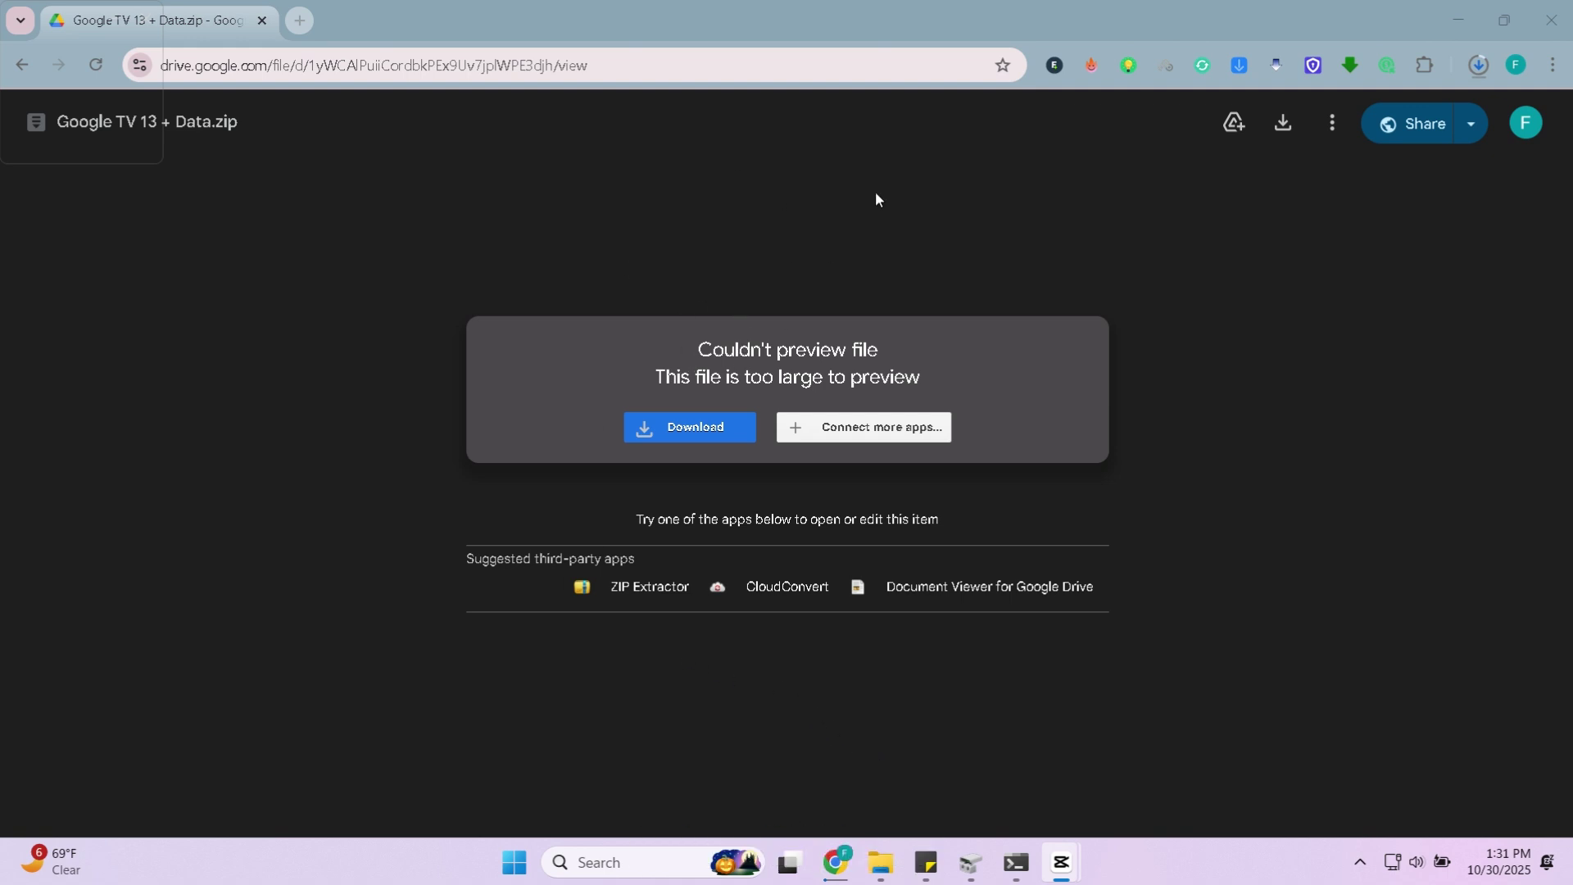
Download Google TV 13 + Data.zip despite the virus-scan warning and check its progress in the recent downloads
{"action": "left_click", "coordinate": [691, 435]}
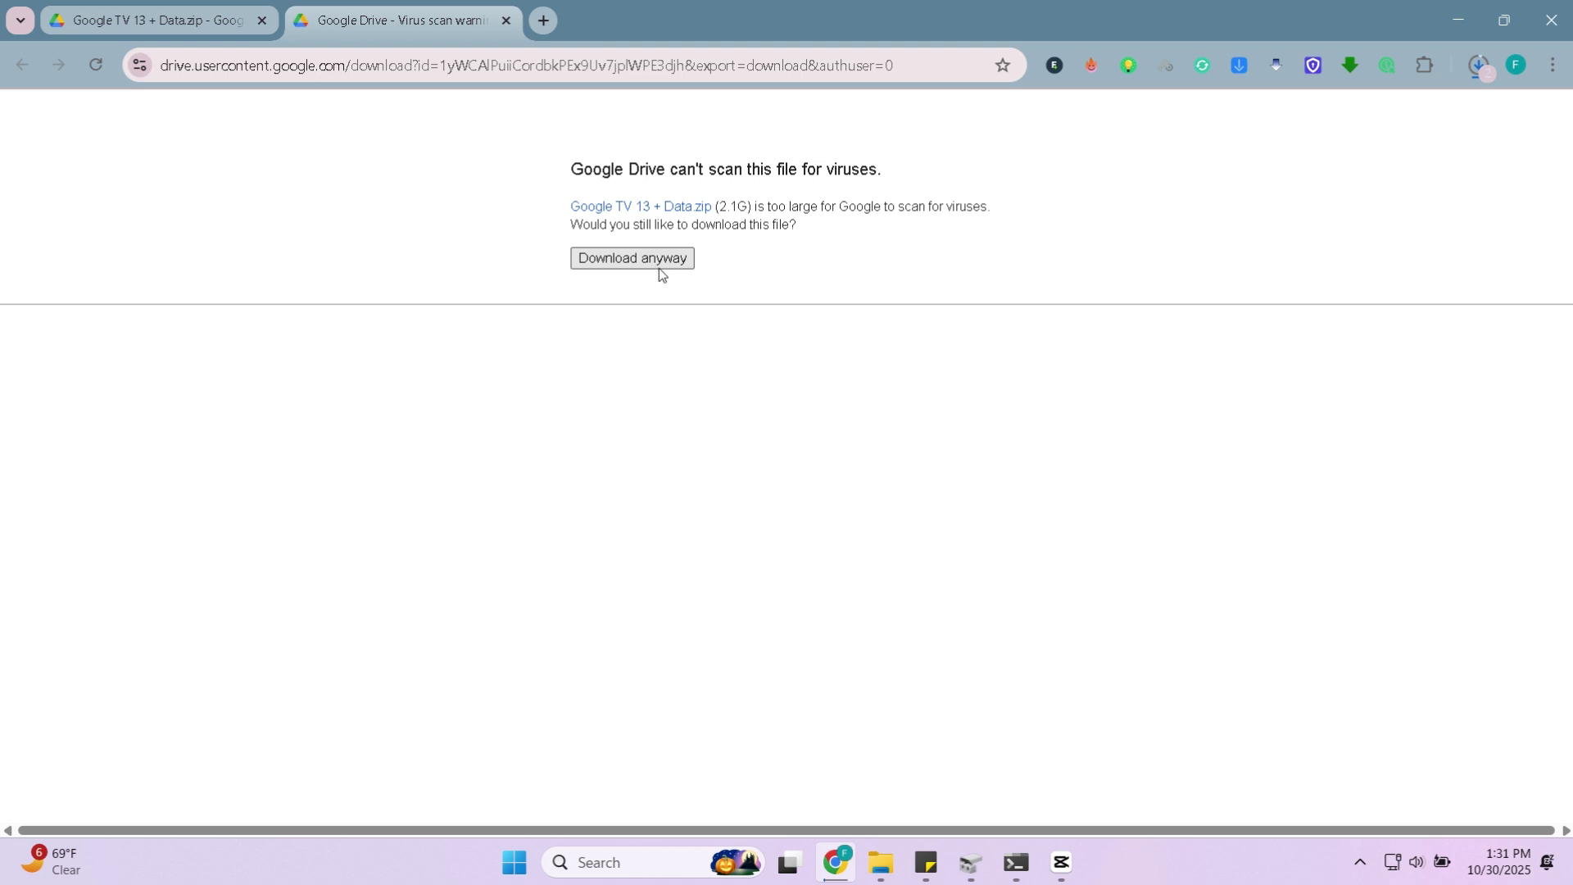
{"action": "left_click", "coordinate": [1476, 61]}
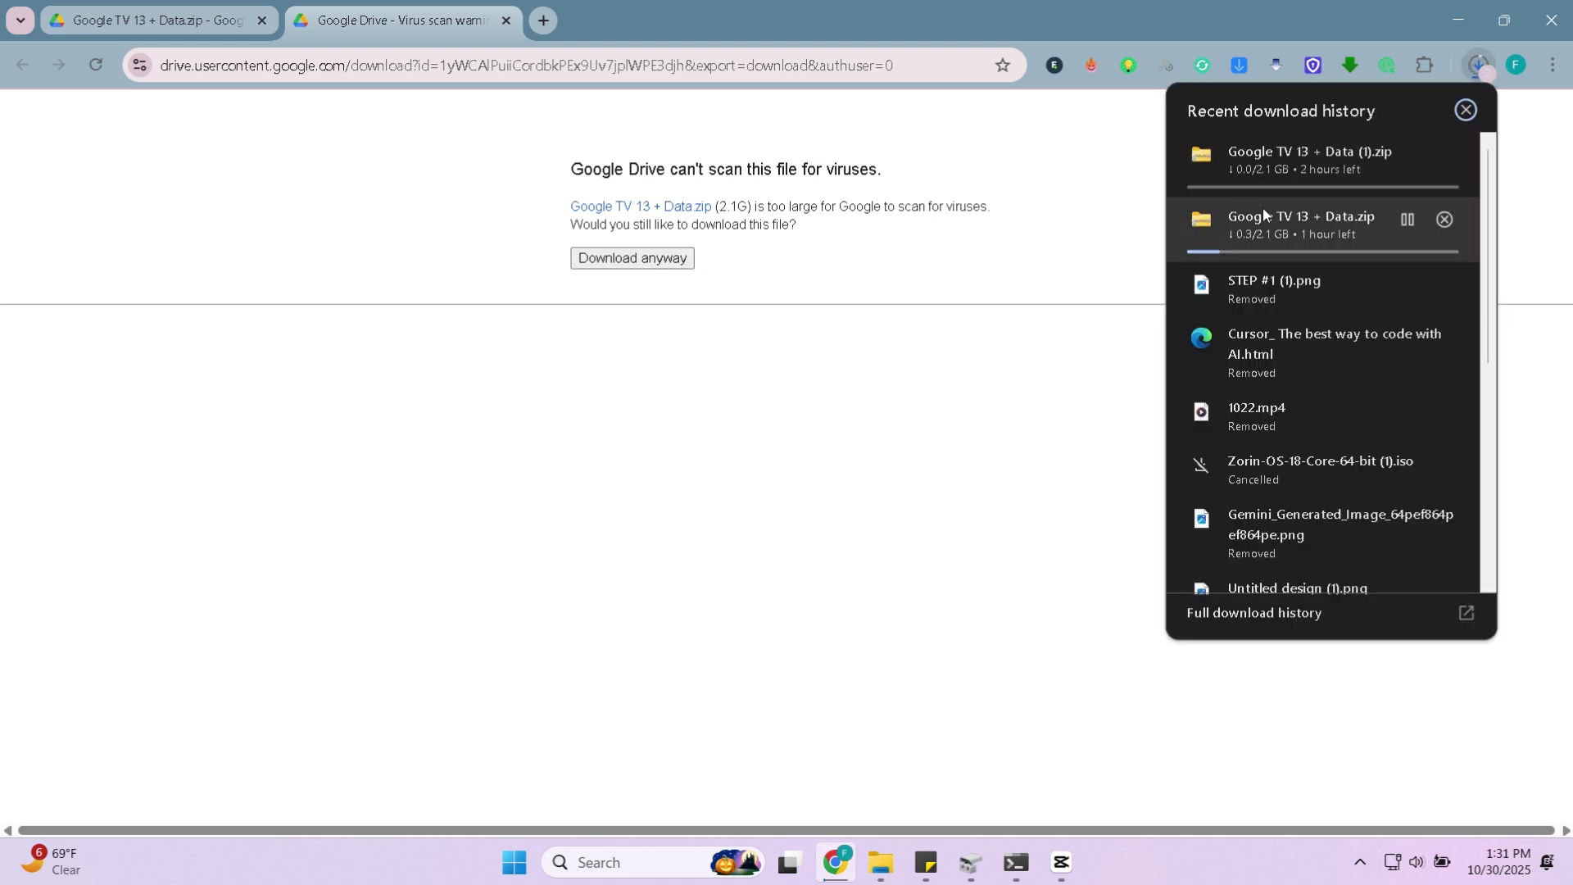
{"action": "left_click", "coordinate": [940, 396]}
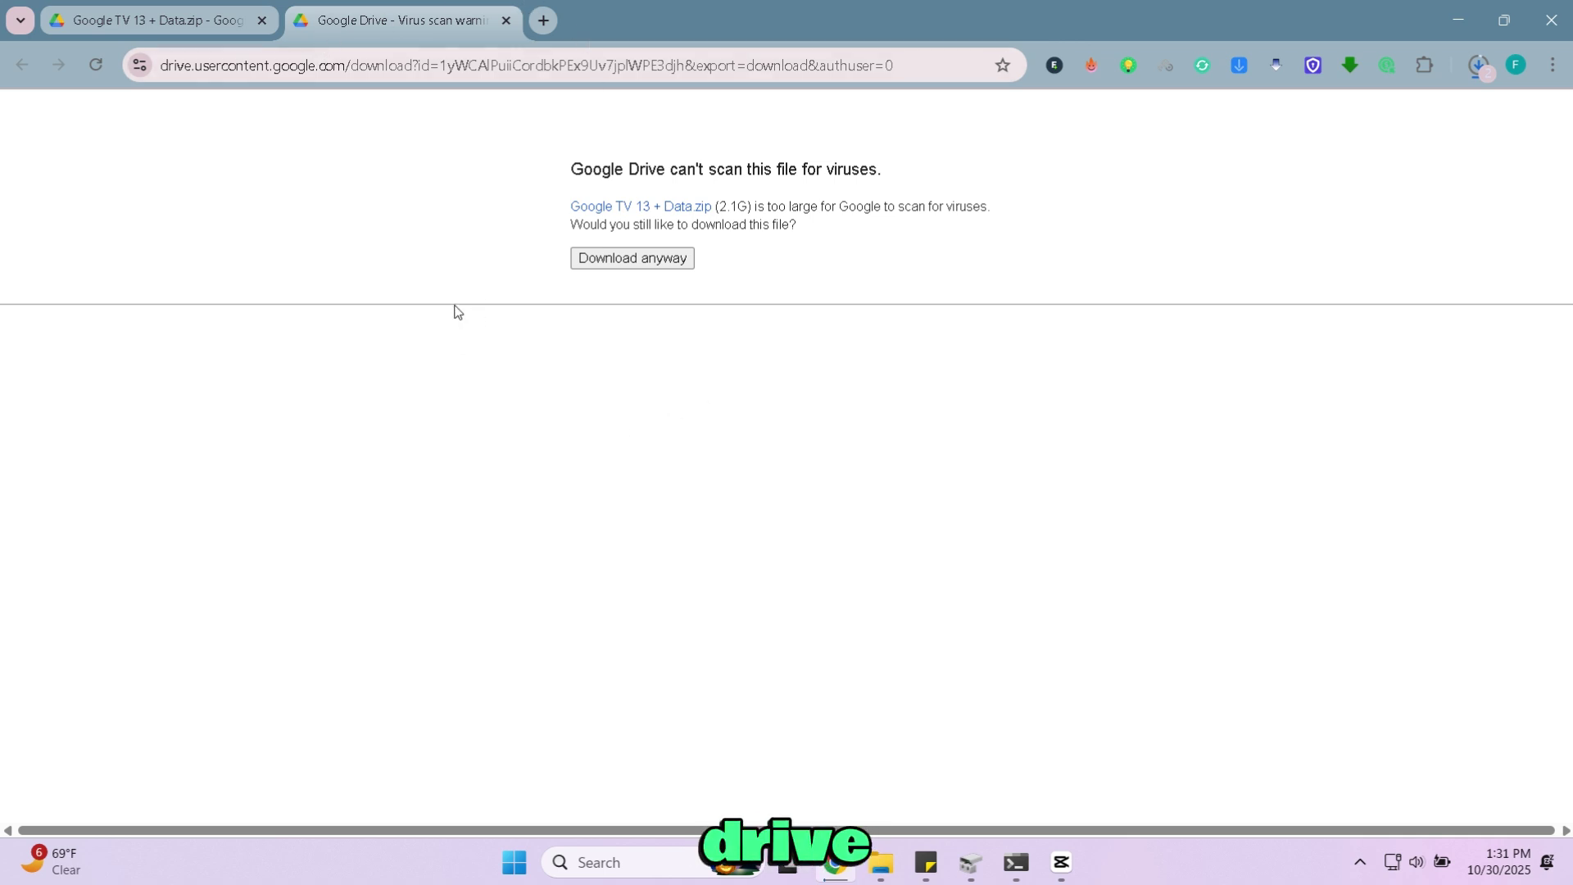
Search for rufus in a new tab, open the rufus.ie site and find the latest releases in its Download section
{"action": "left_click", "coordinate": [543, 21]}
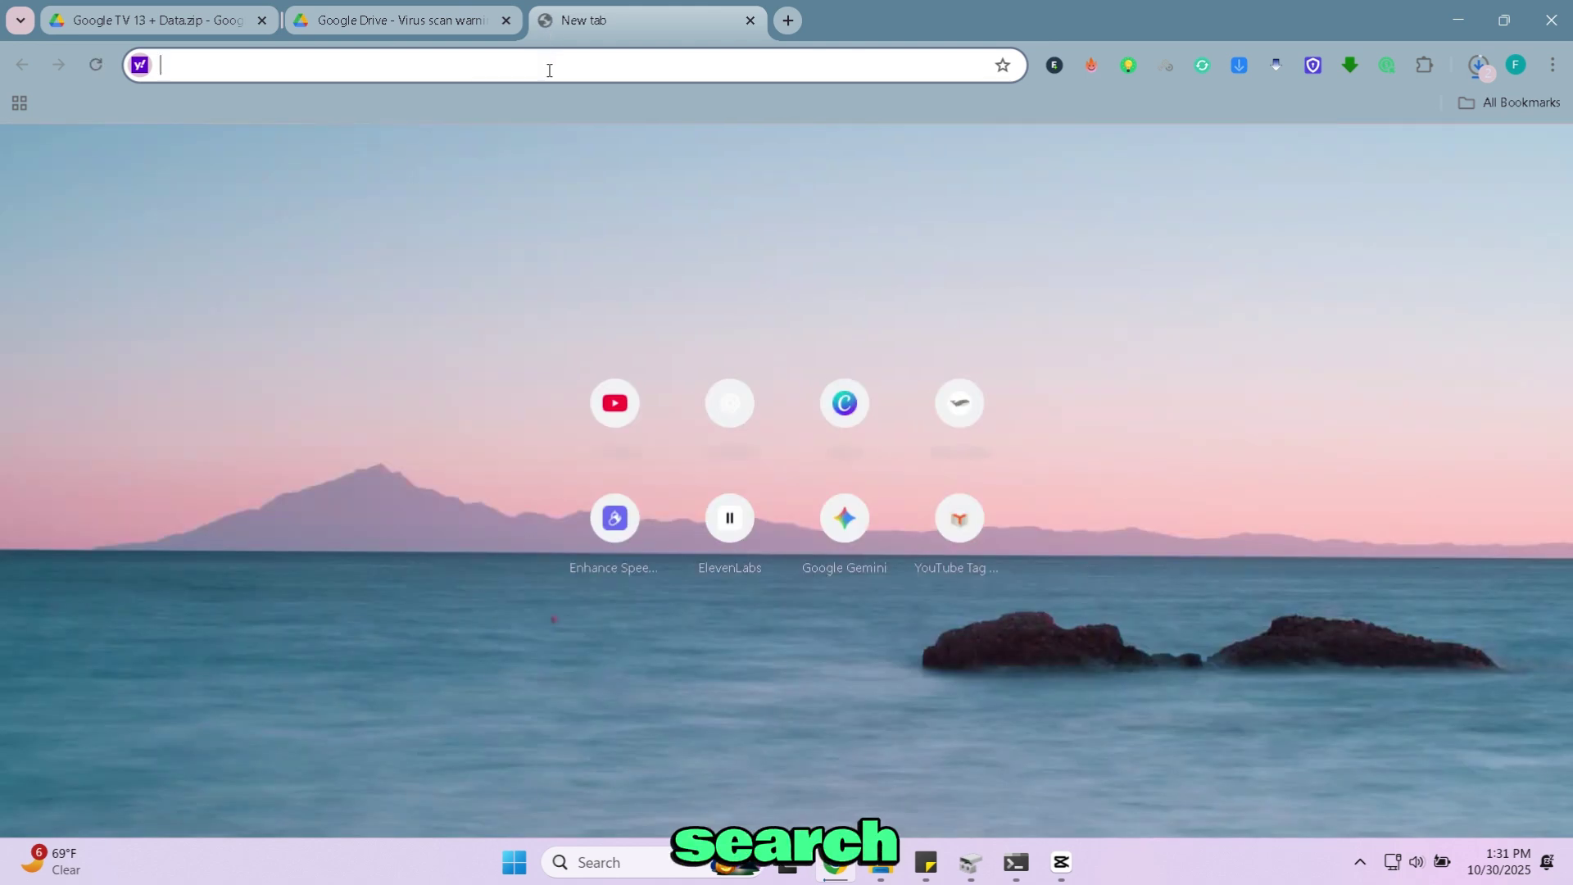
{"action": "type", "text": "rufus"}
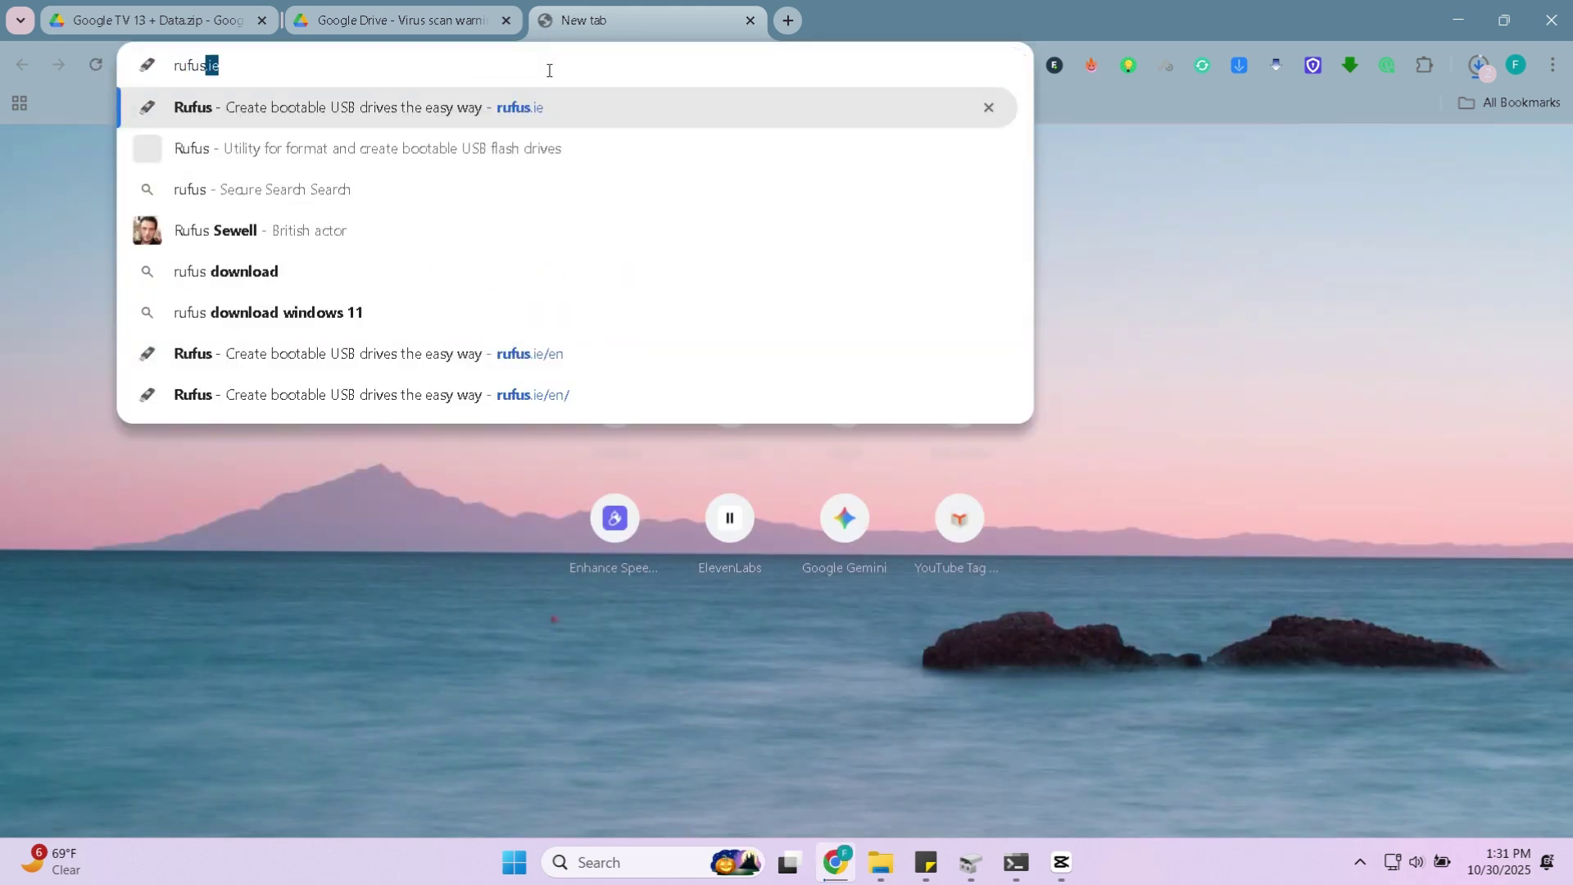
{"action": "key", "text": "Delete"}
{"action": "key", "text": "Return"}
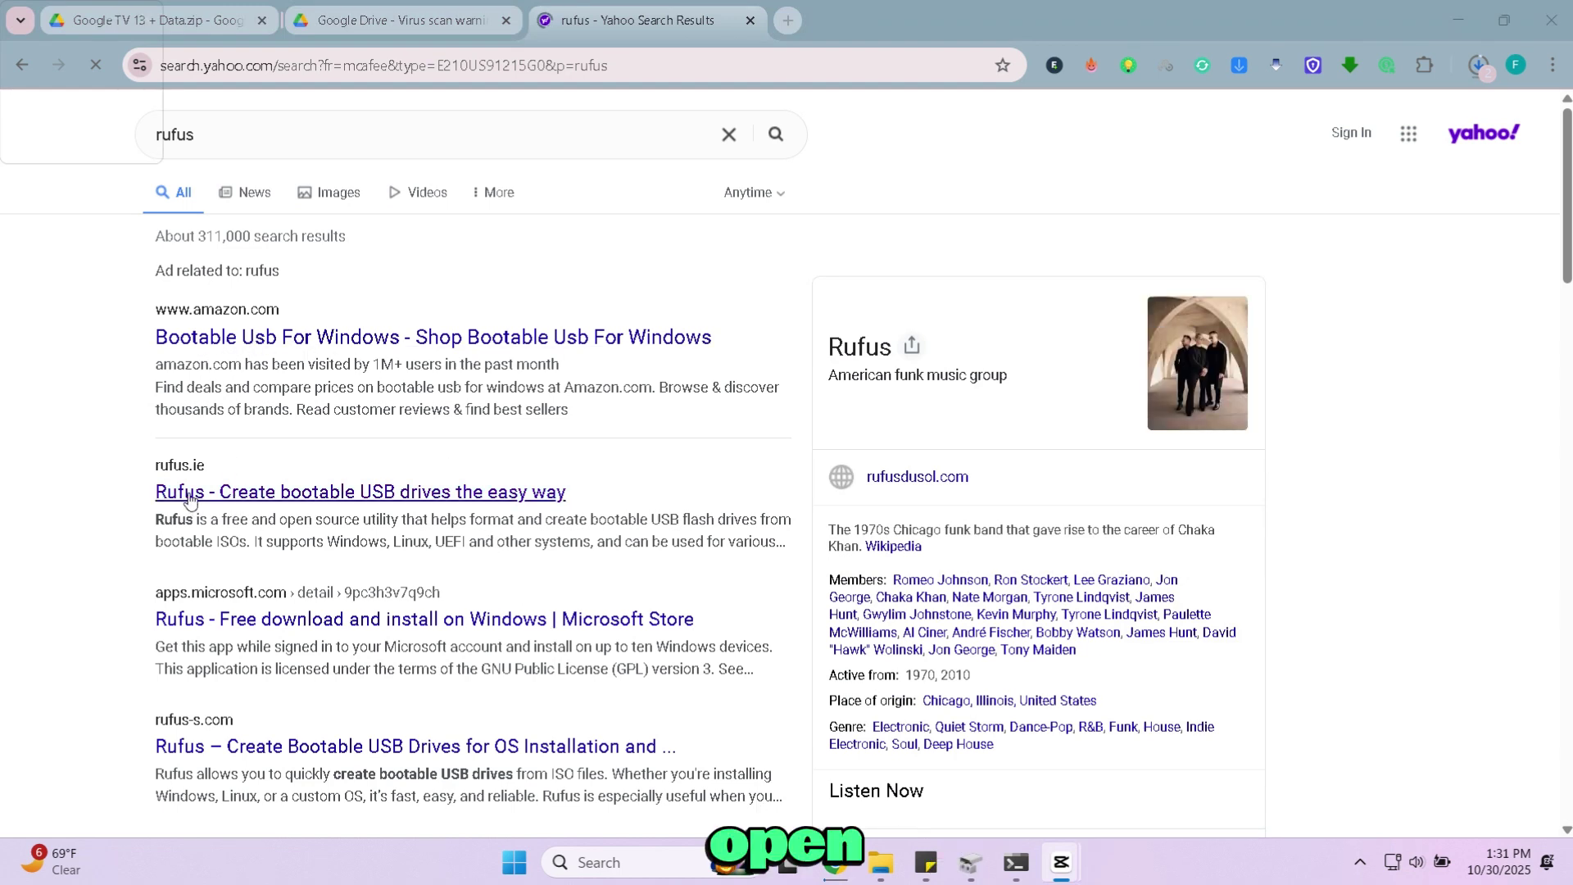
{"action": "left_click", "coordinate": [274, 502]}
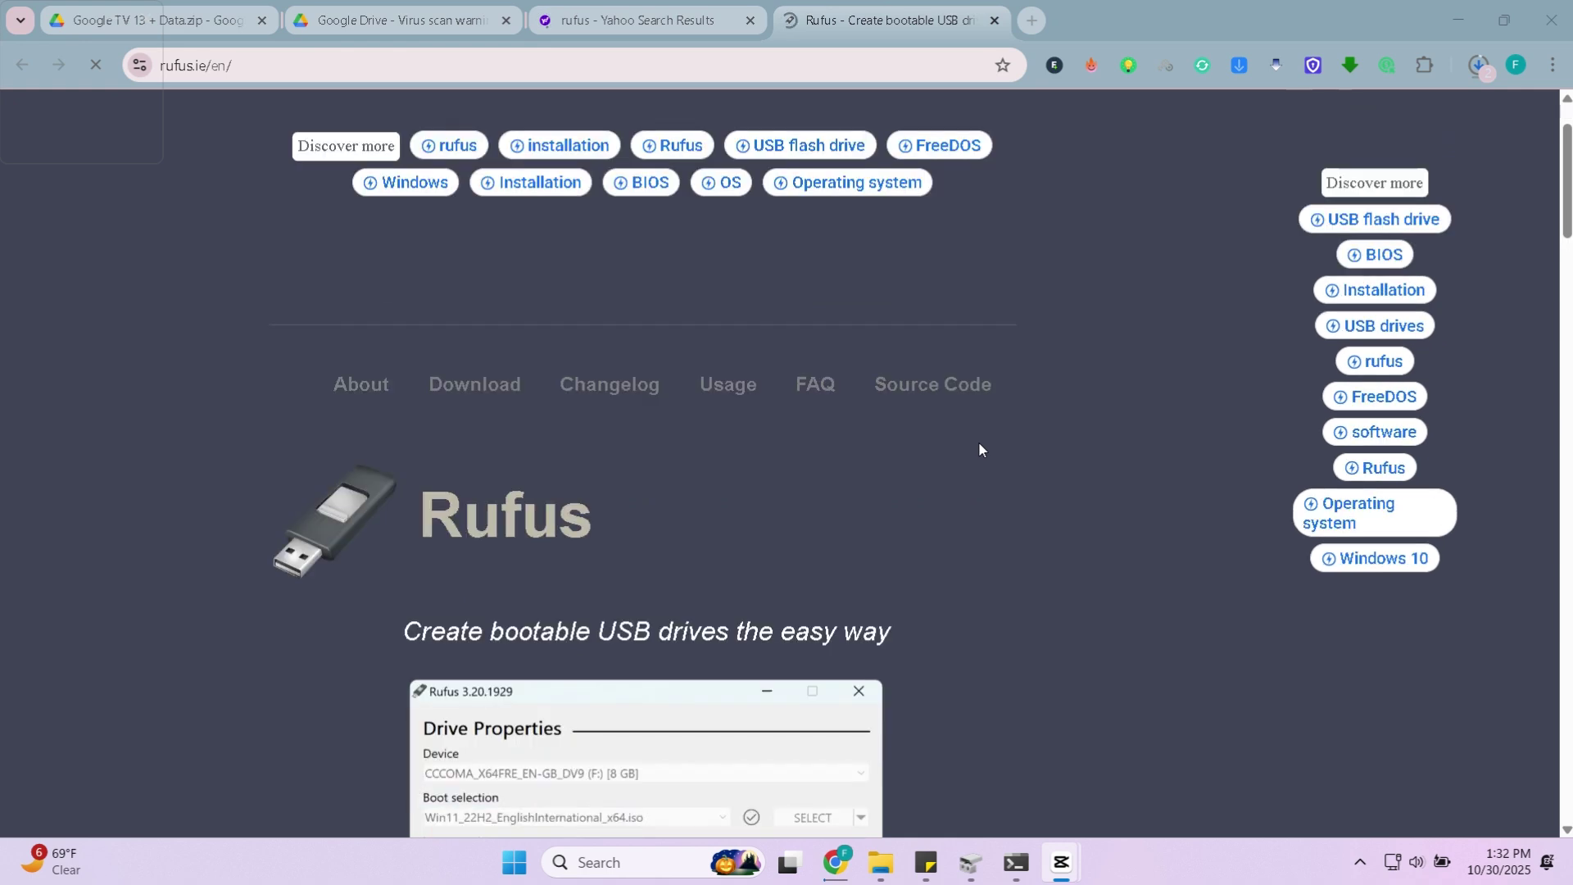
{"action": "scroll", "coordinate": [979, 444], "scroll_direction": "down", "scroll_amount": 15}
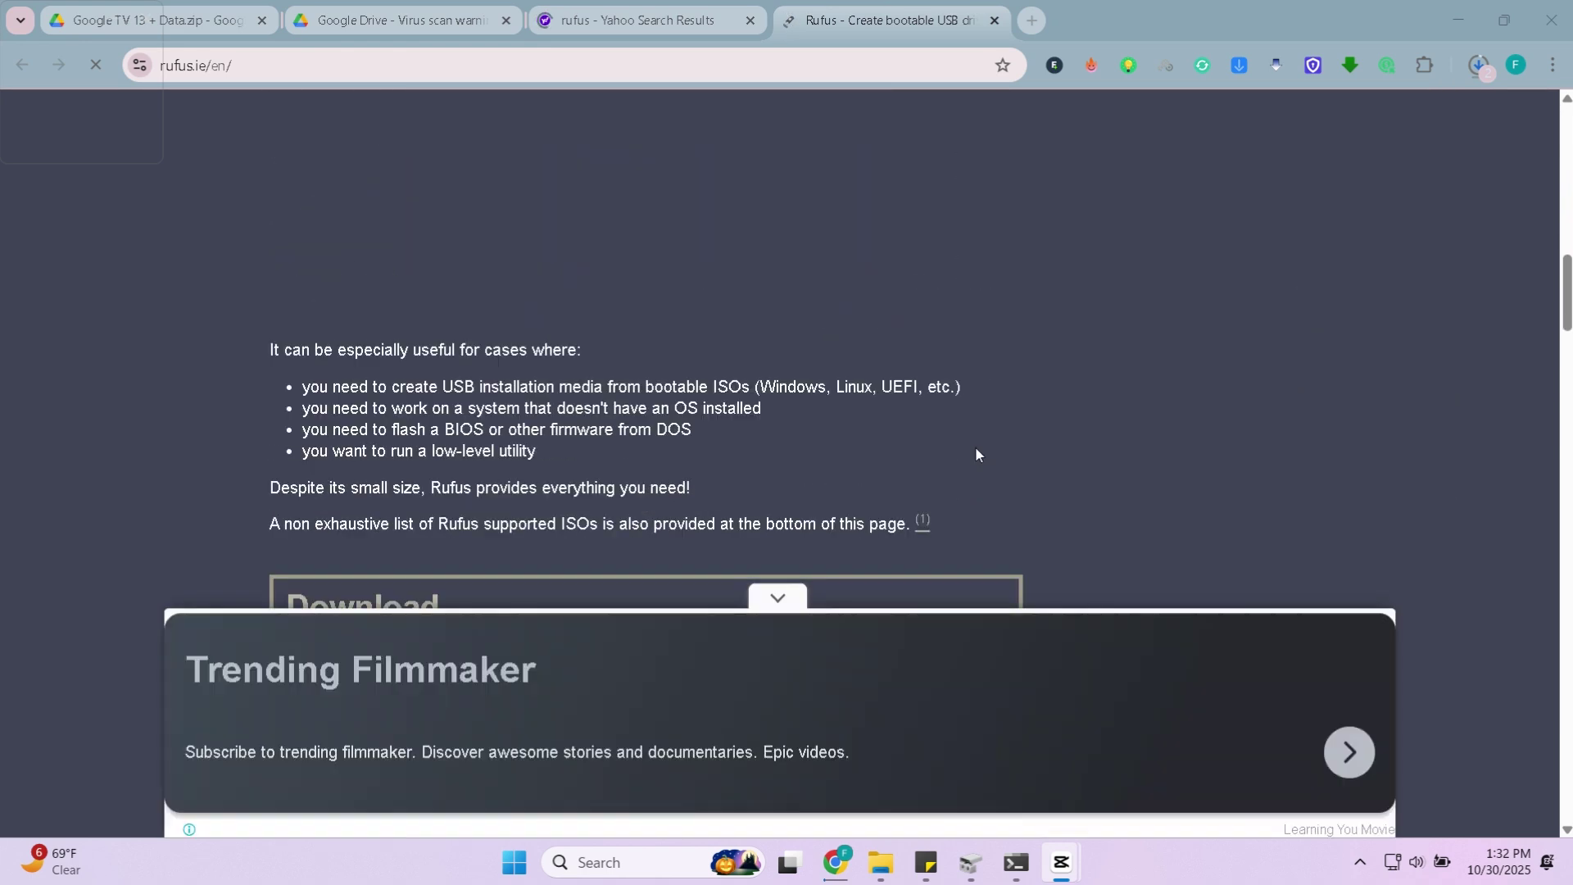
{"action": "scroll", "coordinate": [976, 449], "scroll_direction": "down", "scroll_amount": 3}
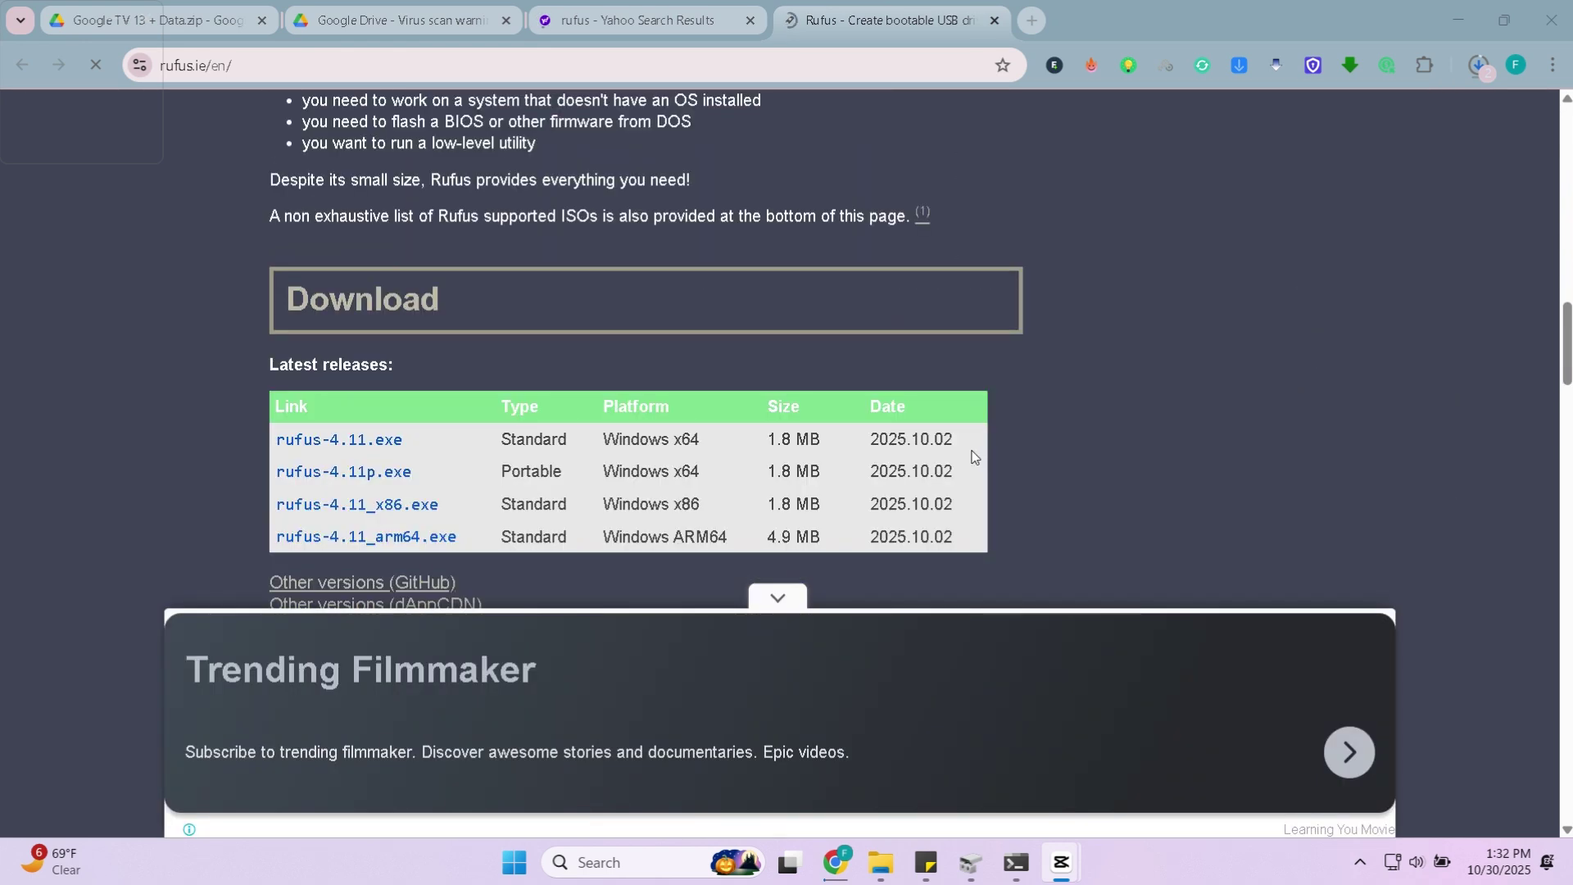
Download the standard Windows x64 release rufus-4.11.exe, dismiss the advertisement and check the browser's recent downloads
{"action": "left_click", "coordinate": [388, 443]}
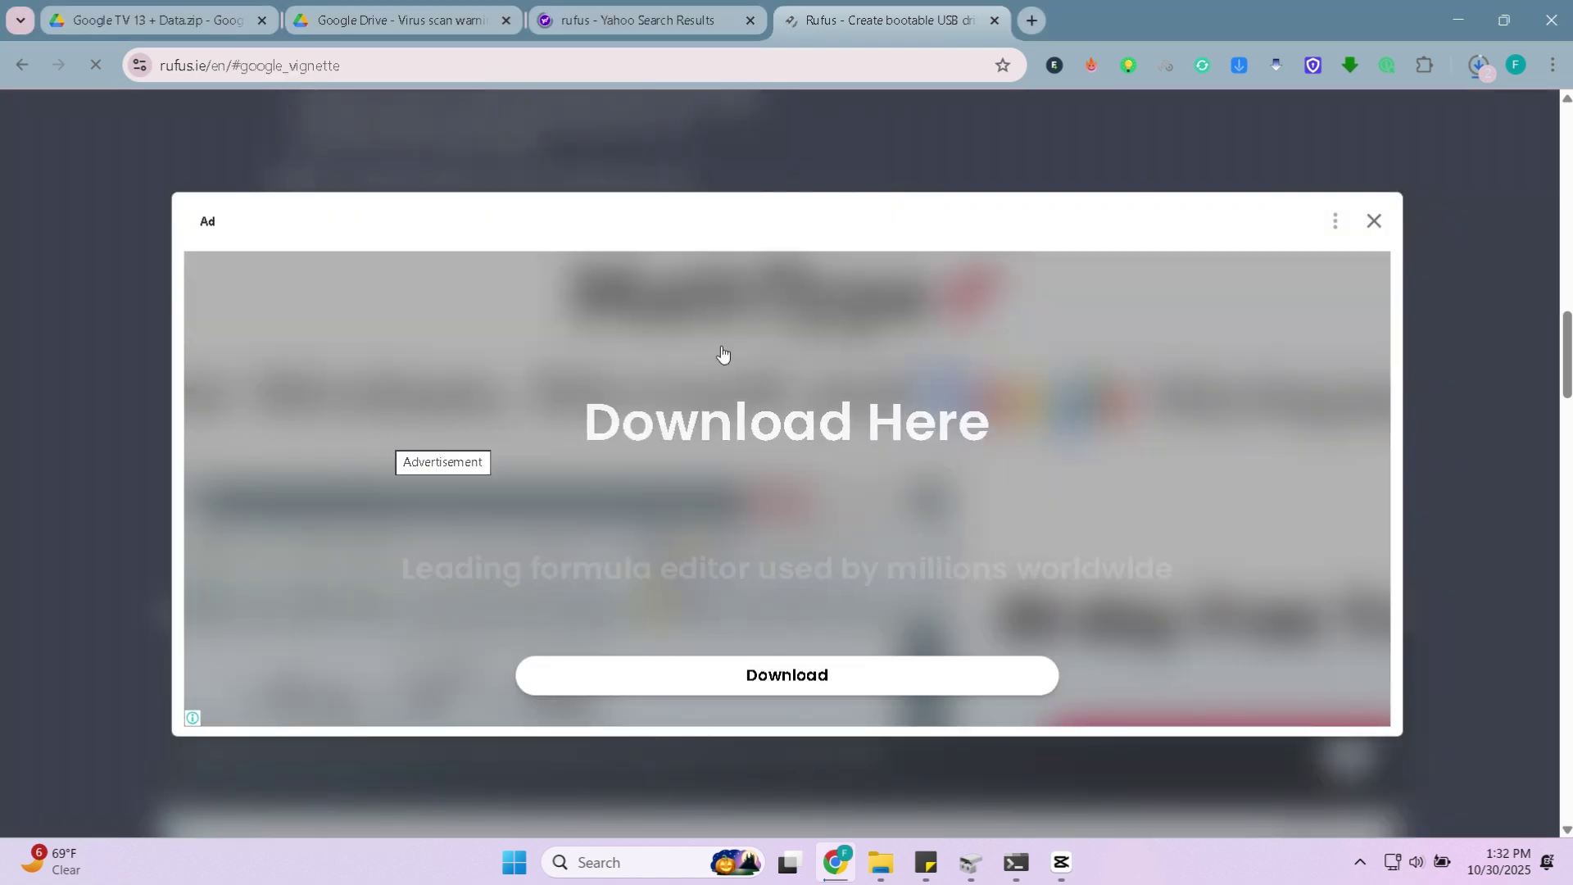
{"action": "left_click", "coordinate": [1363, 230]}
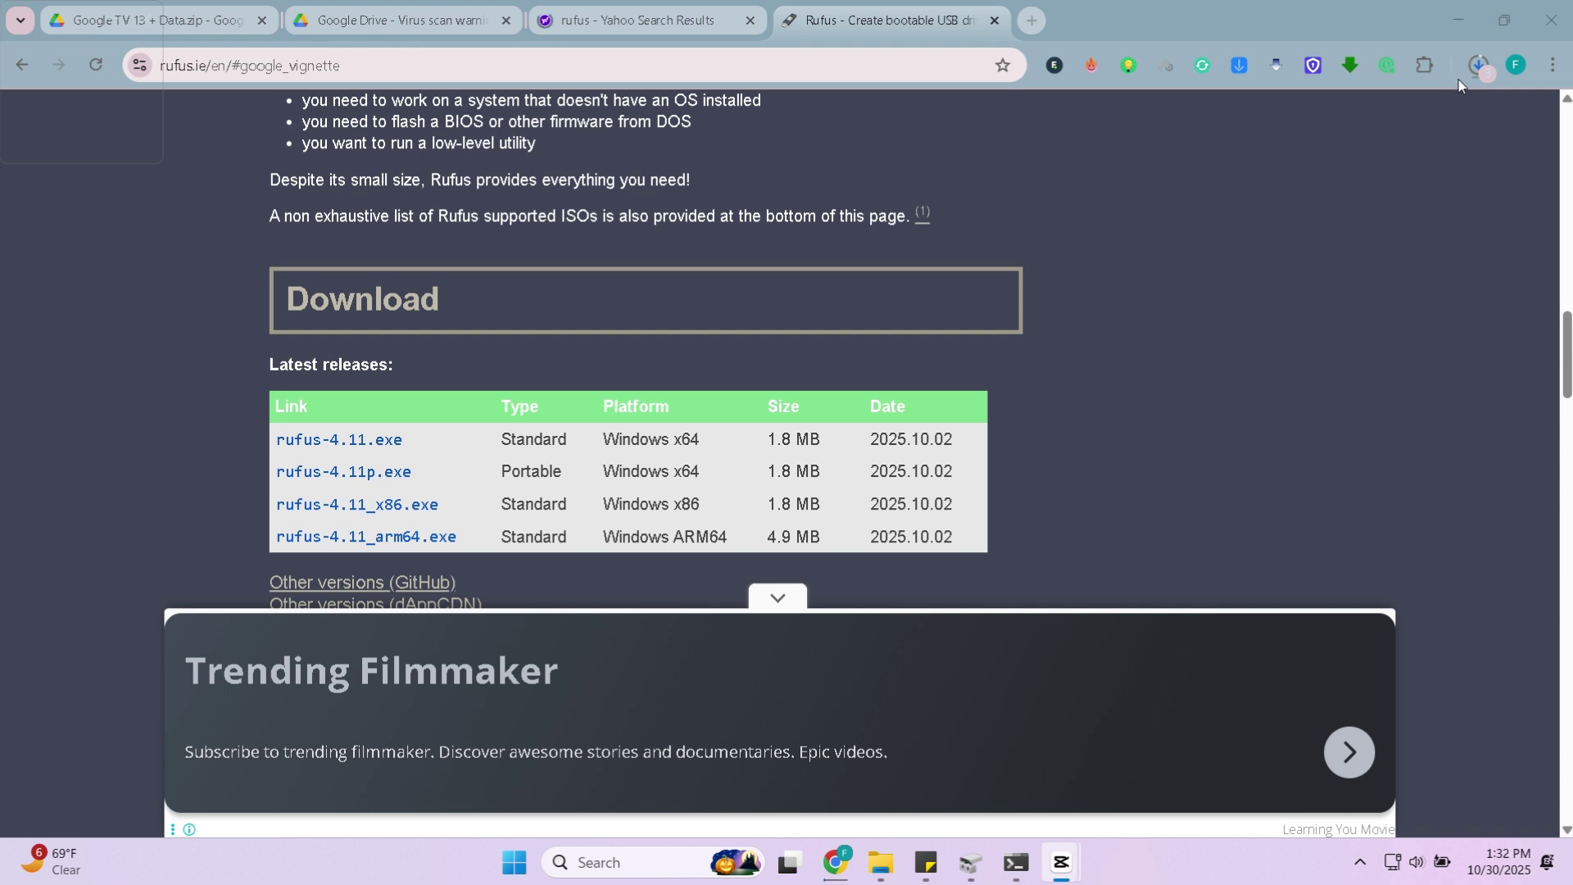
{"action": "left_click", "coordinate": [1477, 64]}
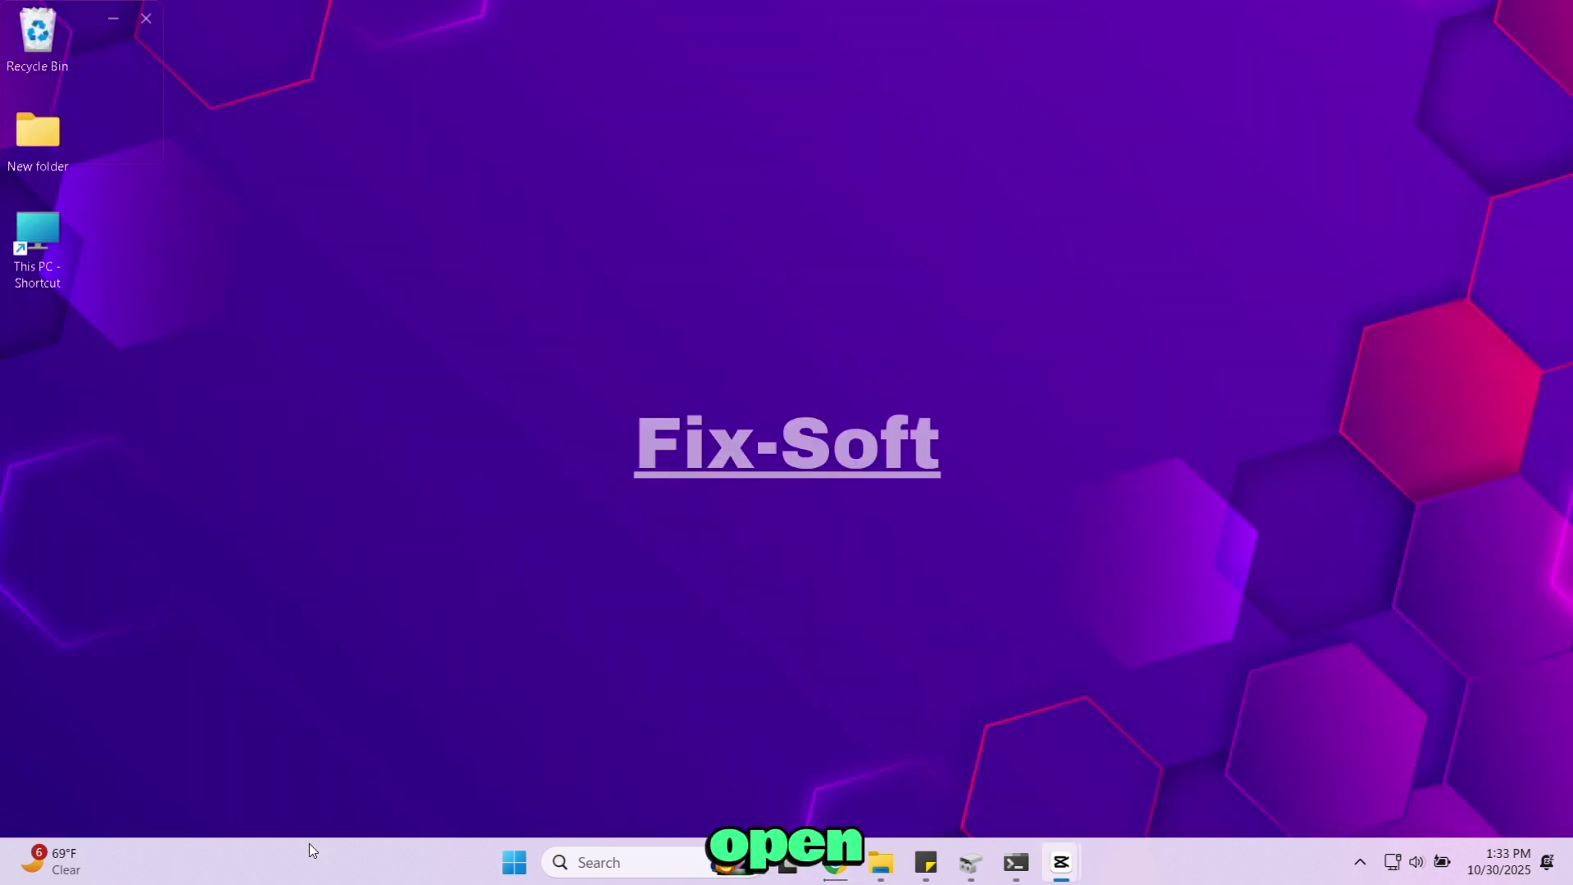
Open Windows Disk Management and maximize its window
{"action": "right_click", "coordinate": [513, 862]}
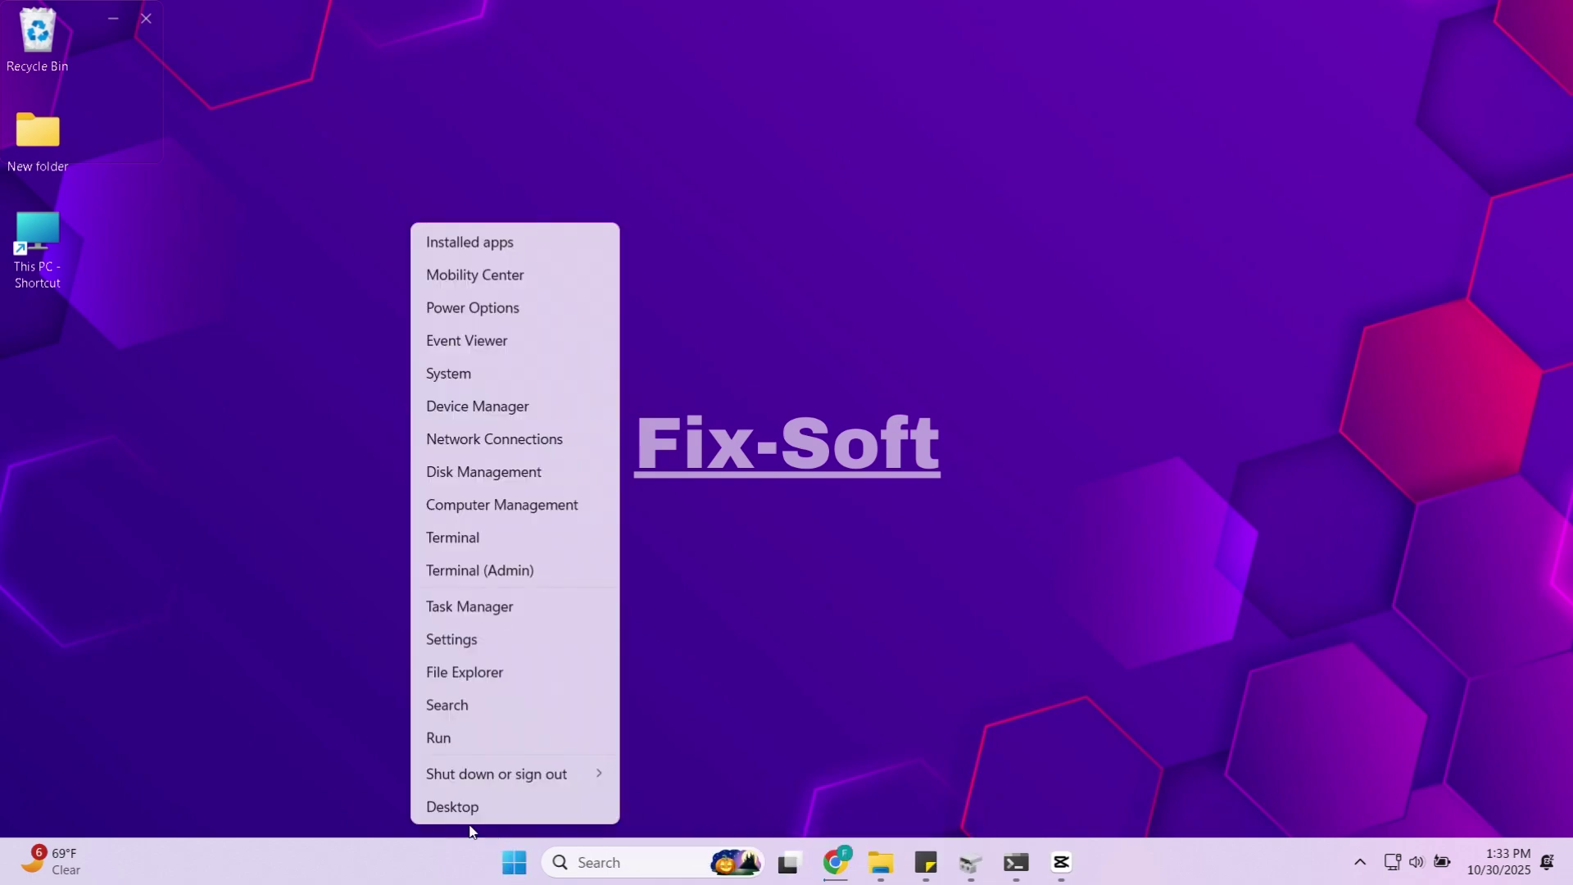
{"action": "left_click", "coordinate": [529, 471]}
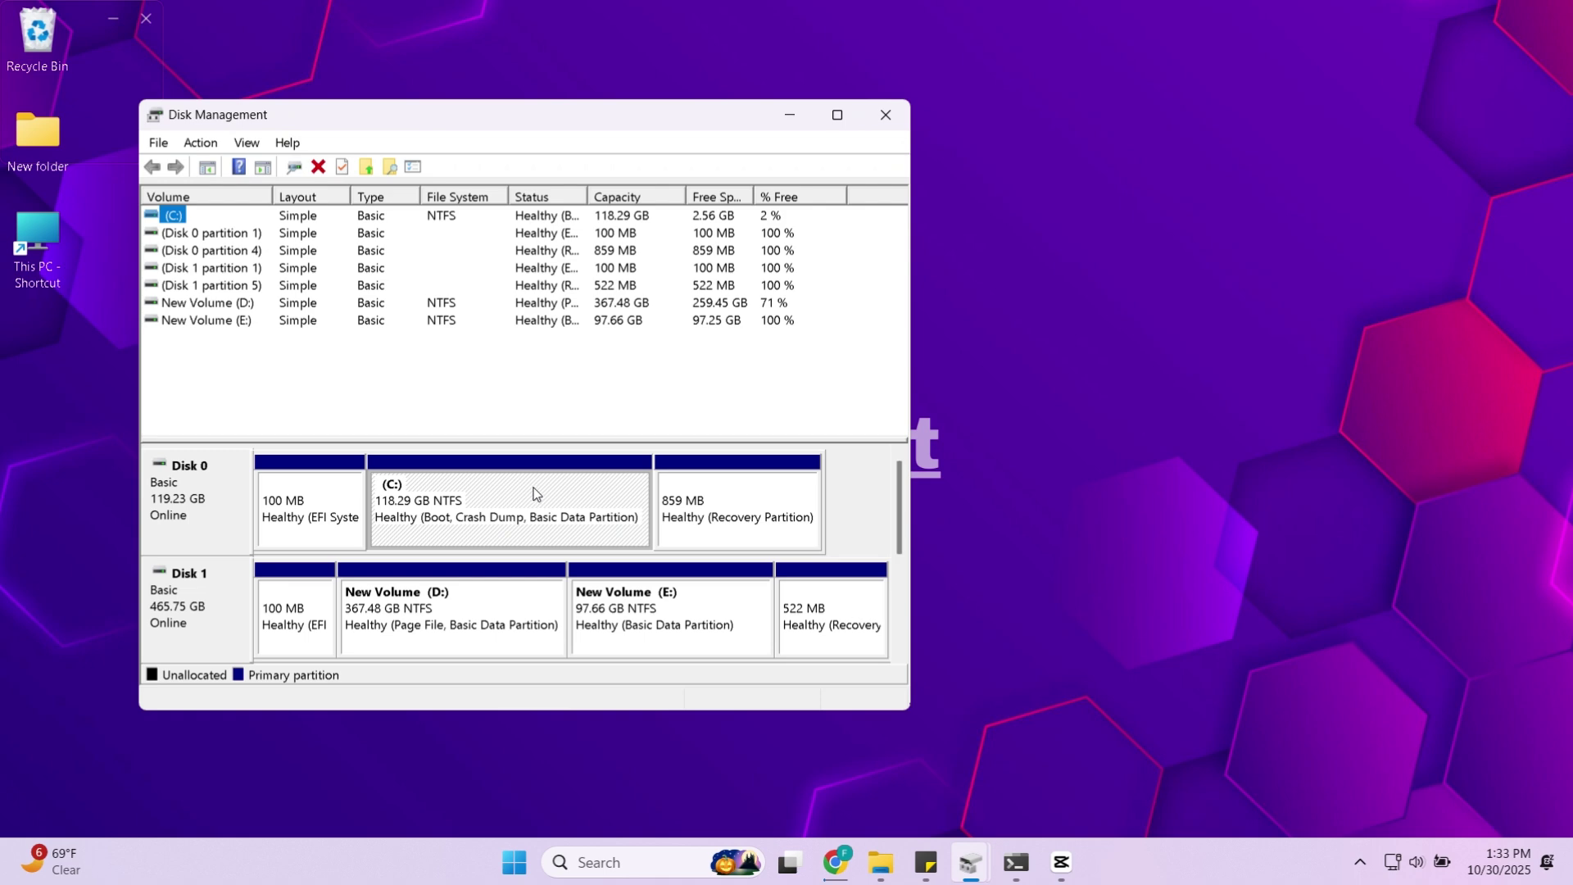
{"action": "left_click", "coordinate": [837, 118]}
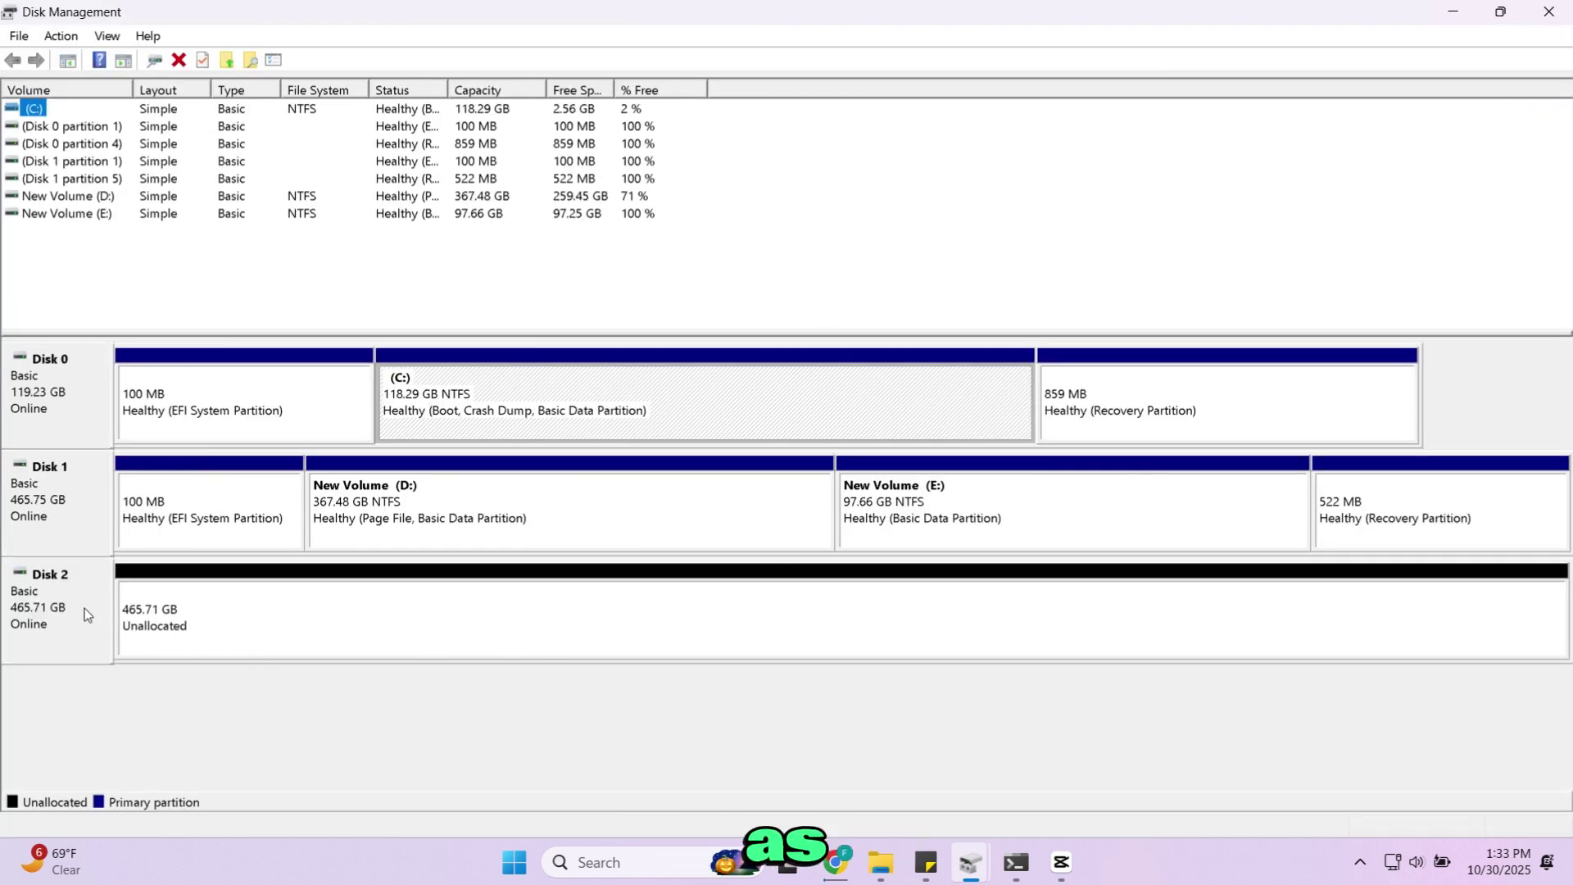
Create a full-size simple volume on unallocated Disk 2 with letter F, quick NTFS format and label New Volume, and minimize Disk Management
{"action": "right_click", "coordinate": [407, 604]}
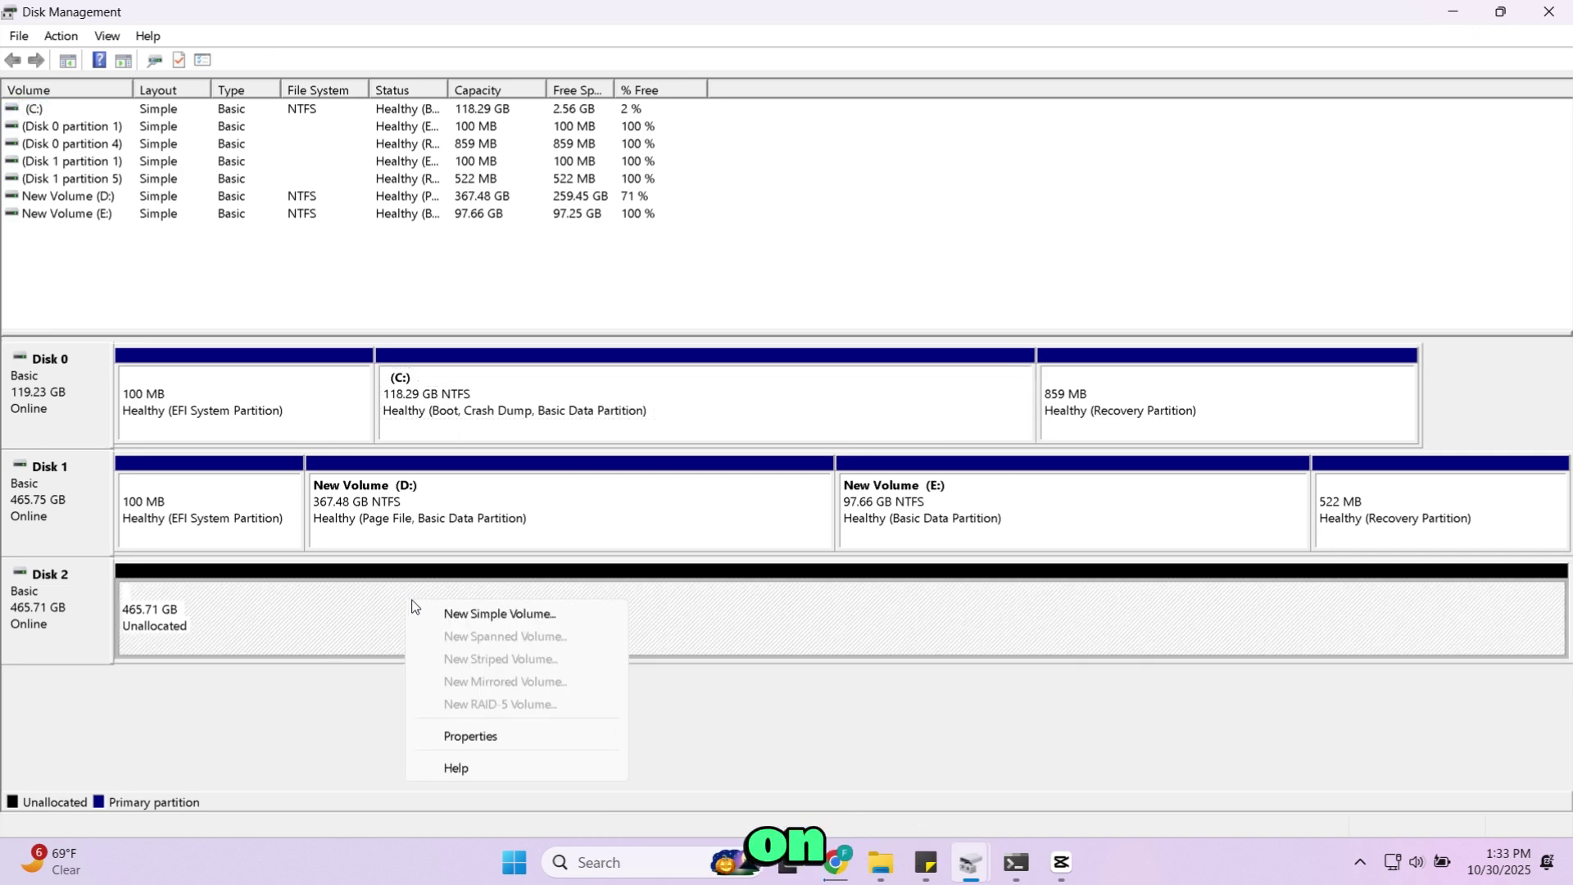
{"action": "left_click", "coordinate": [478, 620]}
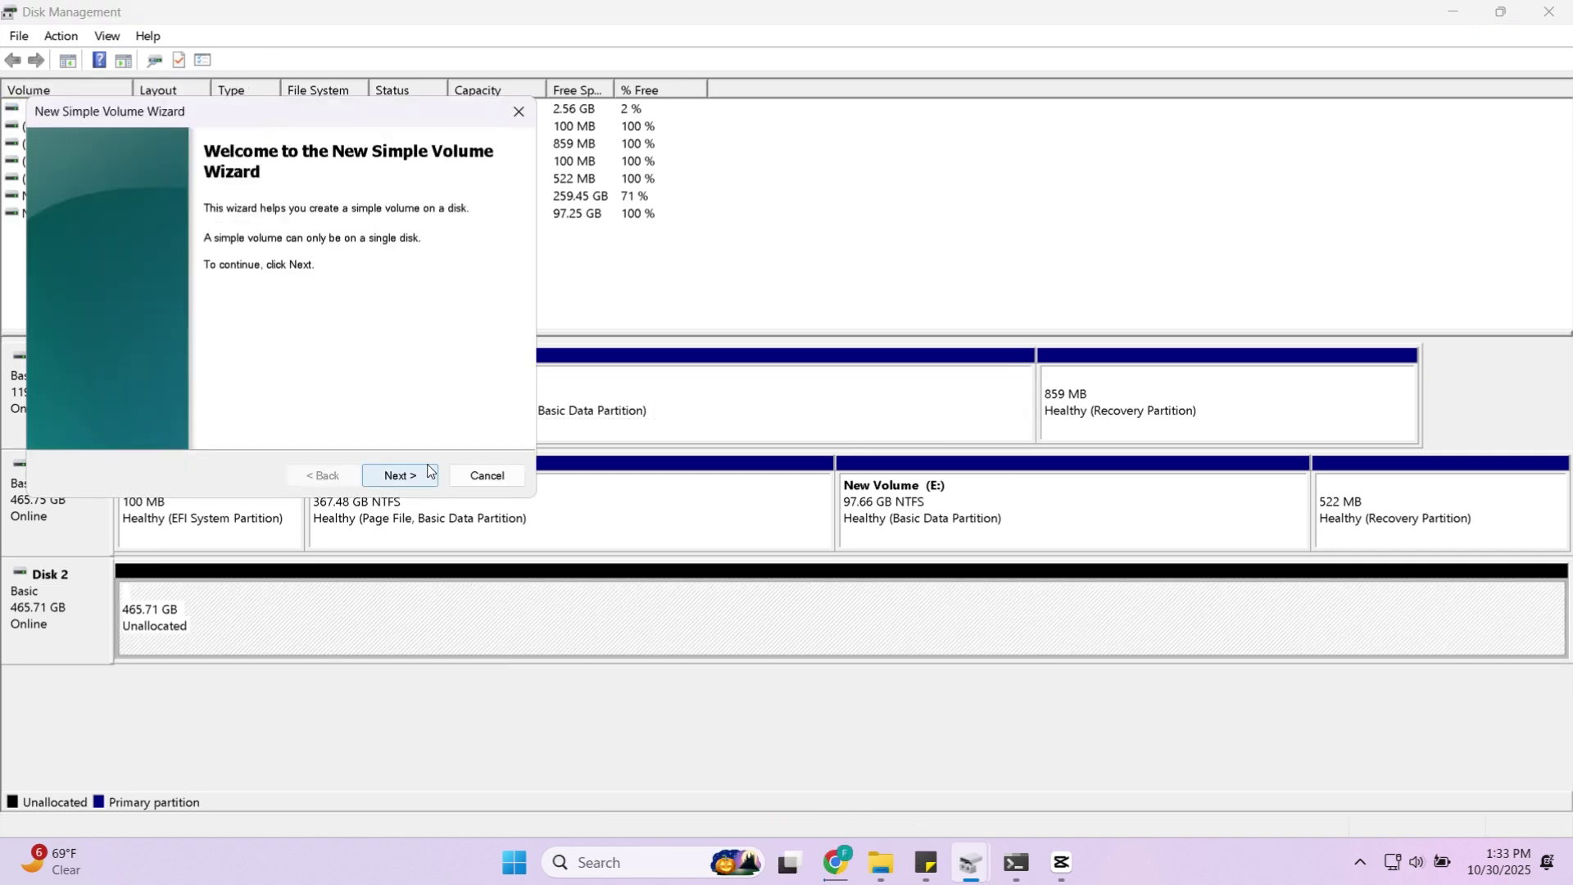
{"action": "left_click", "coordinate": [421, 477]}
{"action": "left_click", "coordinate": [410, 478]}
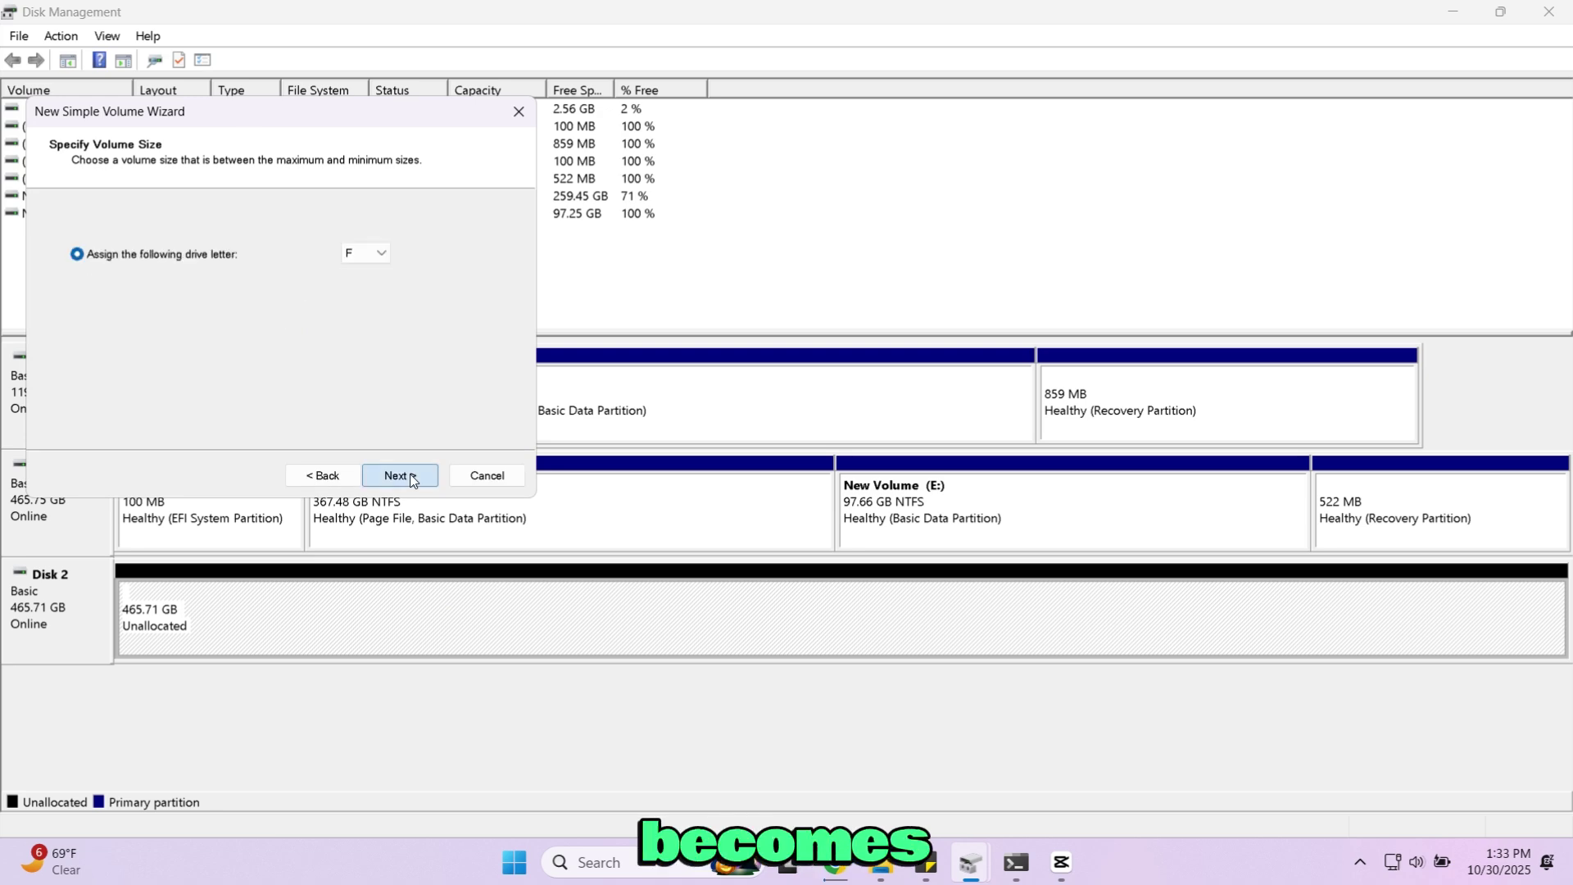
{"action": "left_click", "coordinate": [410, 477]}
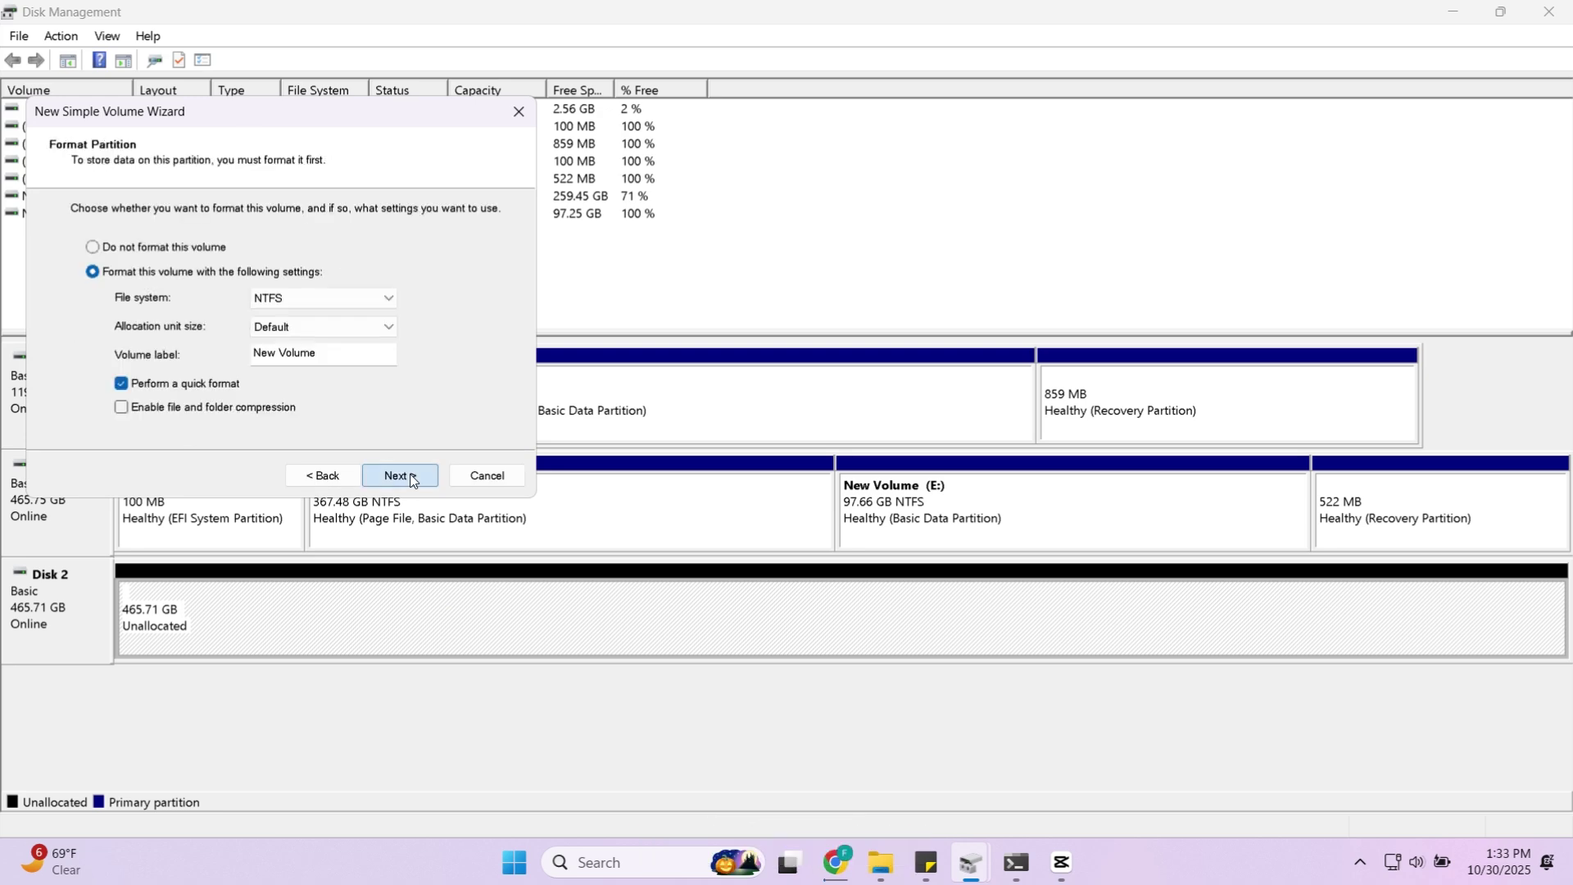
{"action": "left_click", "coordinate": [410, 477]}
{"action": "left_click", "coordinate": [401, 476]}
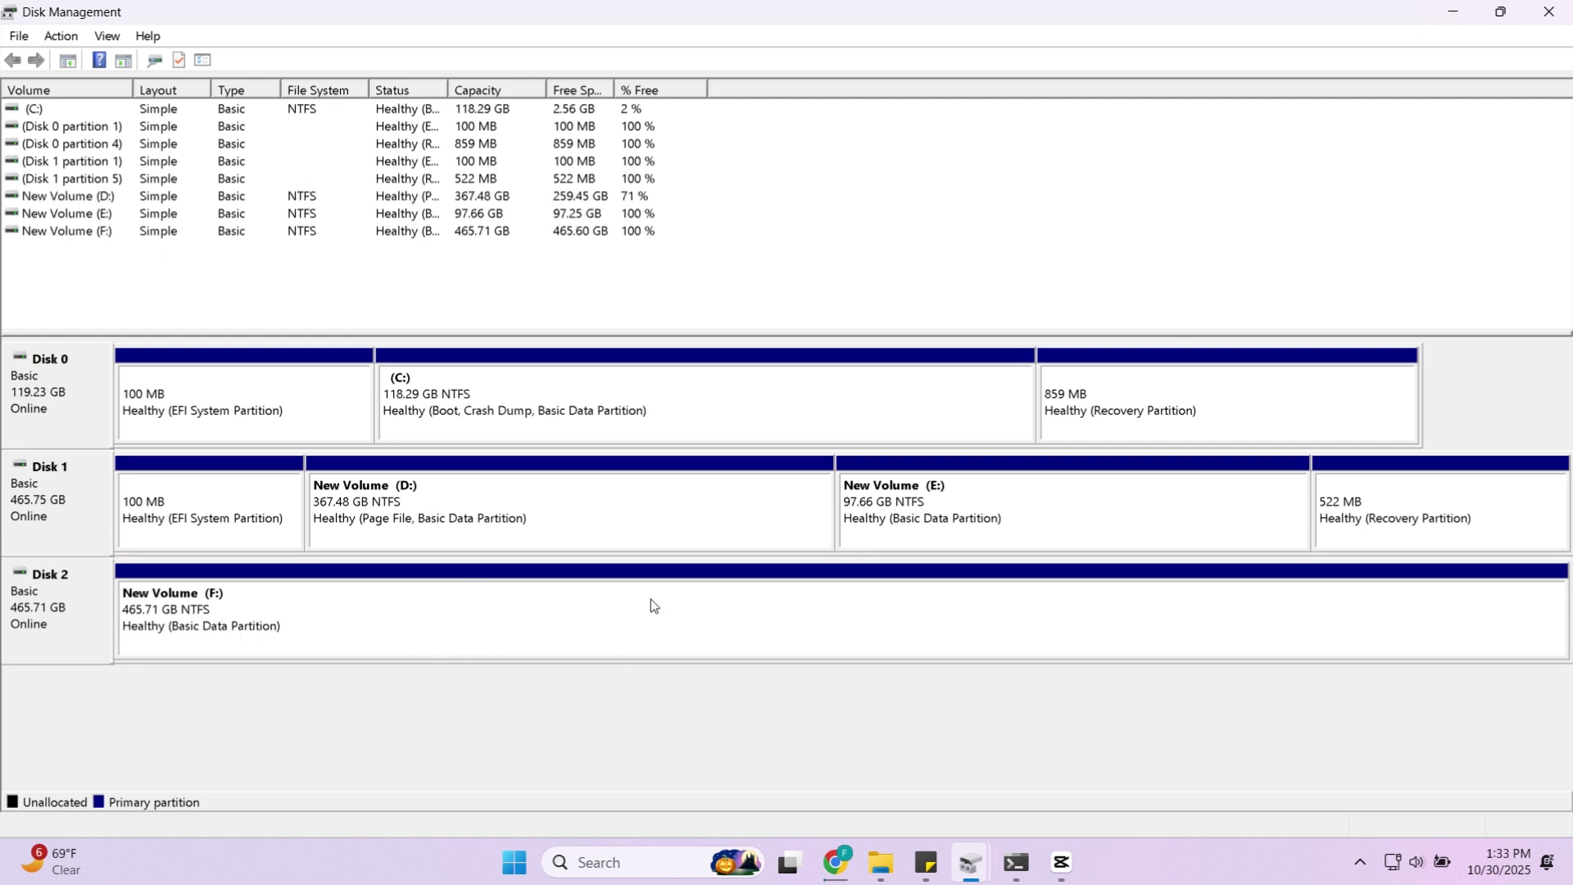
{"action": "left_click", "coordinate": [1439, 12]}
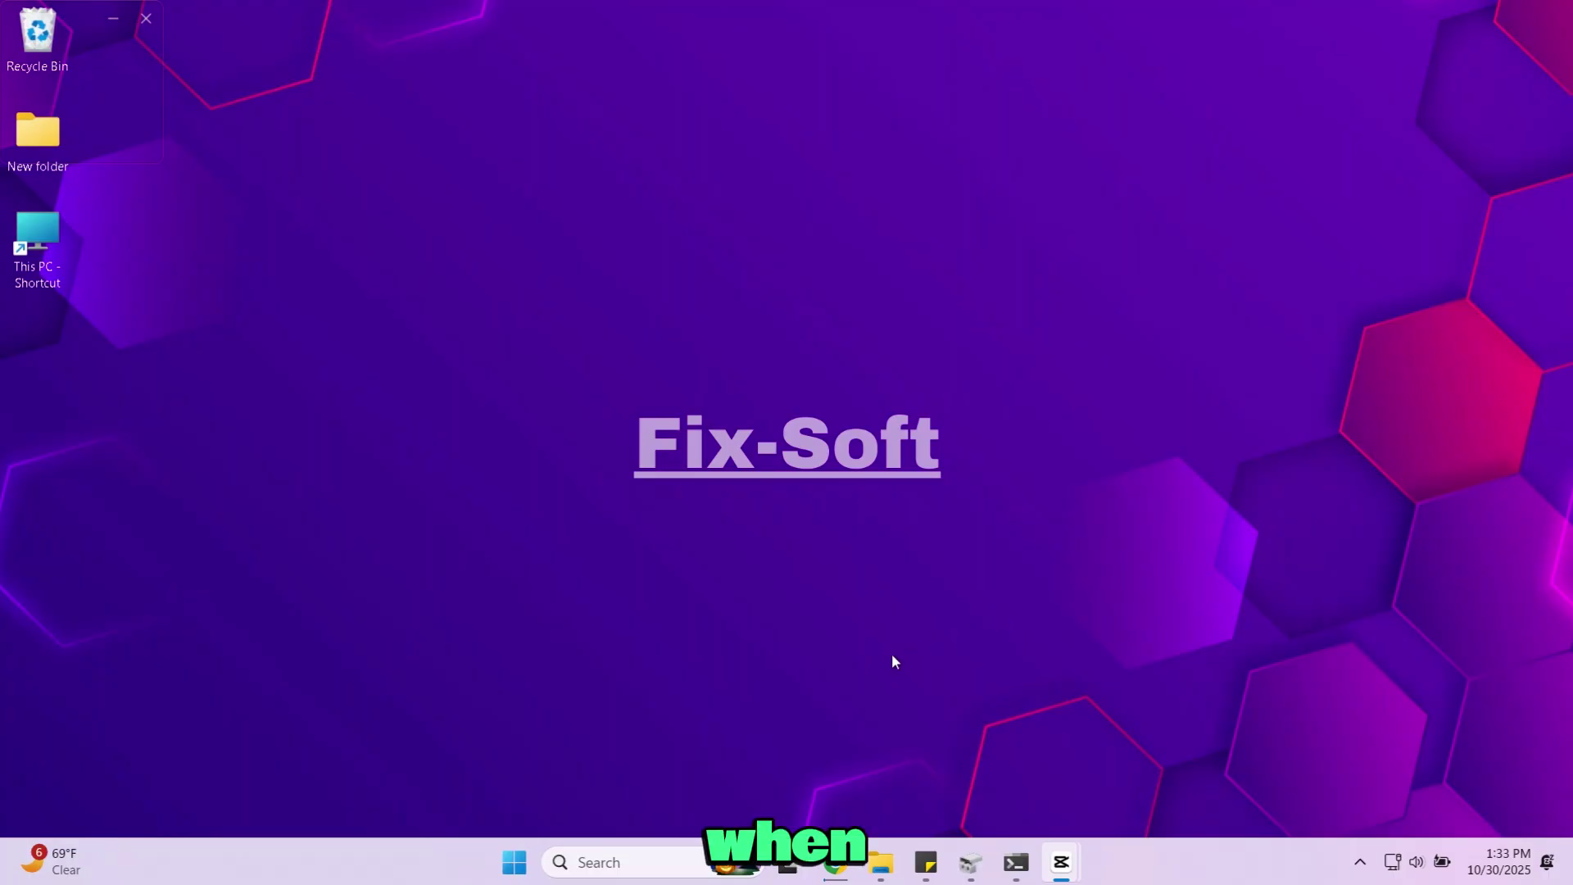
Switch to File Explorer and extract the Google TV 13 + Data zip in Downloads to D:\usb\M2\Downloads\Google TV 13 + Data
{"action": "mouse_move", "coordinate": [881, 862]}
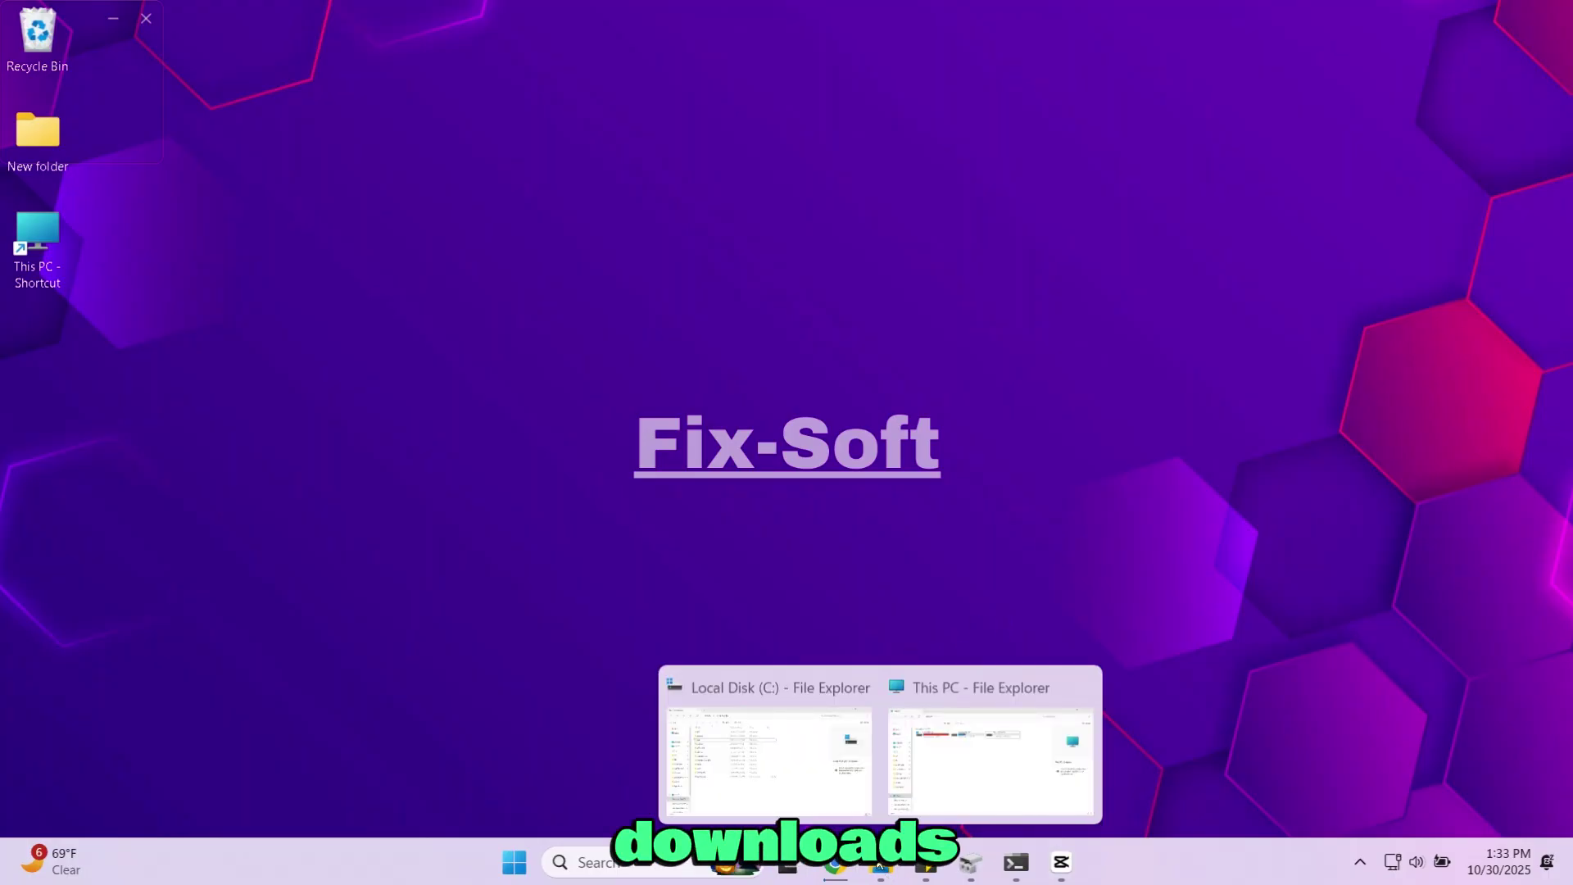
{"action": "left_click", "coordinate": [885, 756]}
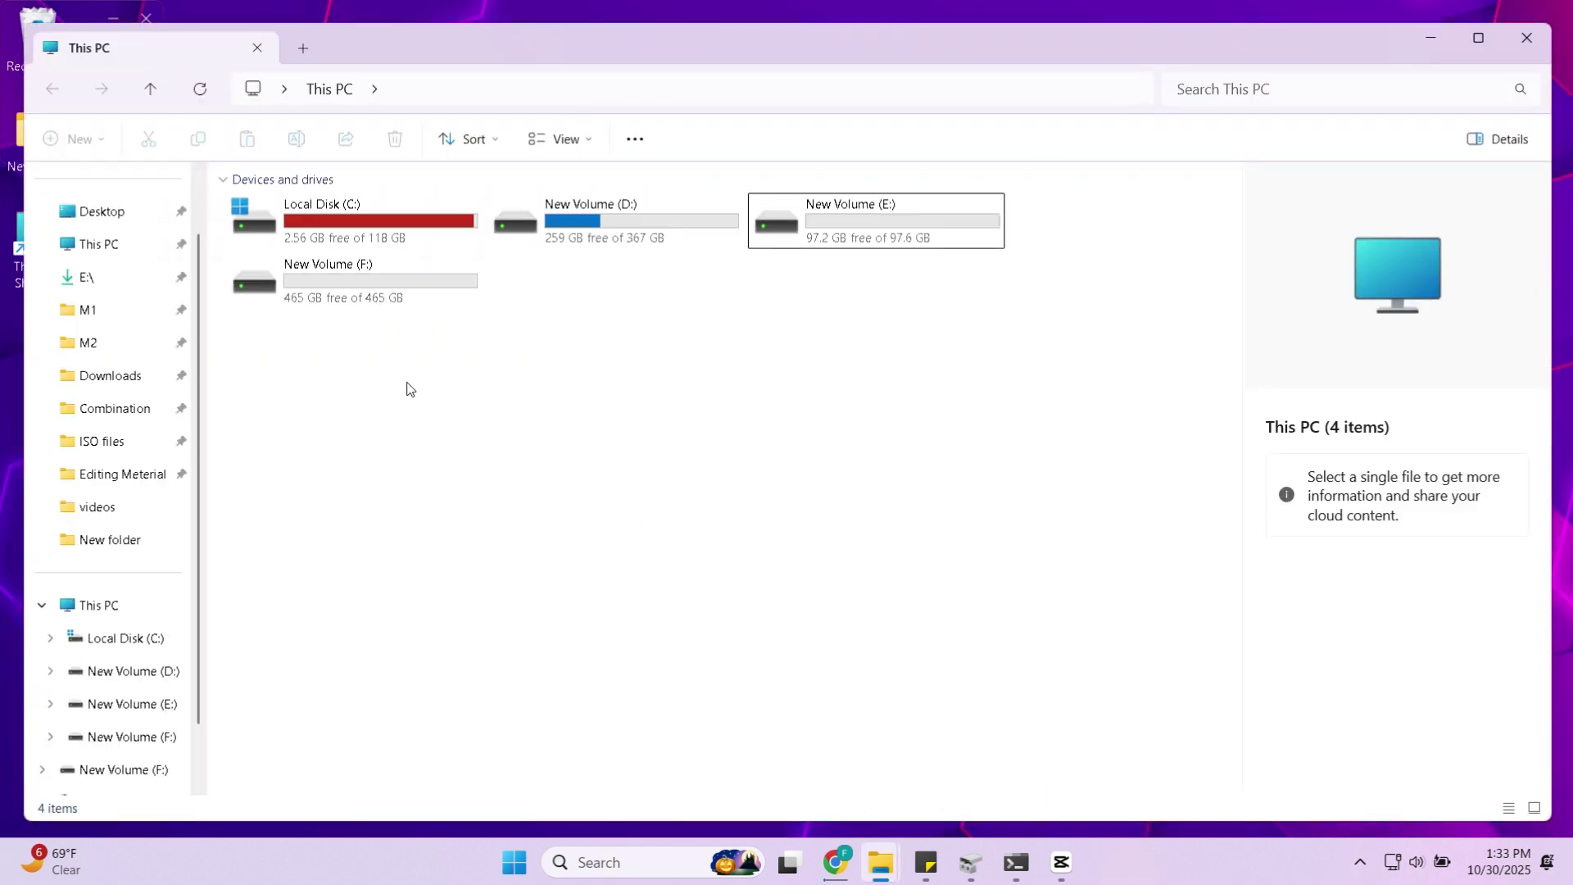
{"action": "left_click", "coordinate": [122, 375]}
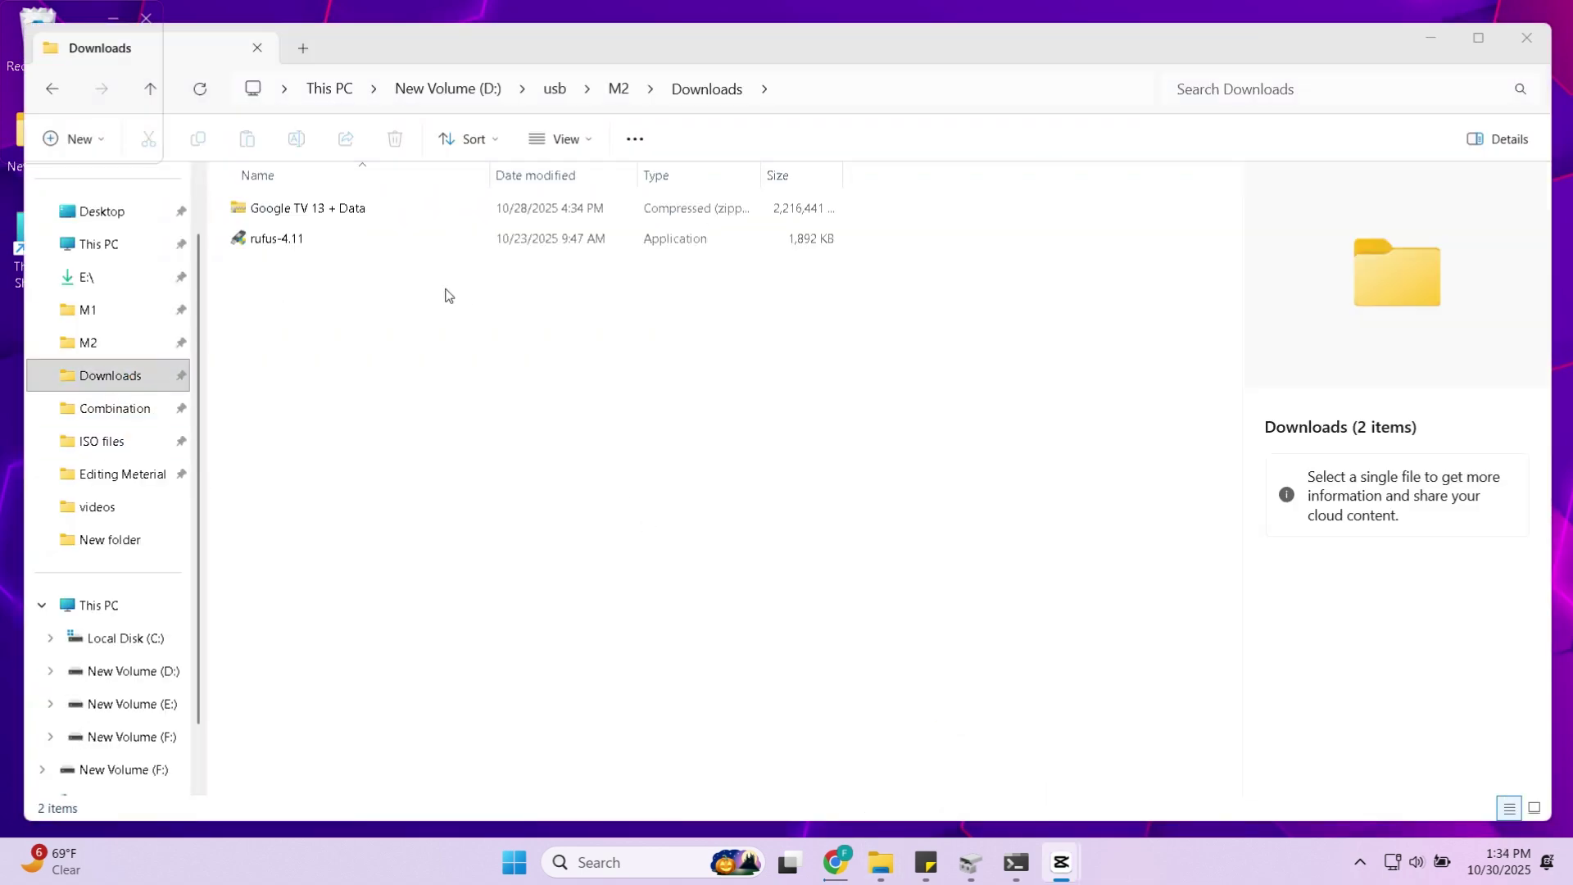
{"action": "left_click", "coordinate": [316, 210]}
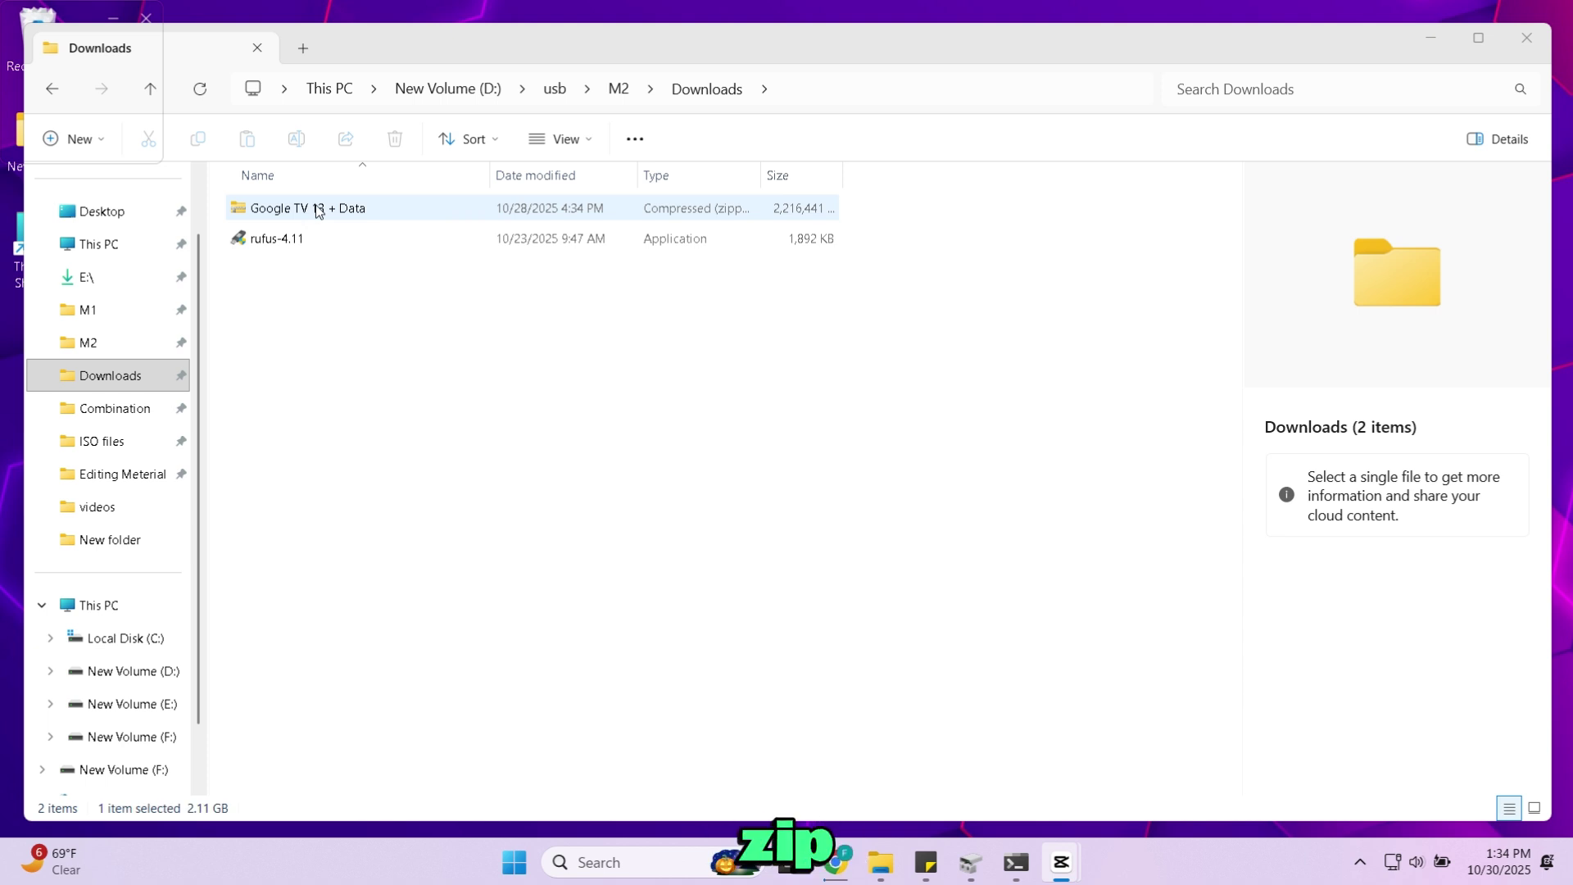
{"action": "right_click", "coordinate": [316, 210]}
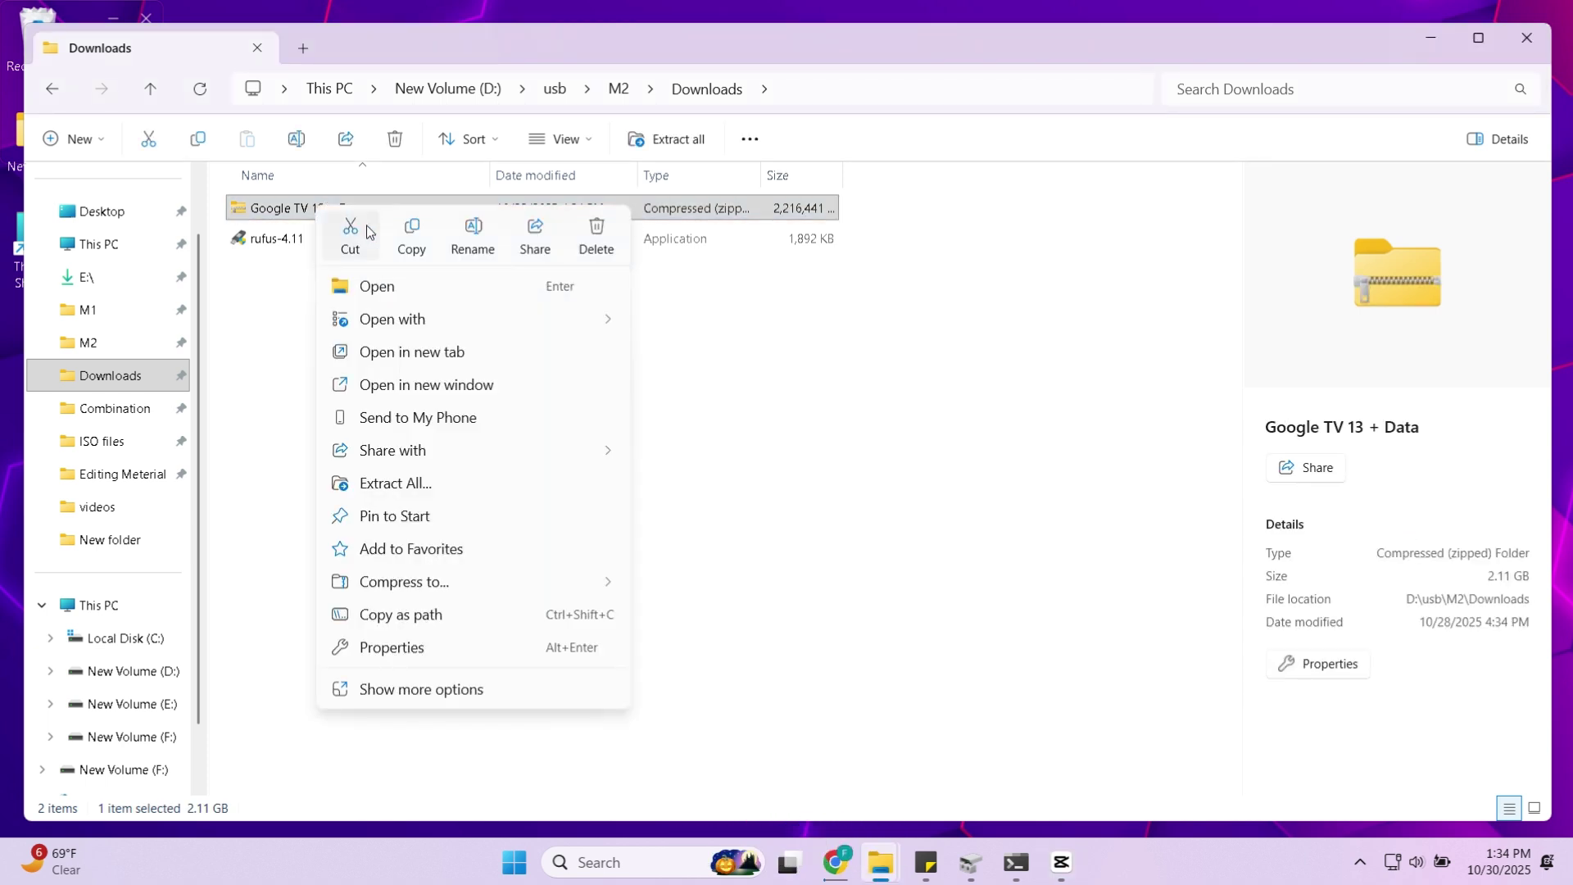
{"action": "left_click", "coordinate": [411, 483]}
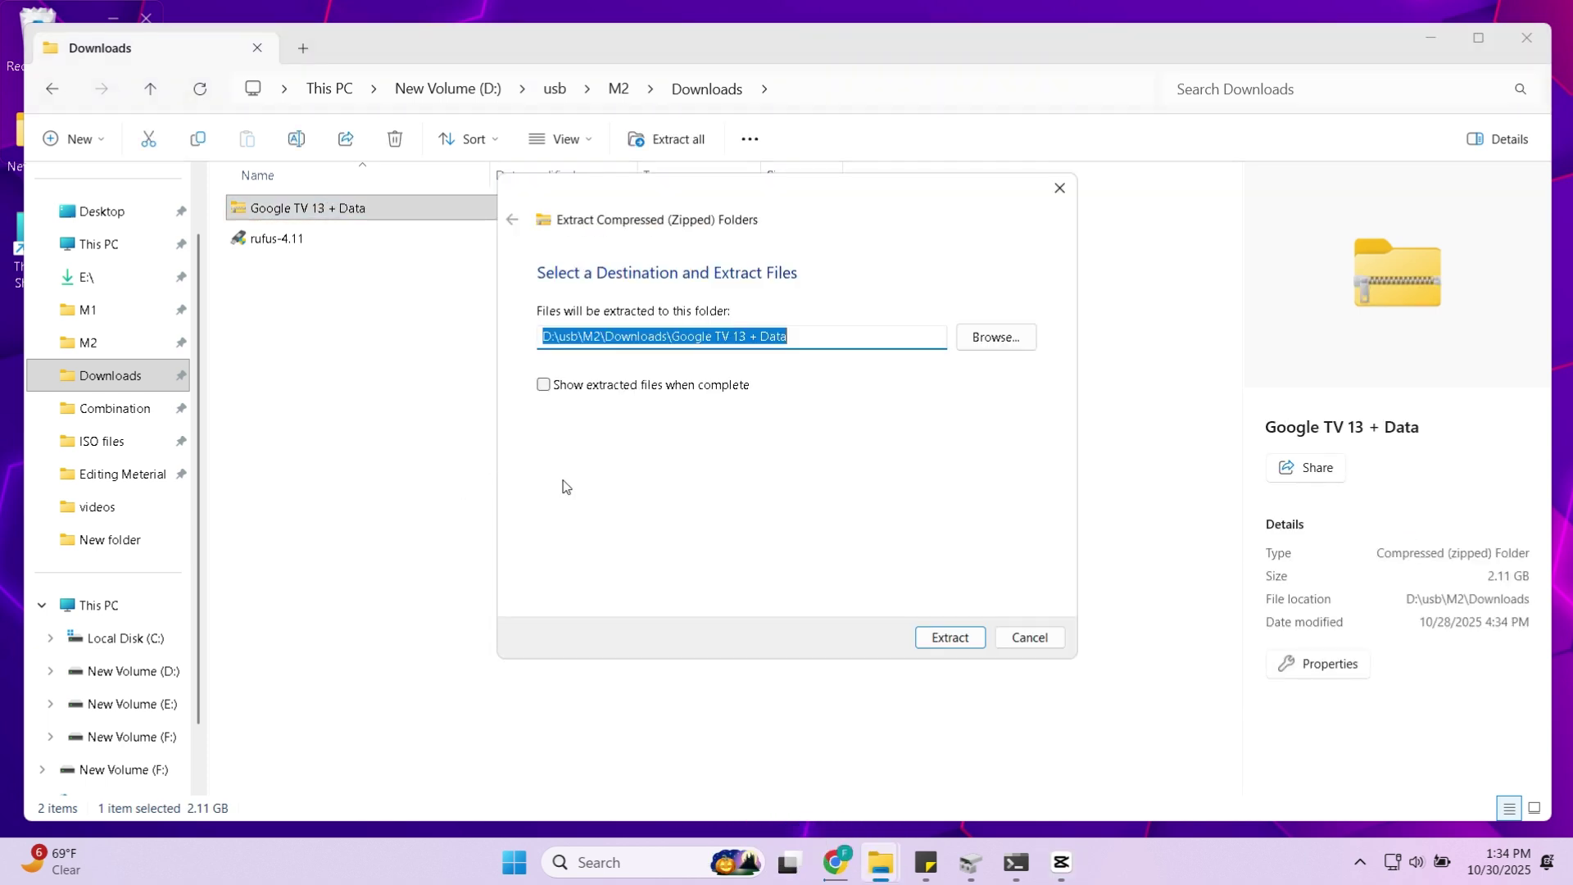
{"action": "left_click", "coordinate": [953, 637]}
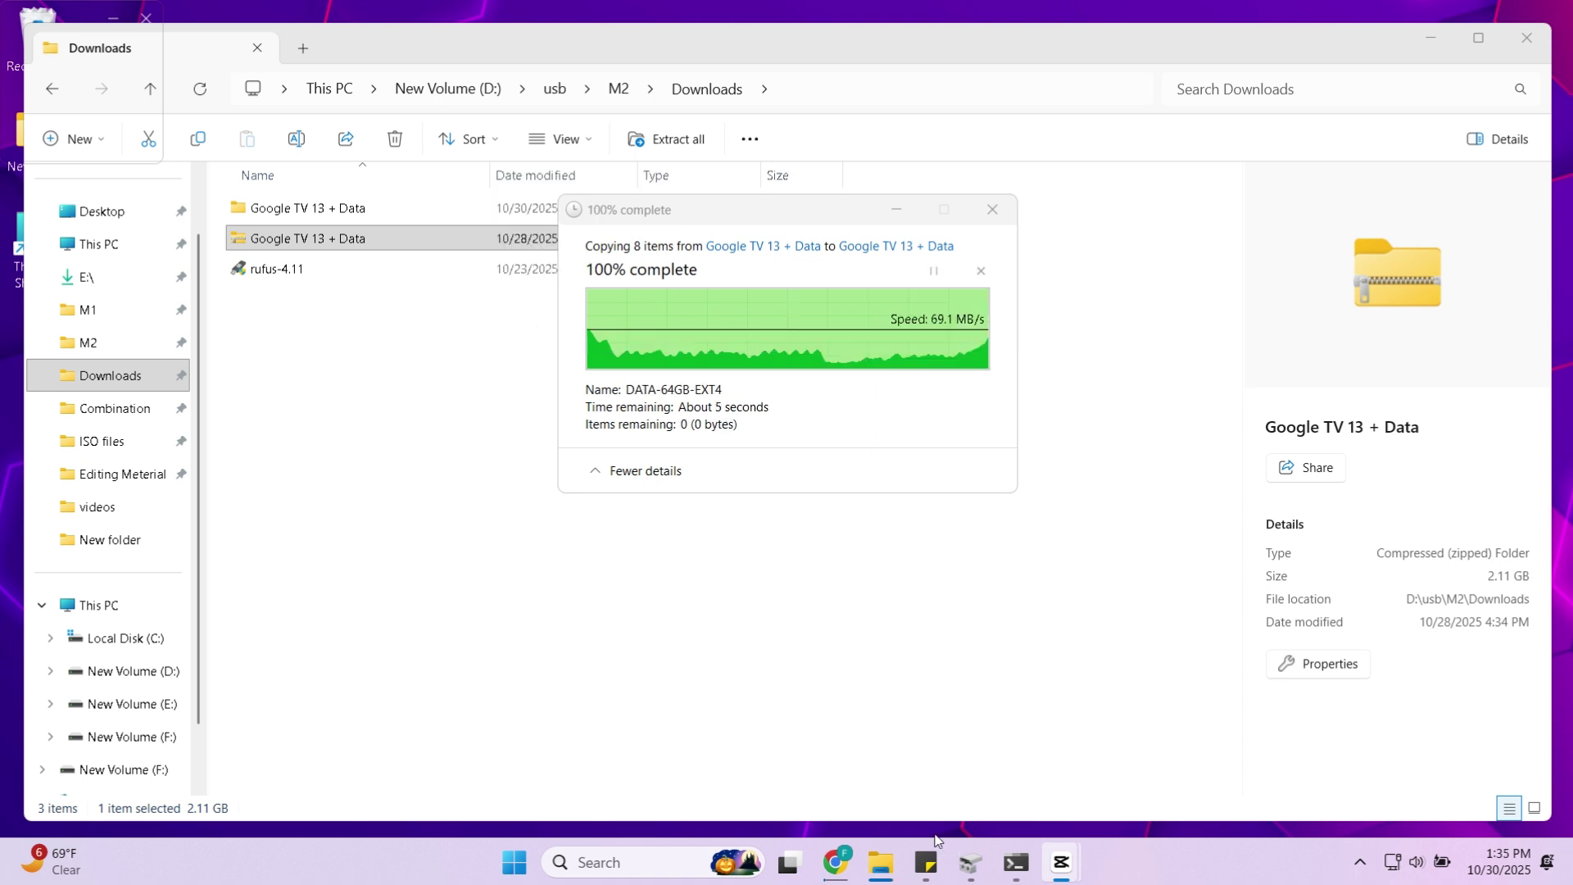
Examine the contents of the nested folder inside the extracted Google TV 13 + Data folder and return to Downloads
{"action": "double_click", "coordinate": [308, 207]}
{"action": "double_click", "coordinate": [309, 207]}
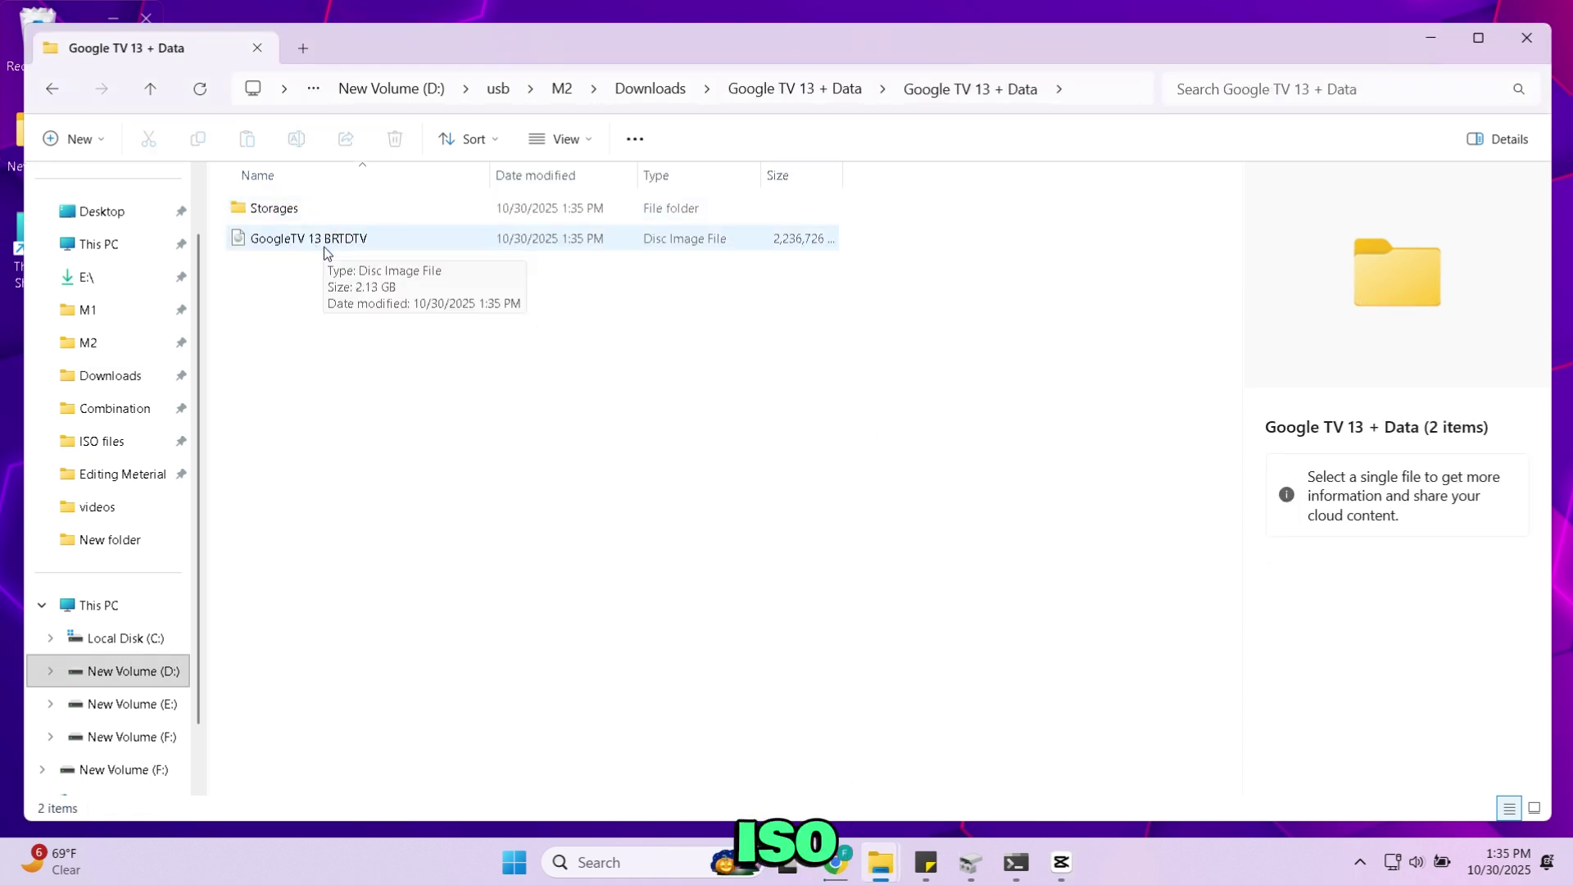
{"action": "left_click", "coordinate": [315, 213]}
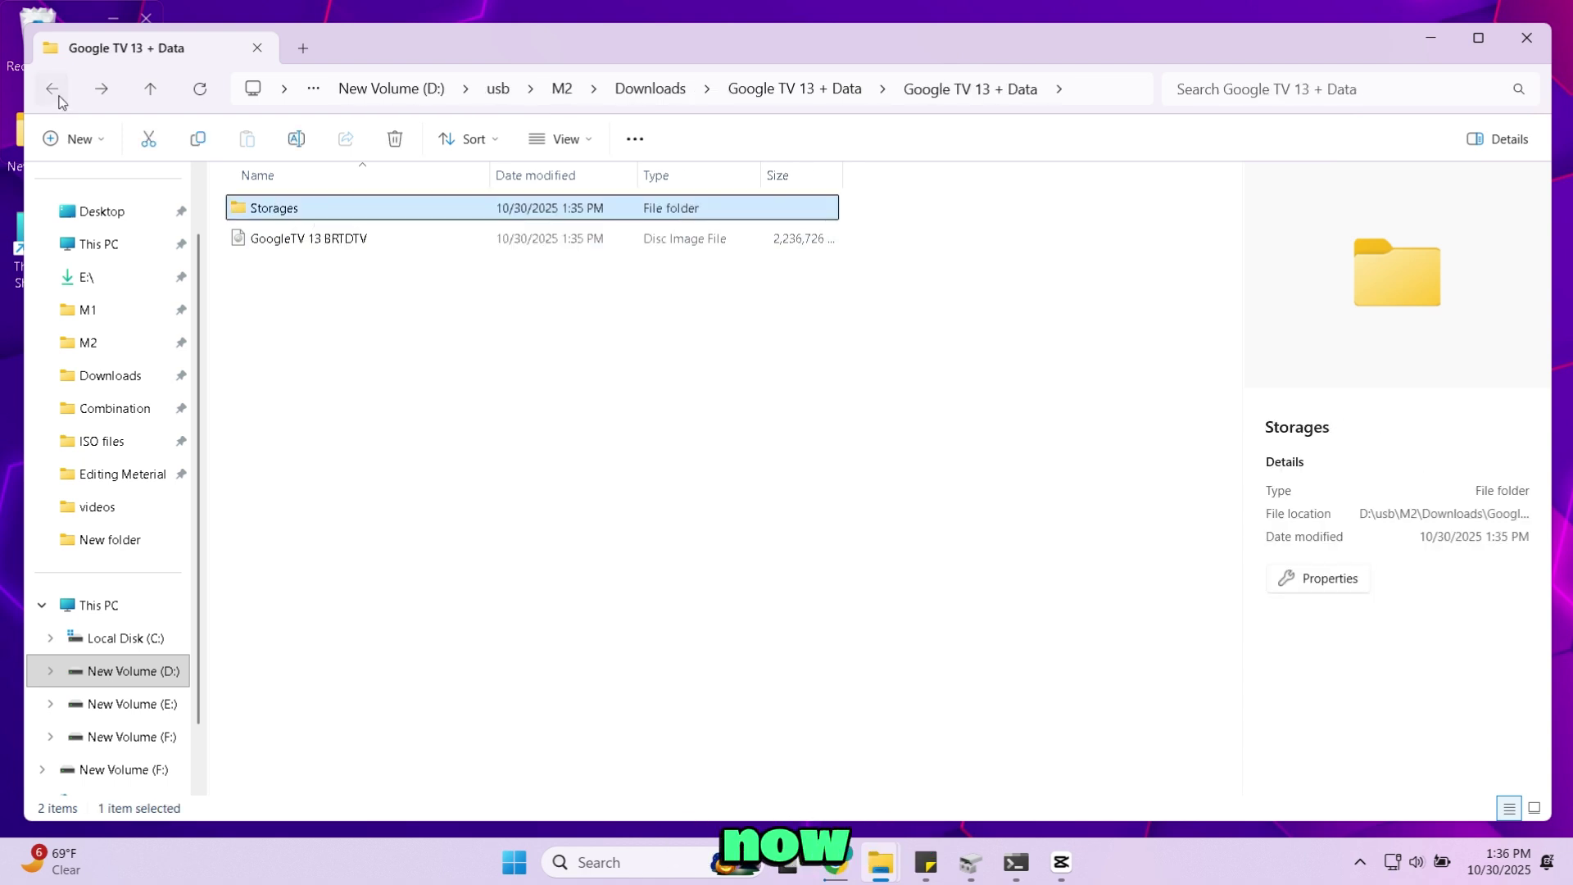
{"action": "left_click", "coordinate": [56, 93]}
{"action": "left_click", "coordinate": [52, 90]}
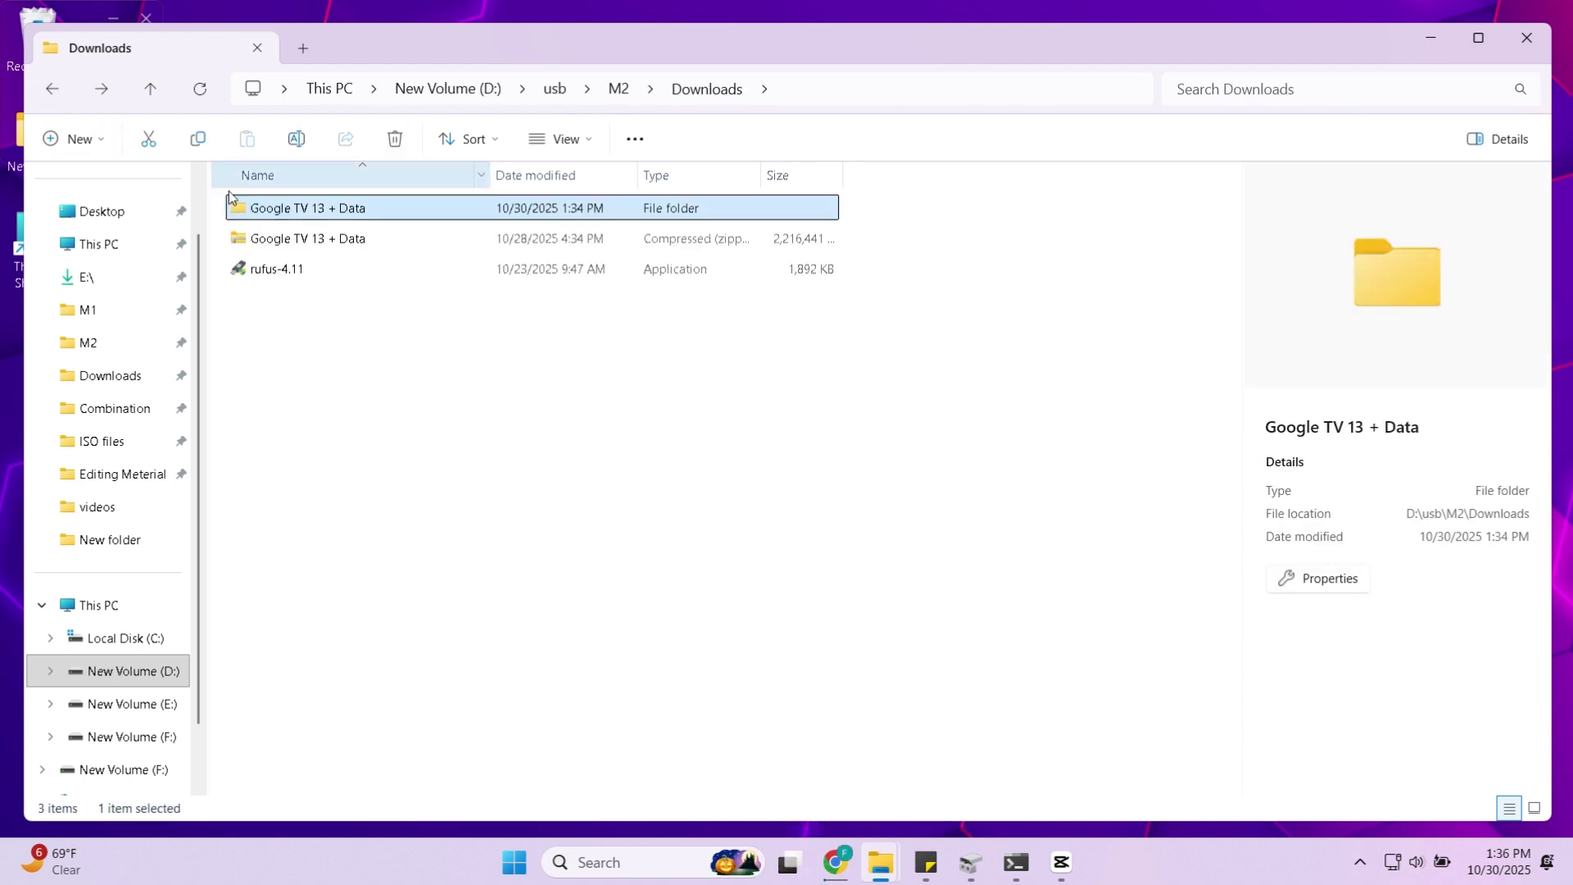
Launch rufus-4.11 from the Downloads folder and allow it to make changes to the device
{"action": "left_click", "coordinate": [244, 273]}
{"action": "right_click", "coordinate": [276, 266]}
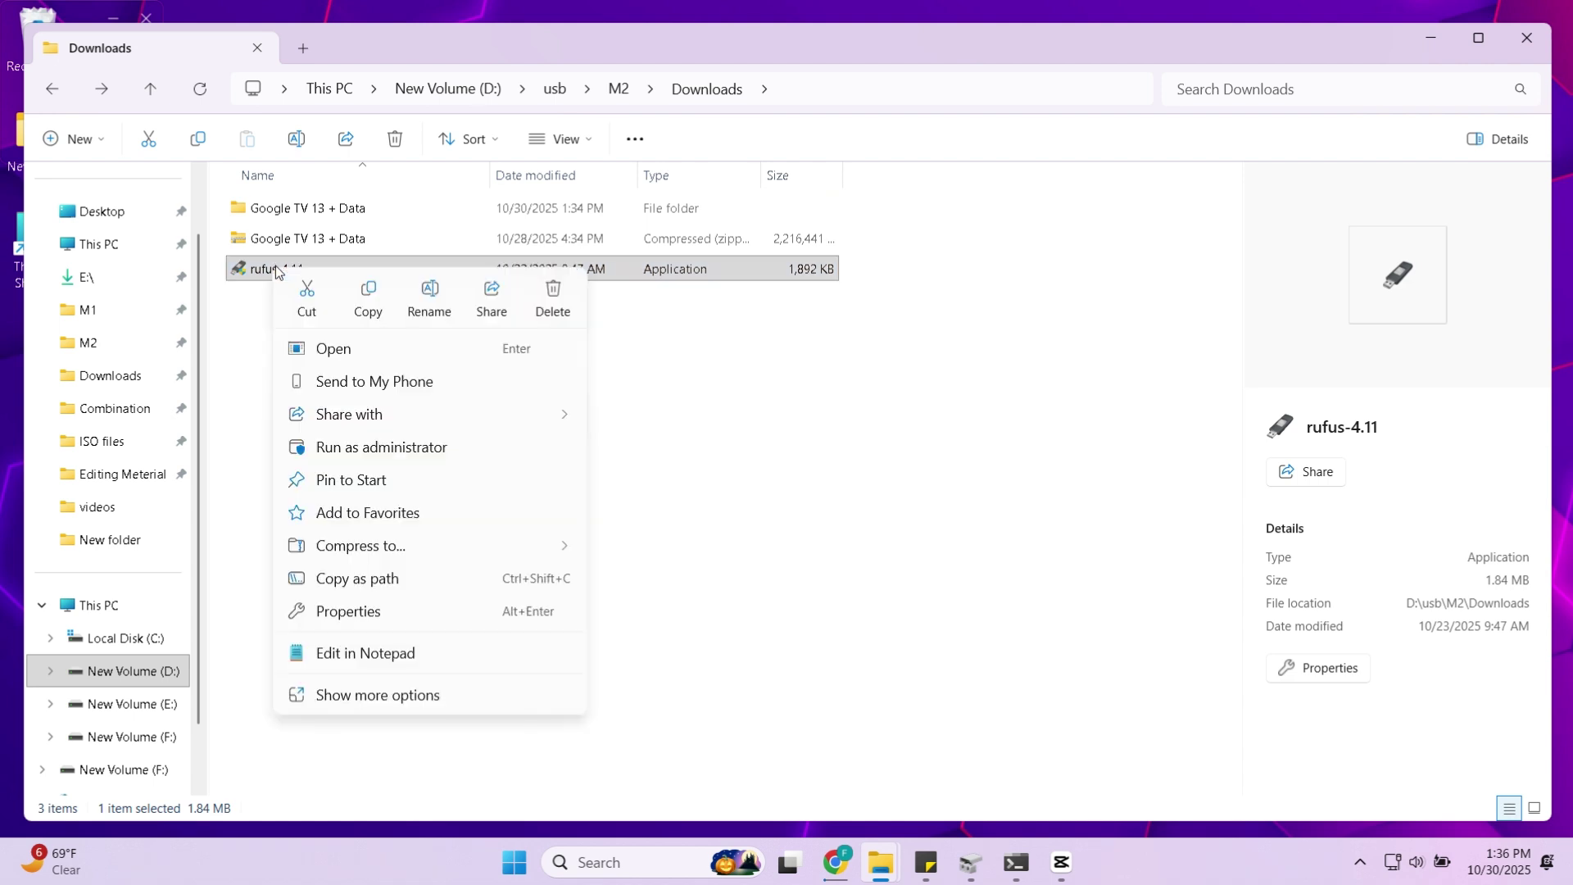
{"action": "left_click", "coordinate": [421, 350]}
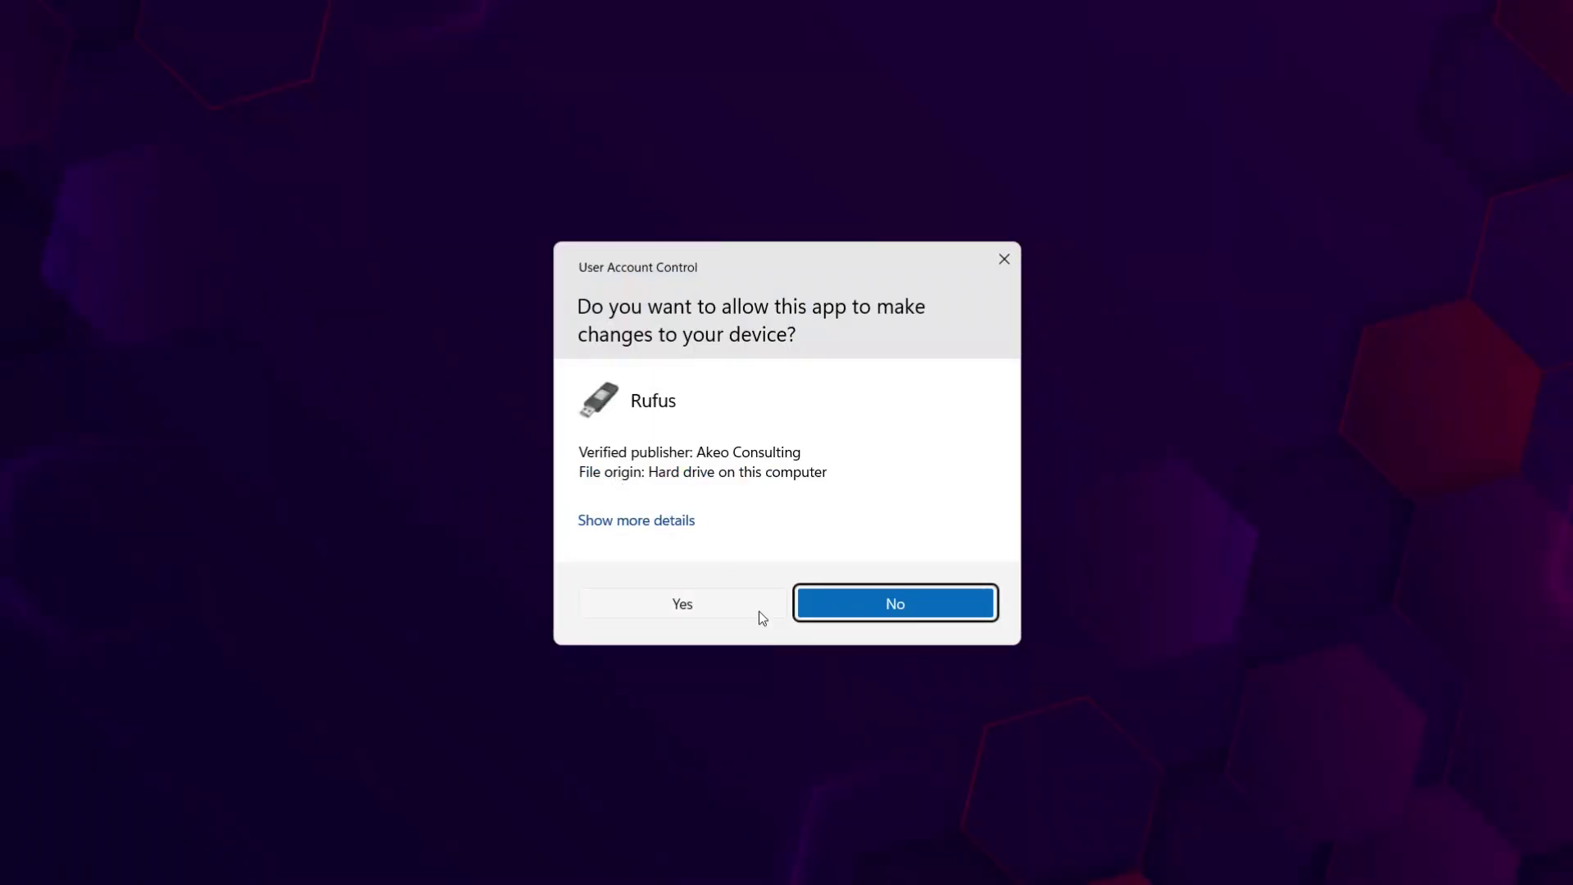
{"action": "left_click", "coordinate": [759, 613]}
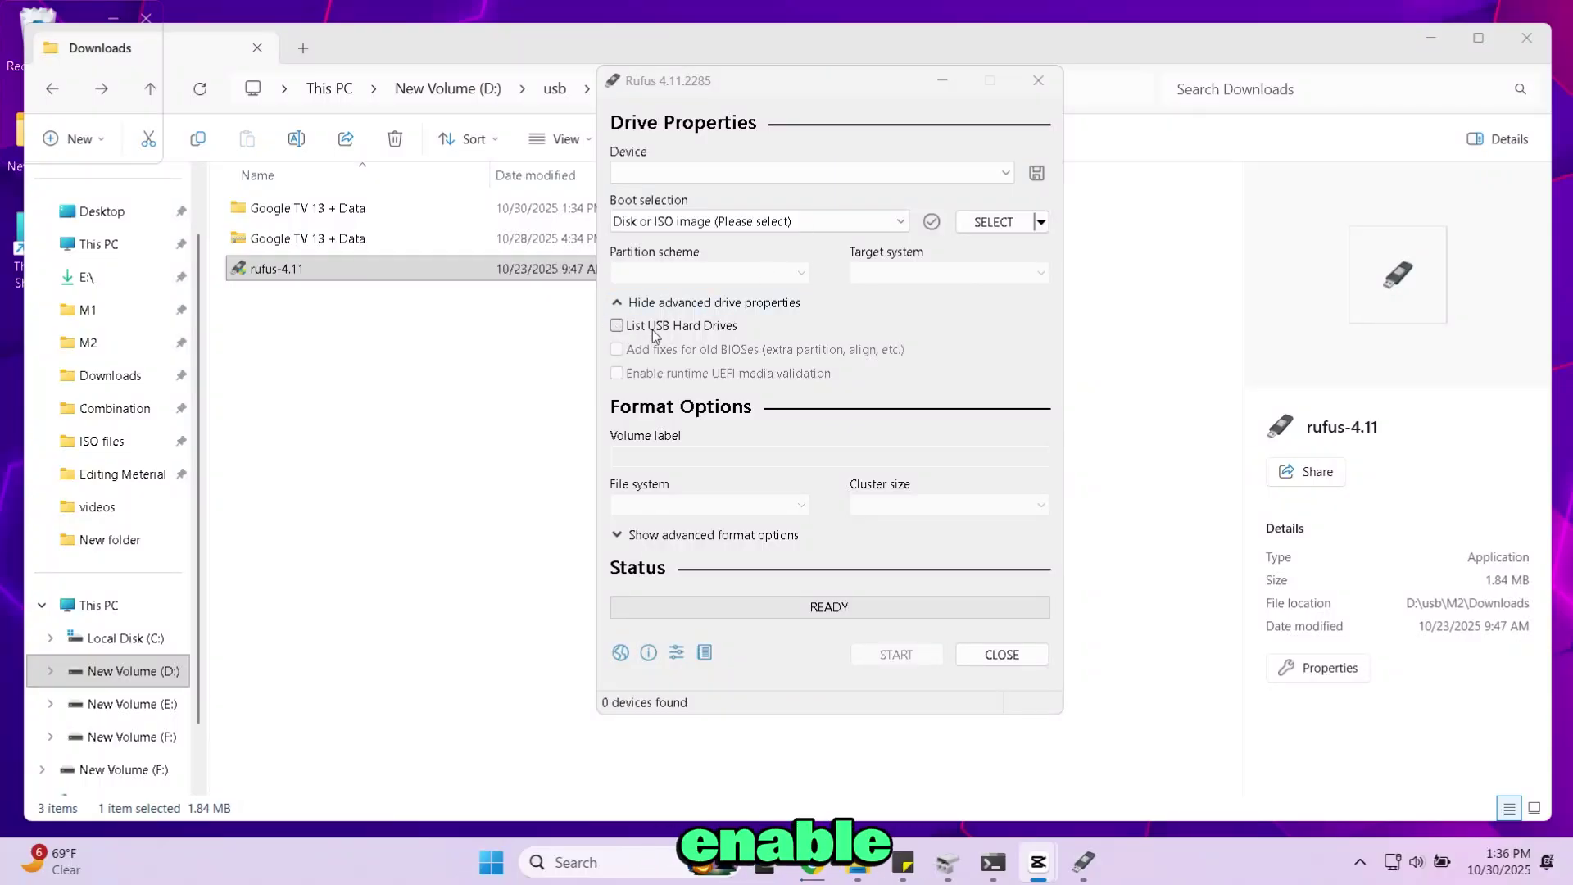
Enable listing of USB hard drives and choose New Volume (F:) [512 GB] as the device
{"action": "left_click", "coordinate": [643, 328]}
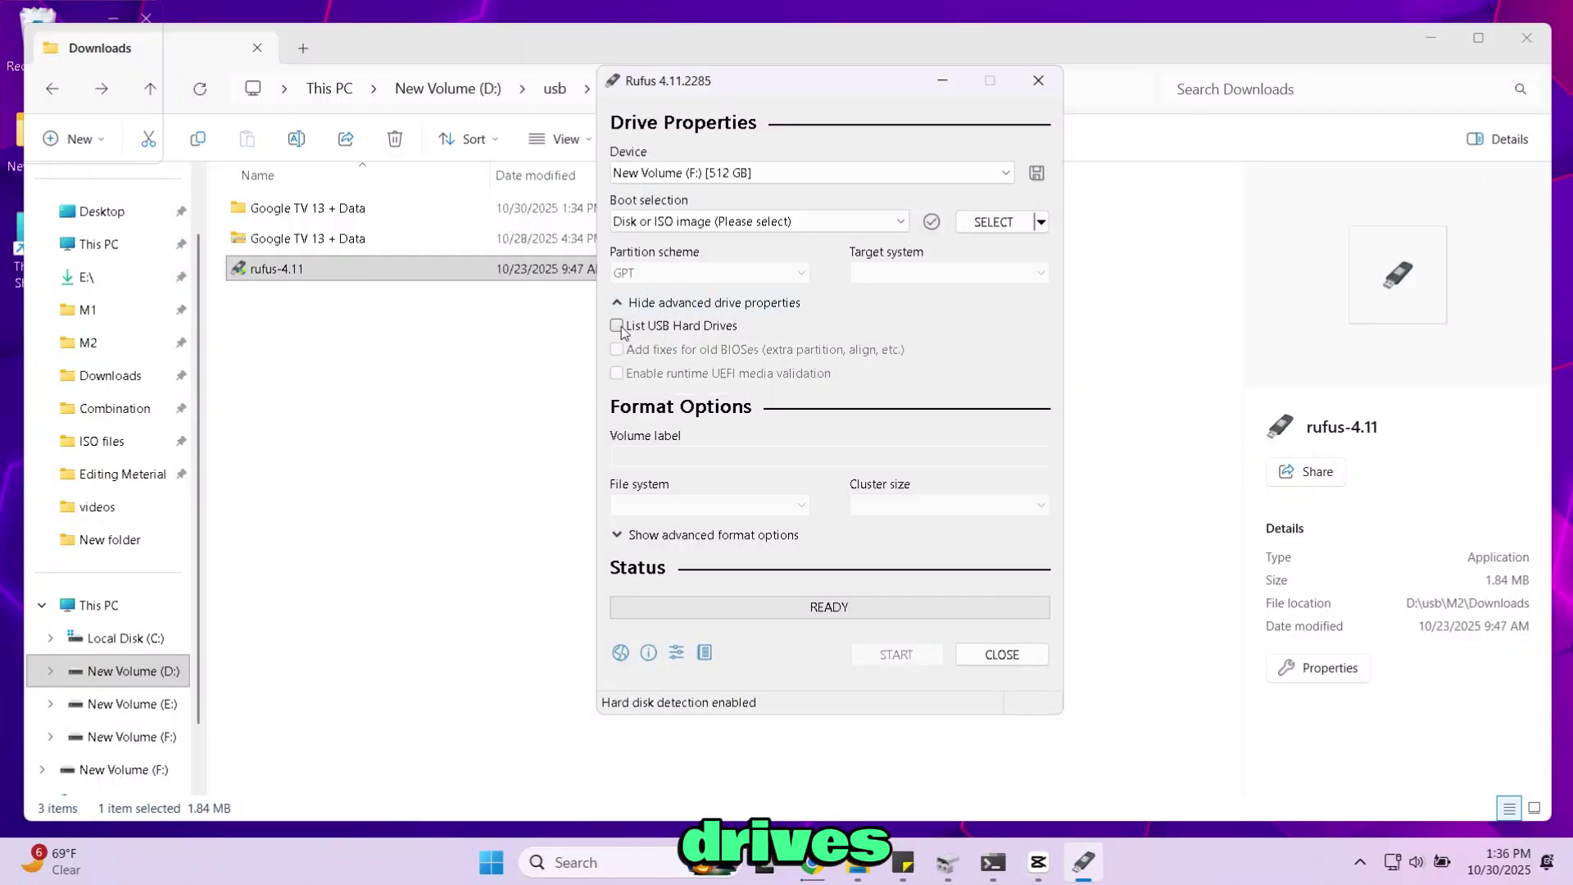
{"action": "left_click", "coordinate": [795, 172]}
{"action": "left_click", "coordinate": [797, 171]}
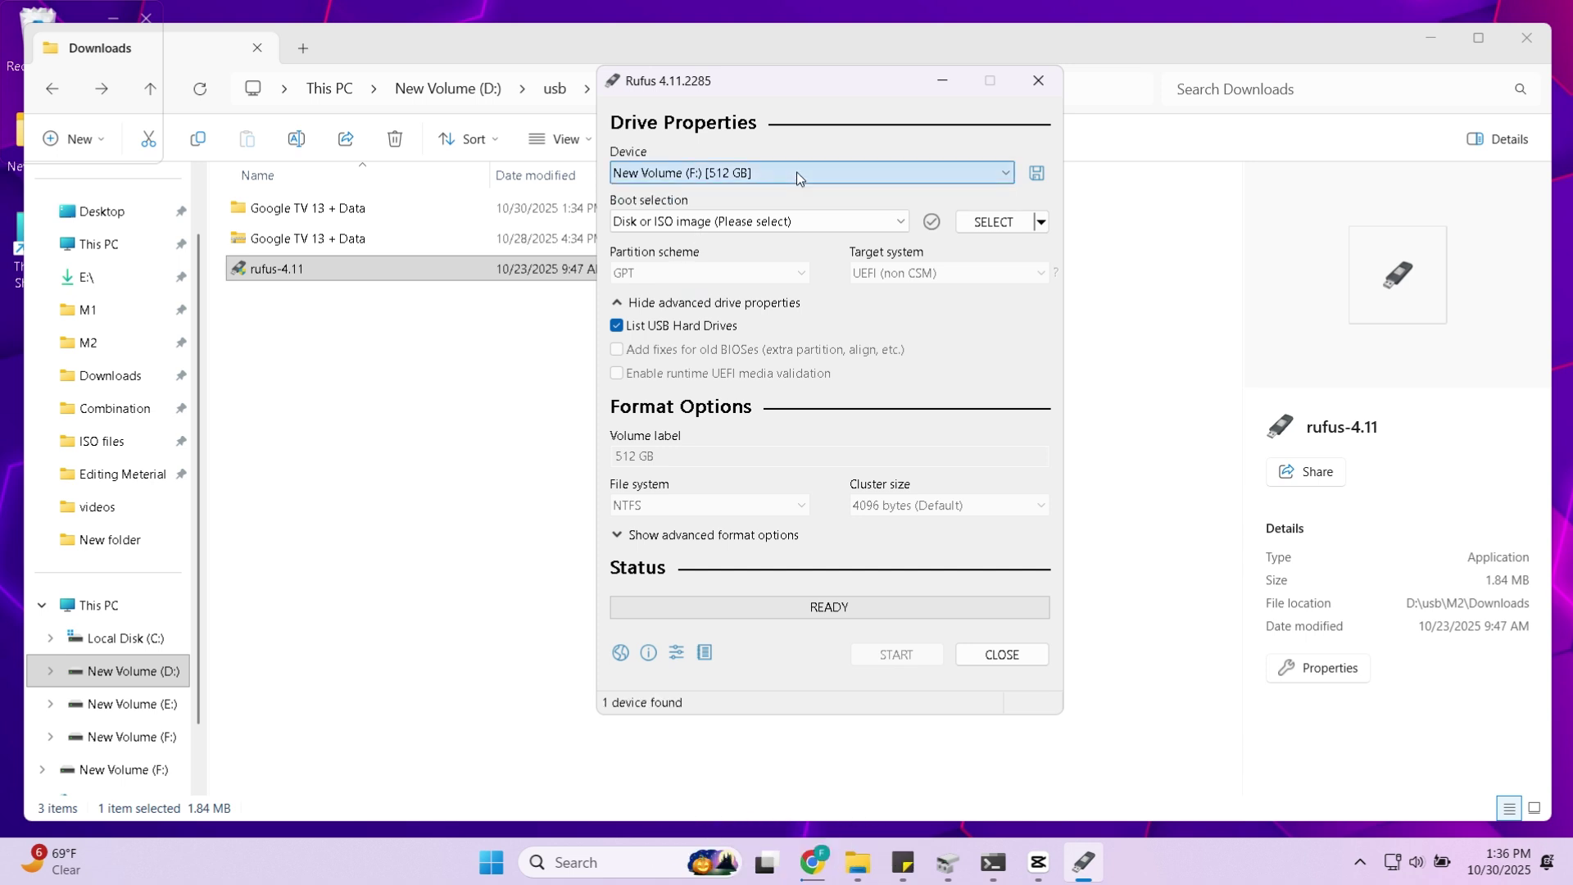
Load the GoogleTV 13 BRTDTV disc image from the extracted Google TV 13 + Data folder in Downloads as the boot selection
{"action": "left_click", "coordinate": [1000, 223]}
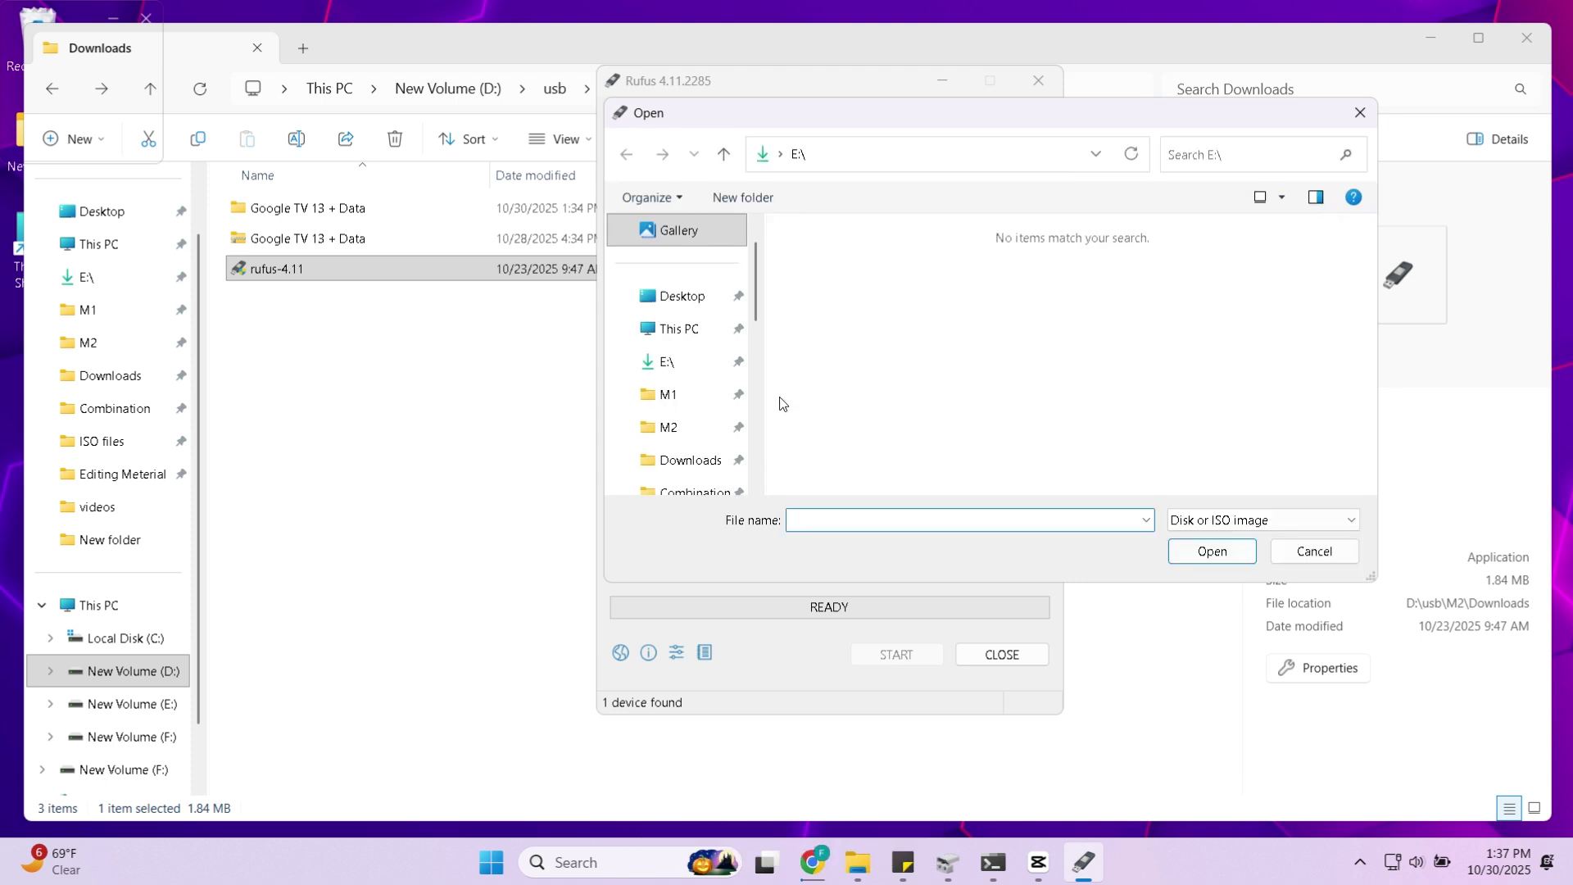
{"action": "left_click", "coordinate": [704, 464]}
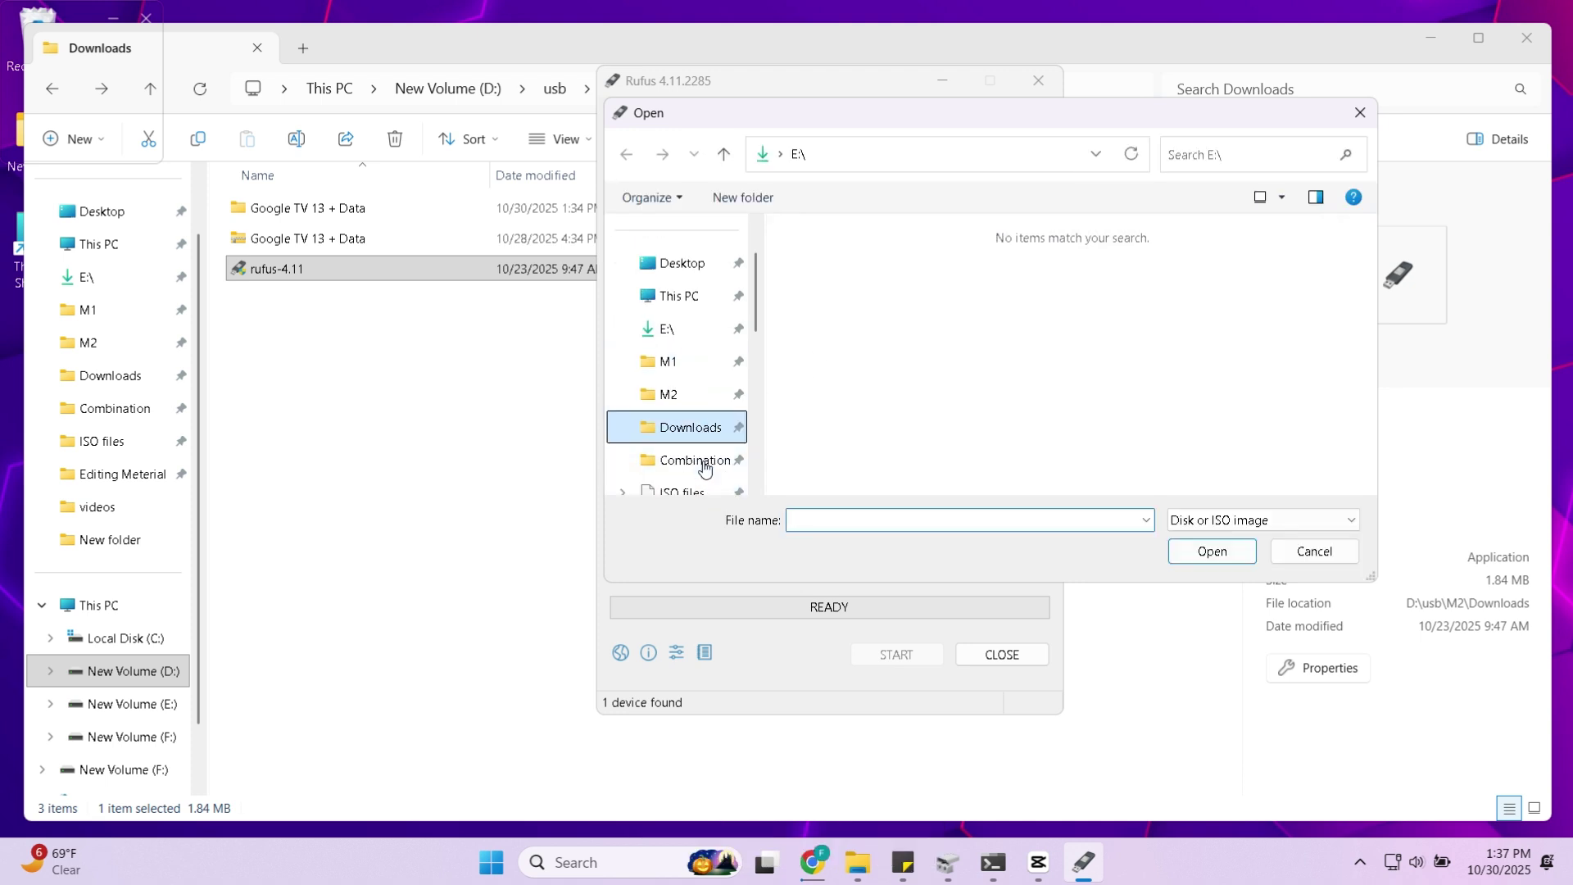
{"action": "left_click", "coordinate": [911, 270]}
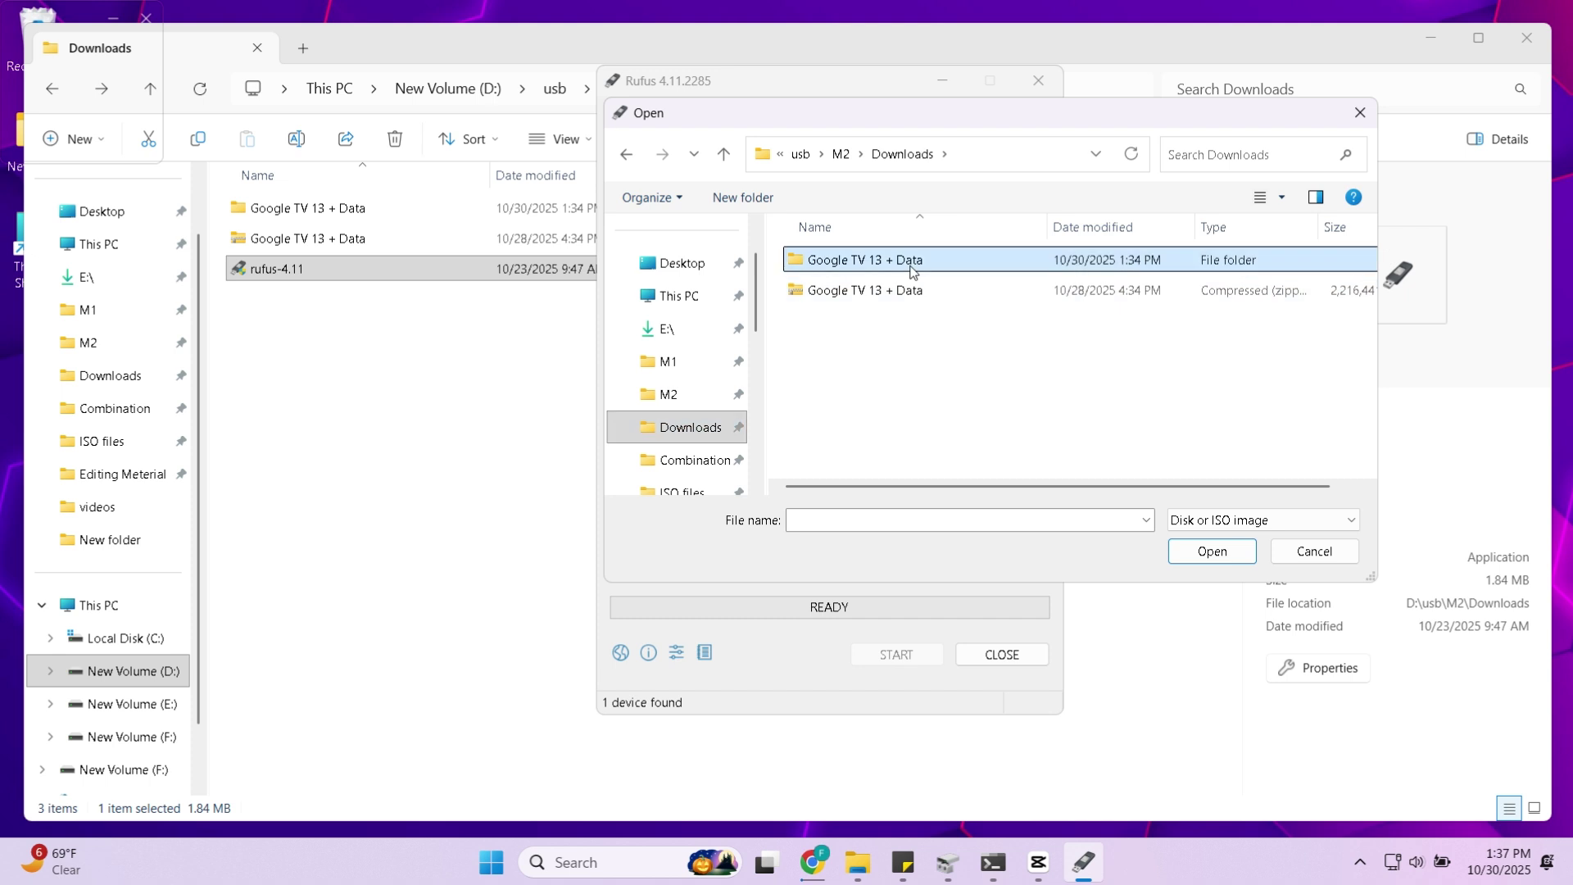
{"action": "double_click", "coordinate": [909, 269]}
{"action": "double_click", "coordinate": [907, 266]}
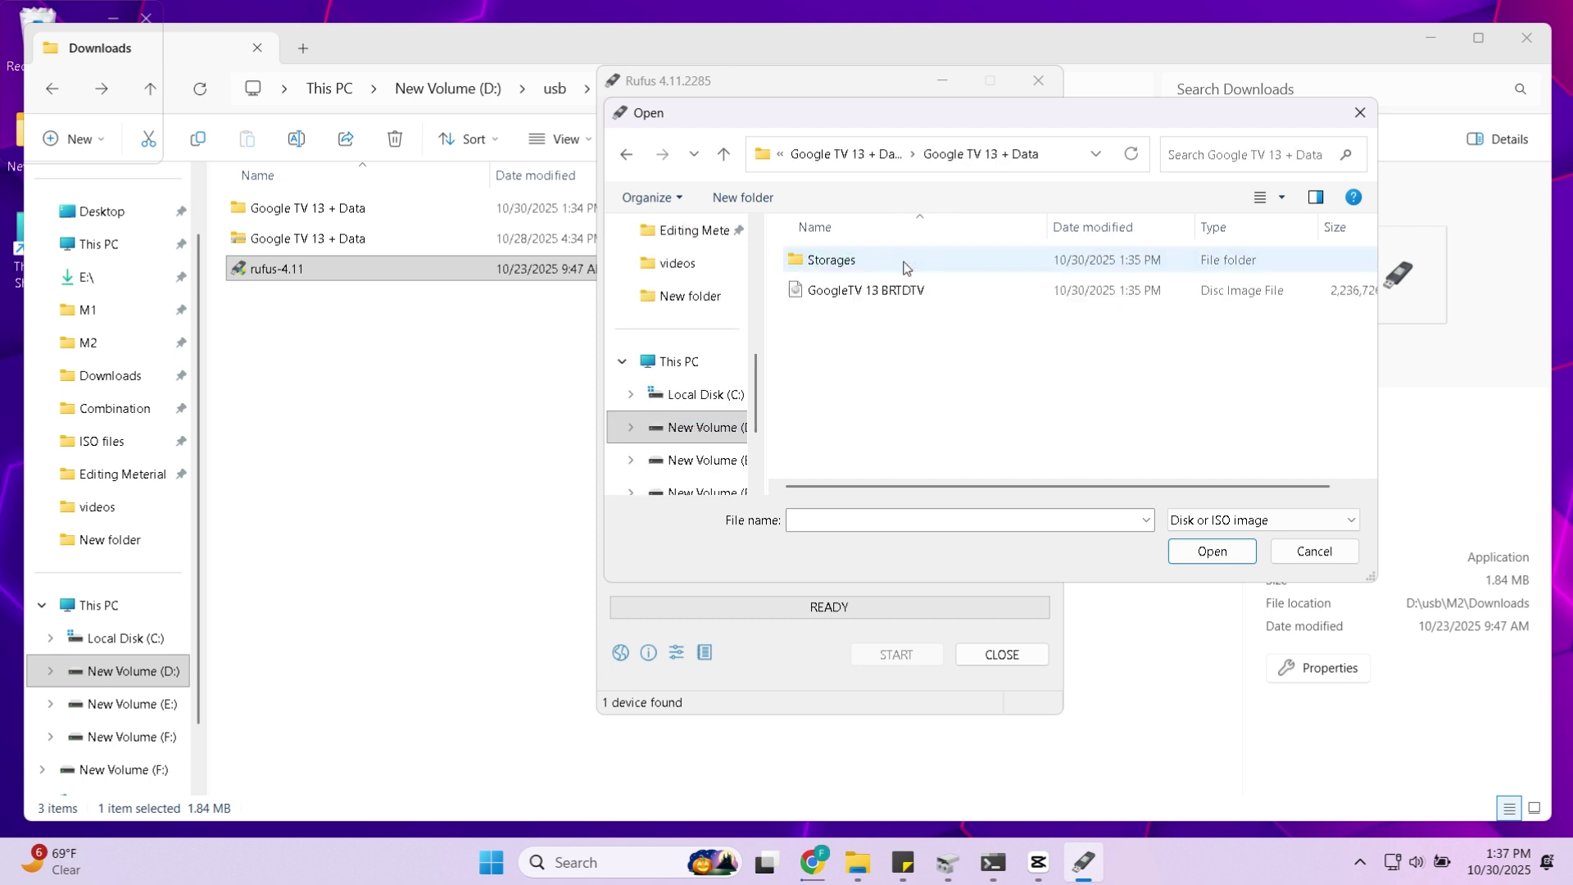
{"action": "left_click", "coordinate": [884, 288]}
{"action": "left_click", "coordinate": [1190, 550]}
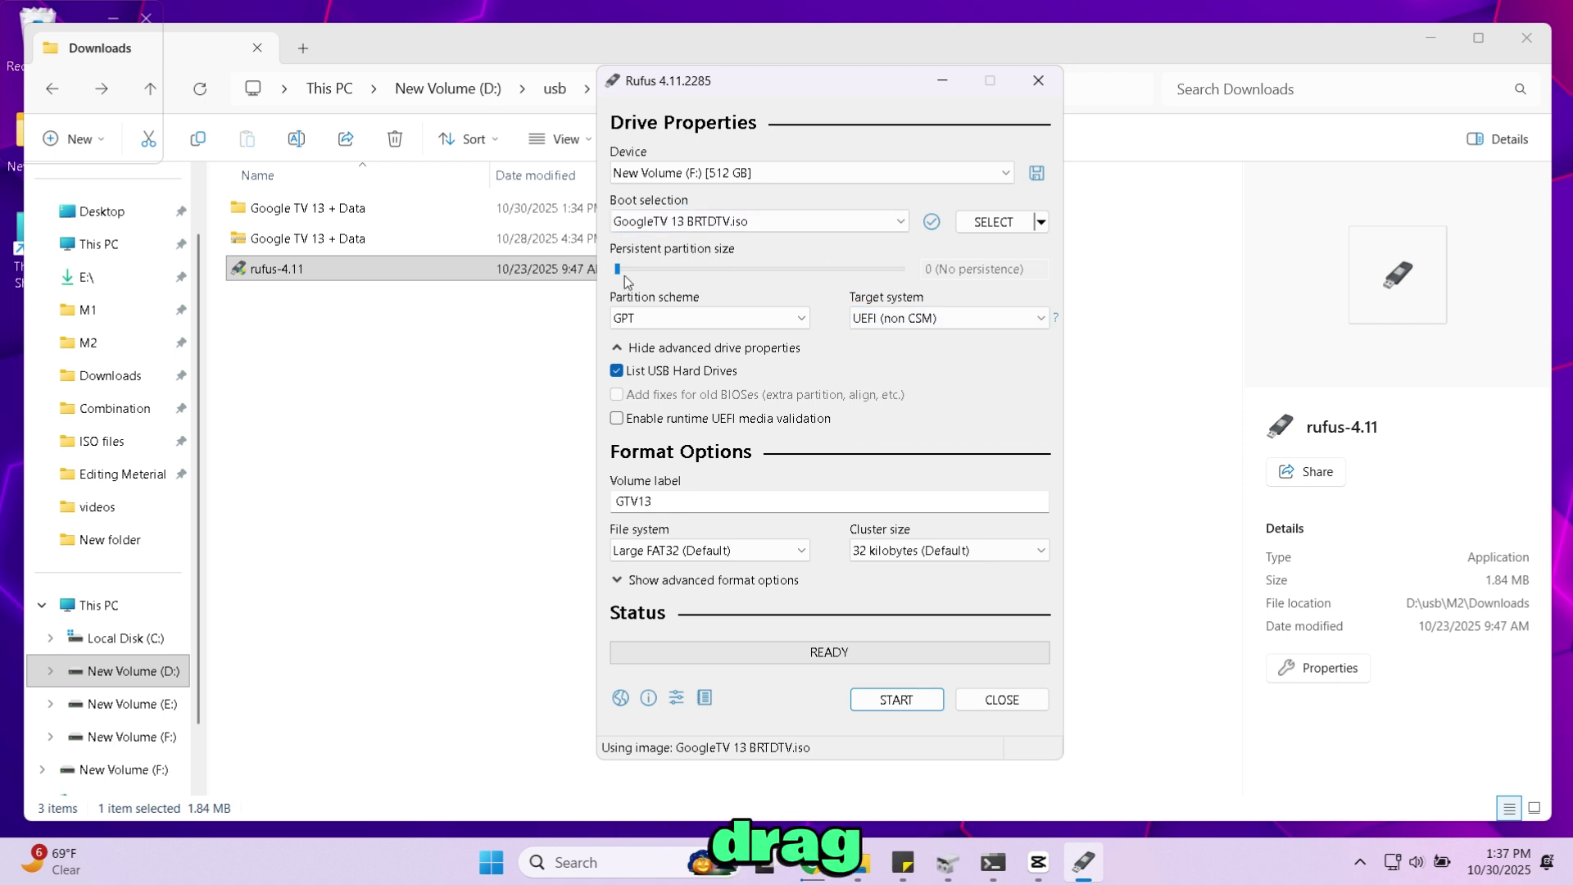
Set the persistent partition size to 460 GB and the partition scheme to GPT
{"action": "left_click_drag", "start_coordinate": [623, 273], "coordinate": [875, 277]}
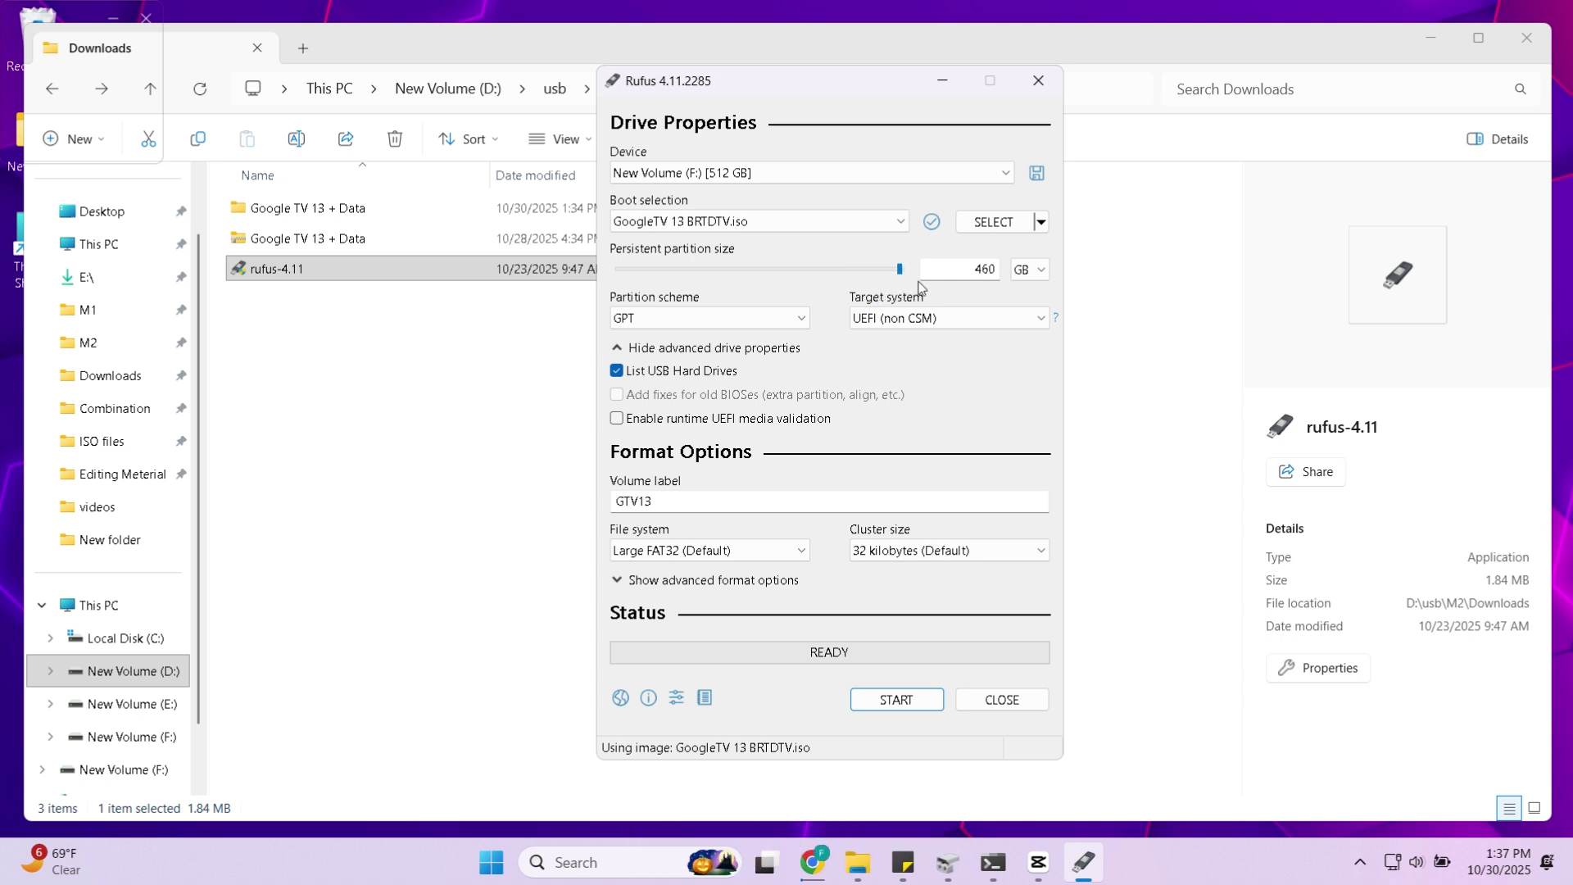
{"action": "left_click", "coordinate": [716, 316]}
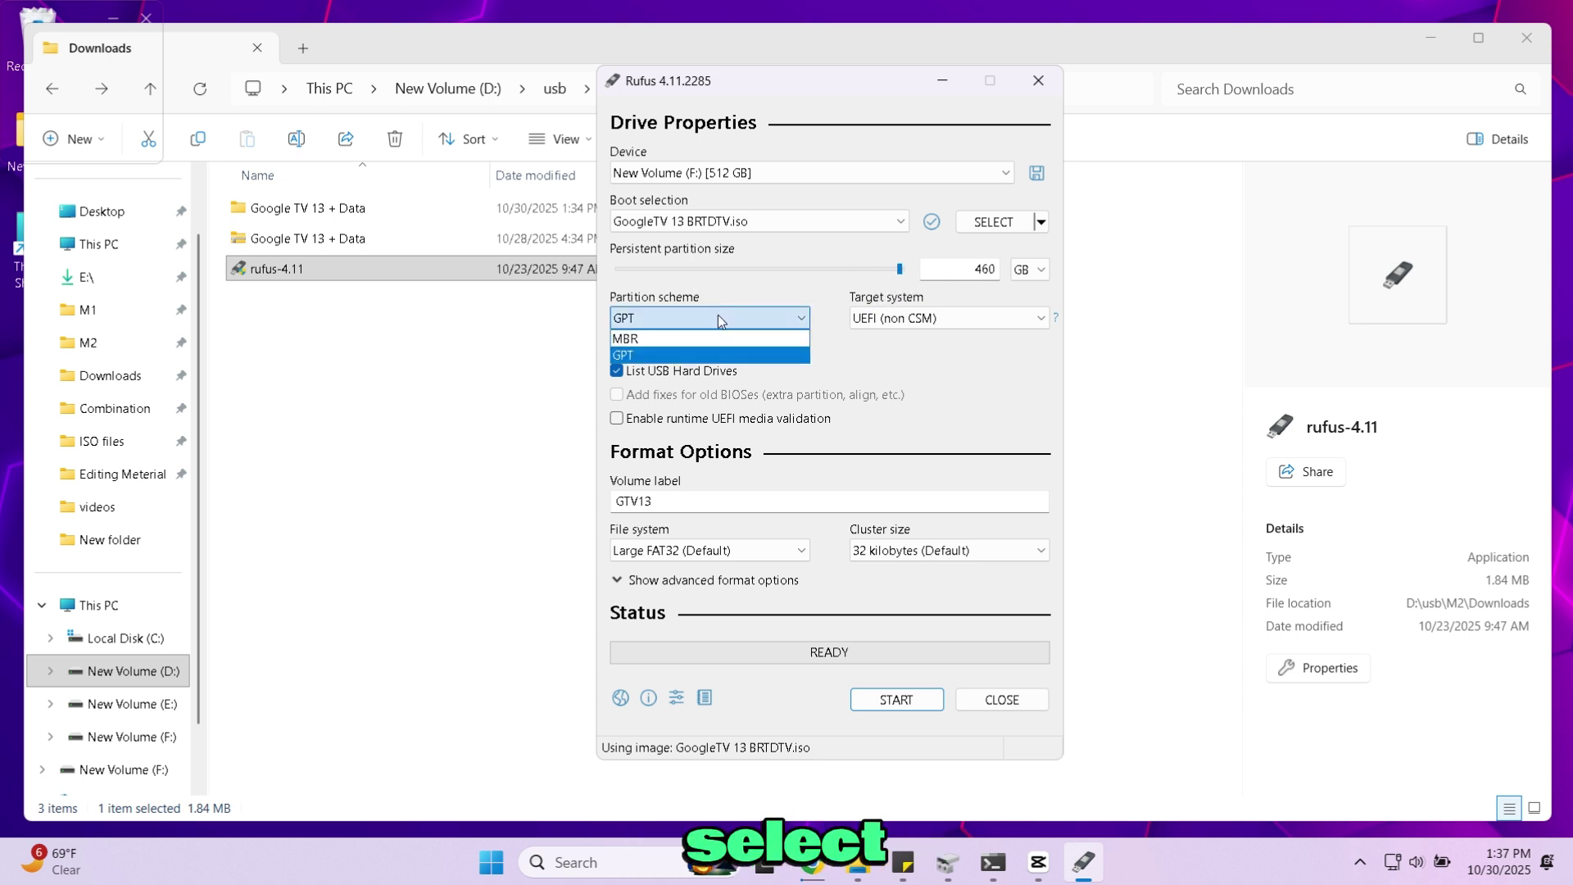
{"action": "left_click", "coordinate": [705, 353]}
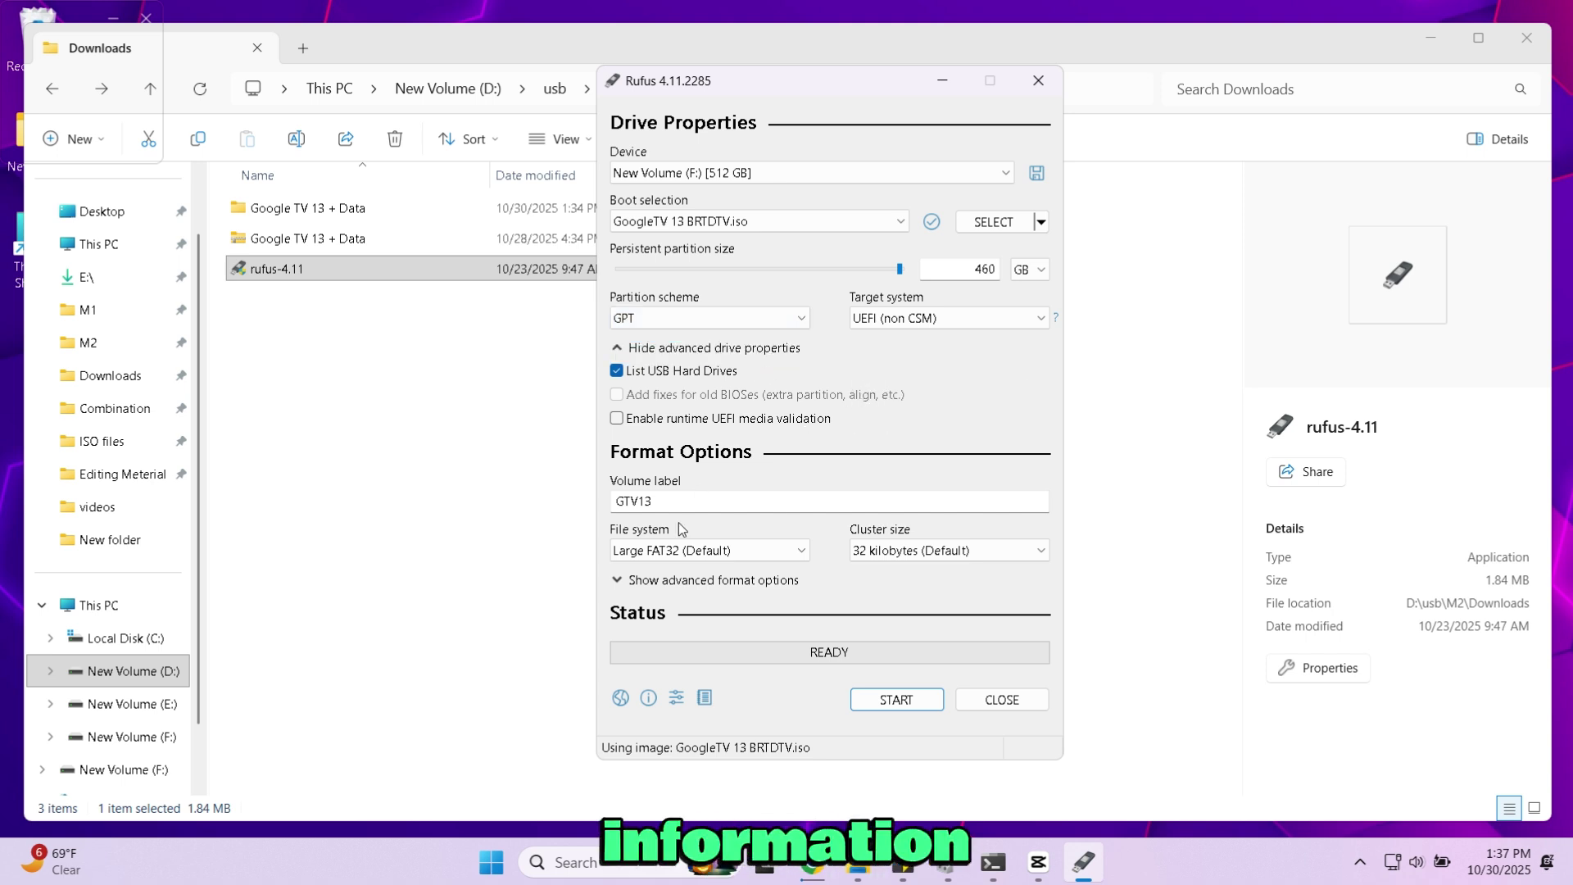
Check the computer's BIOS mode in System Information, and close that window
{"action": "left_click", "coordinate": [578, 864]}
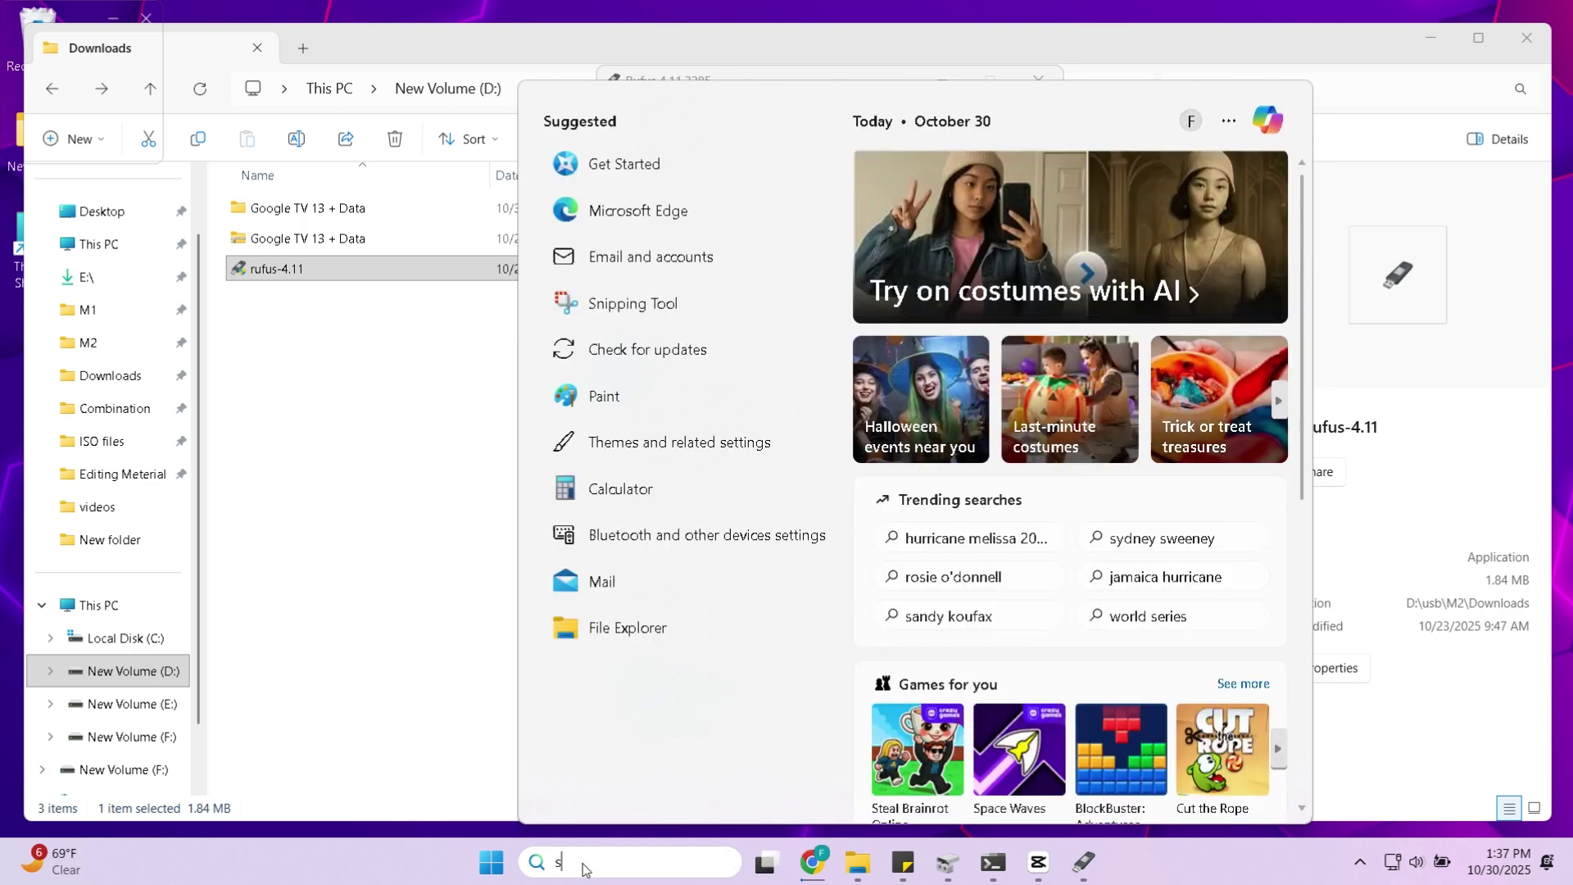
{"action": "type", "text": "sys"}
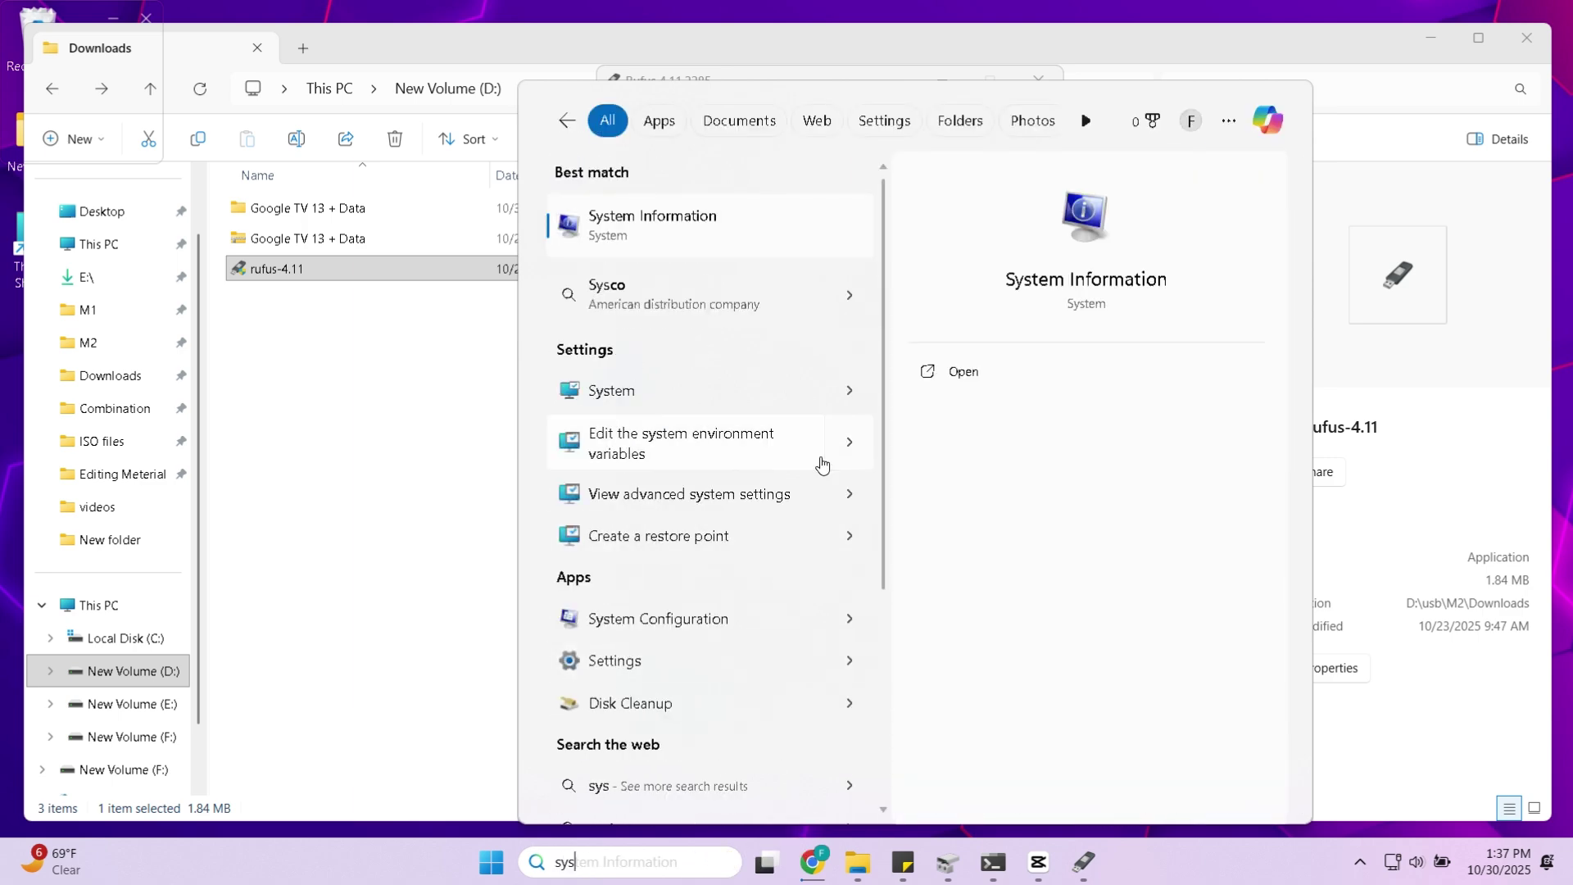
{"action": "left_click", "coordinate": [1069, 287]}
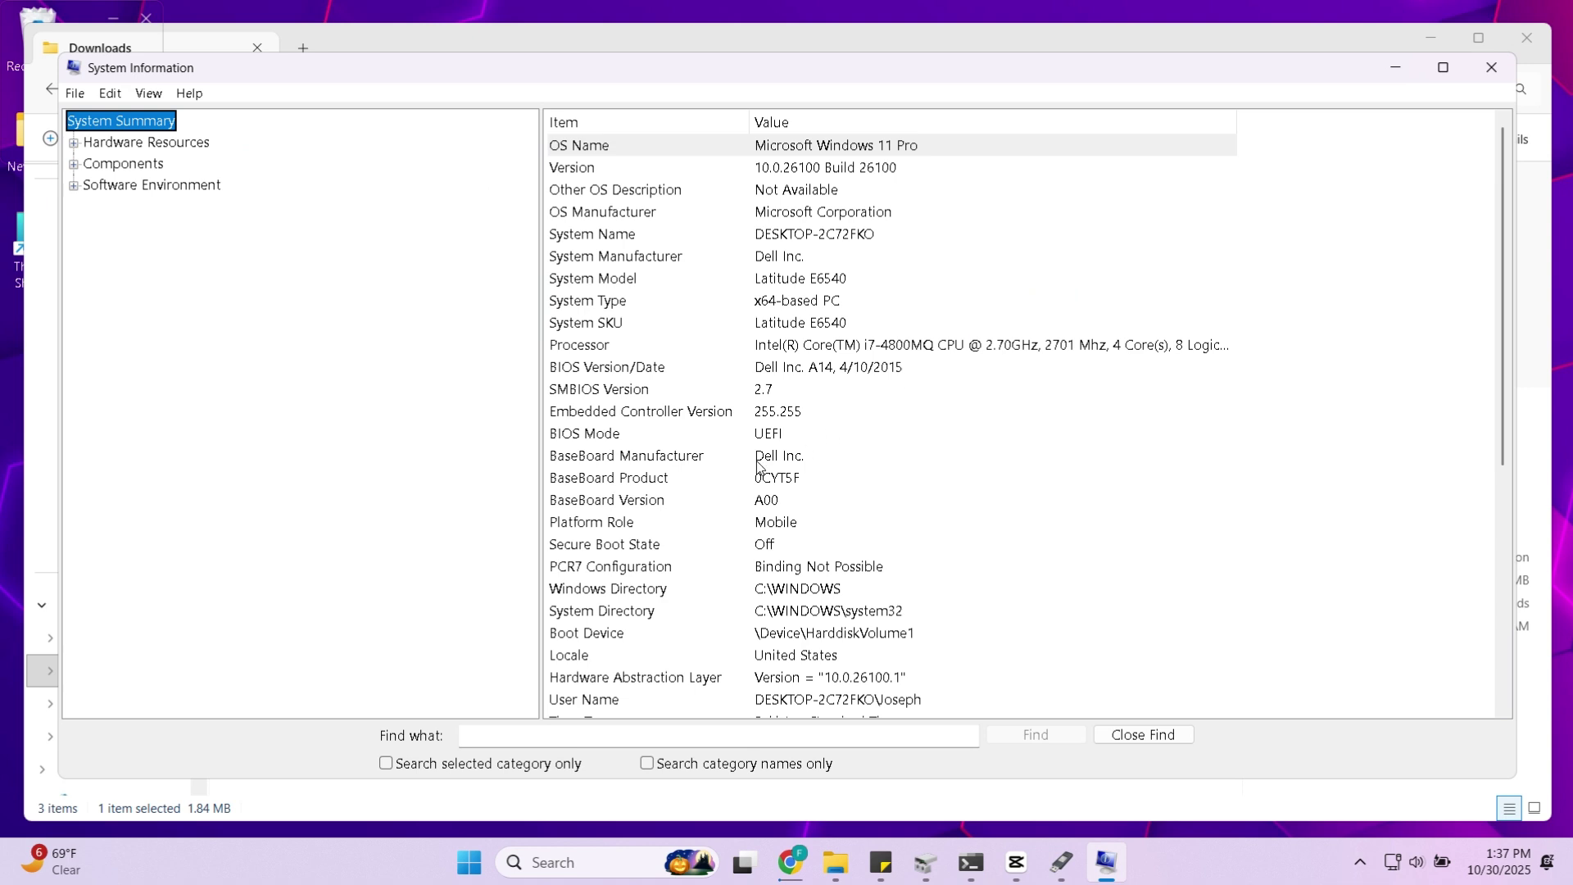
{"action": "left_click", "coordinate": [603, 432]}
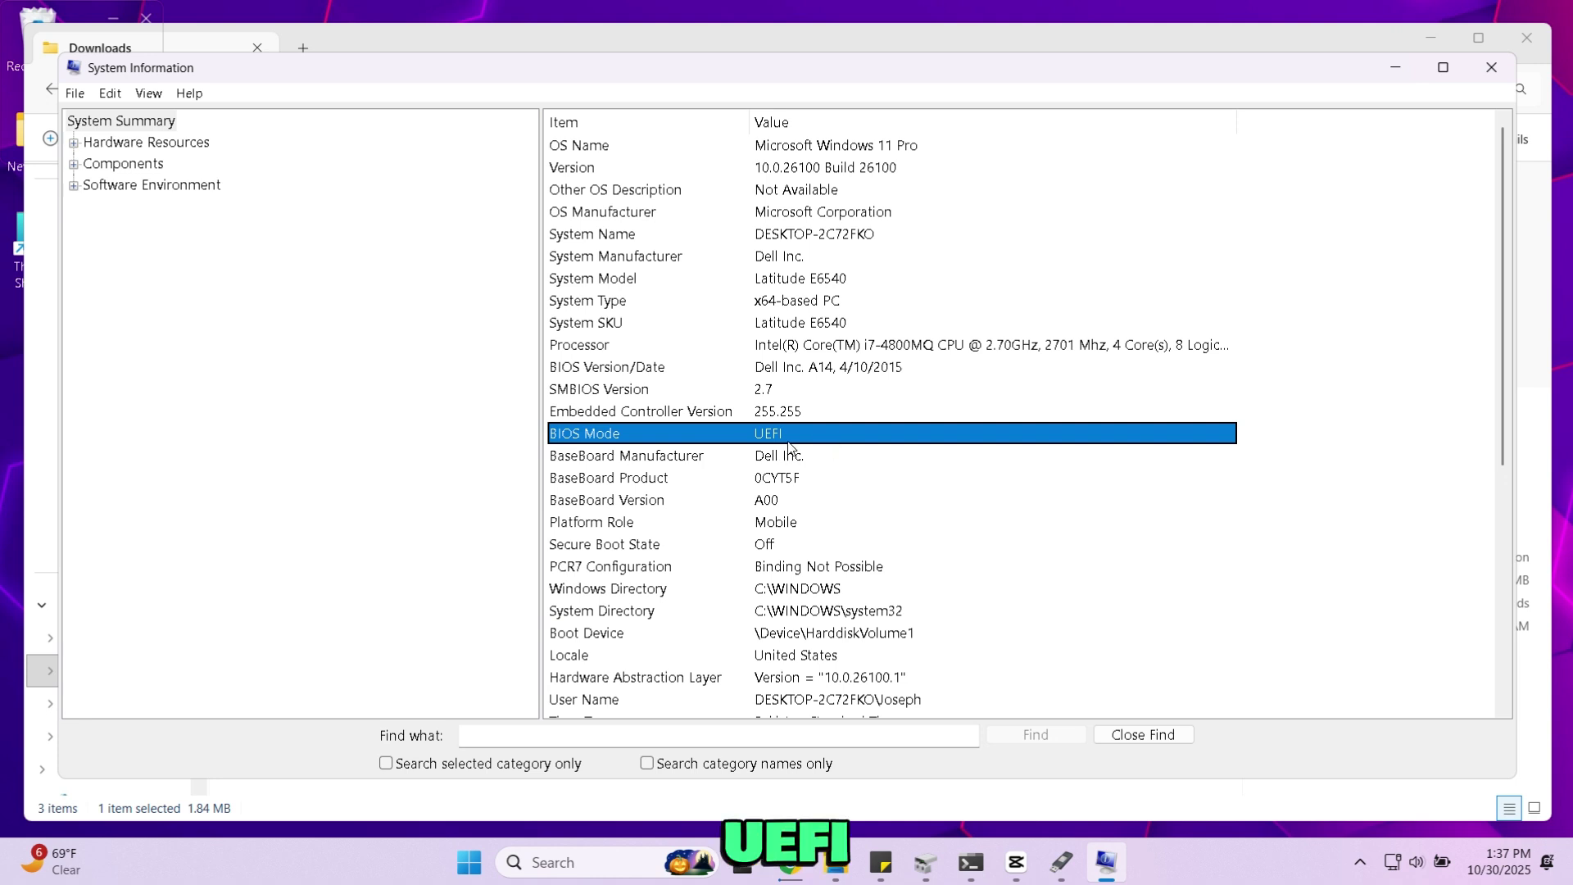
{"action": "left_click", "coordinate": [1492, 67]}
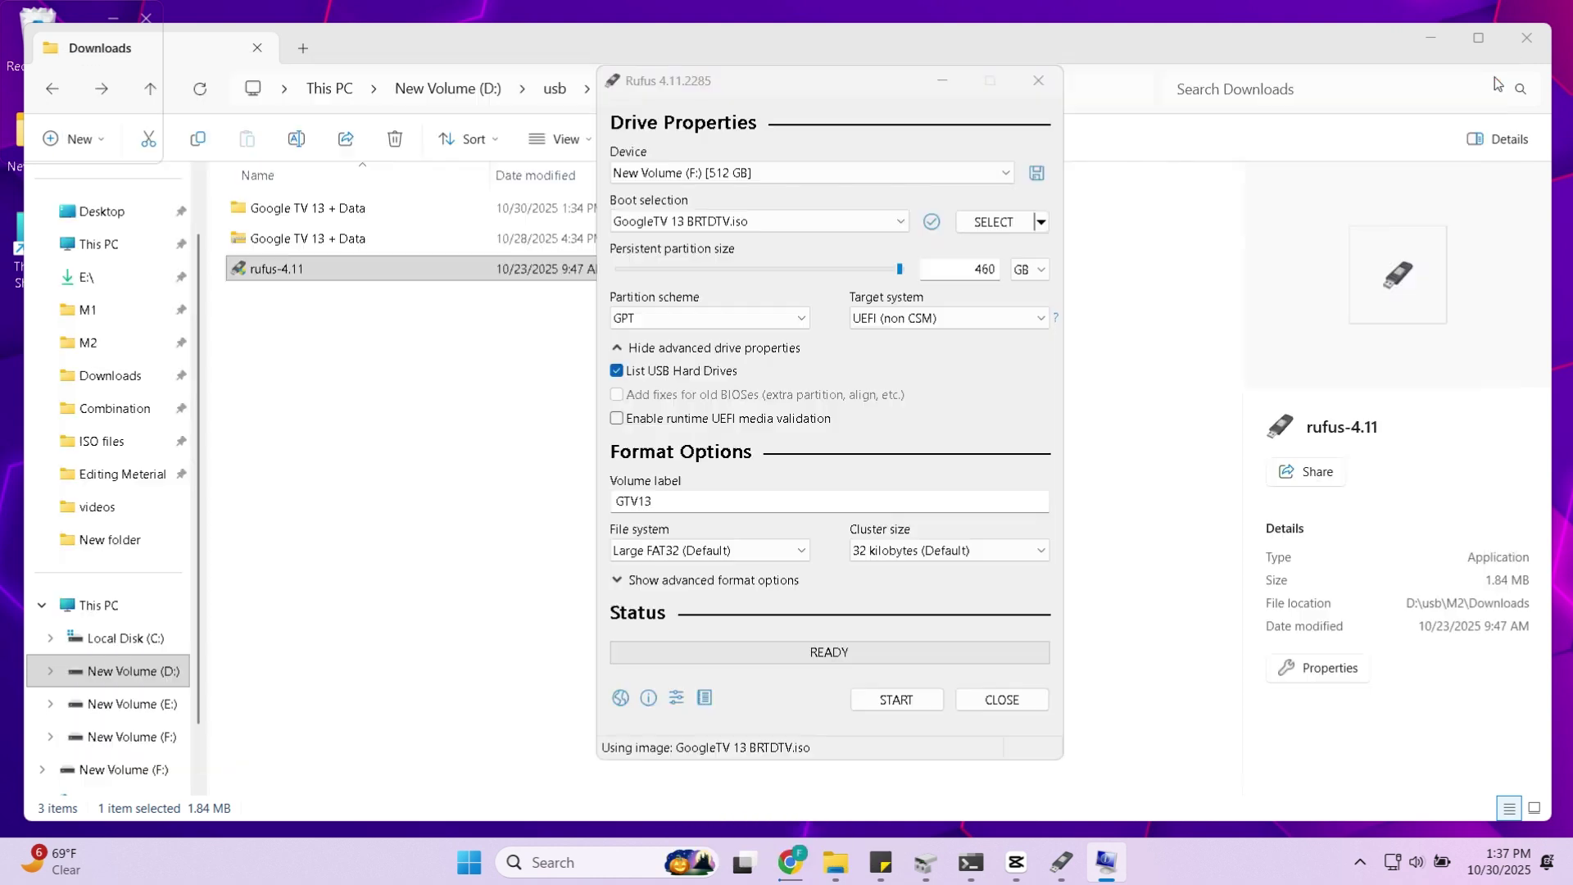
Keep the GPT partition scheme and start writing the image to New Volume (F:), accepting the revoked bootloader and data loss warnings
{"action": "left_click", "coordinate": [766, 317]}
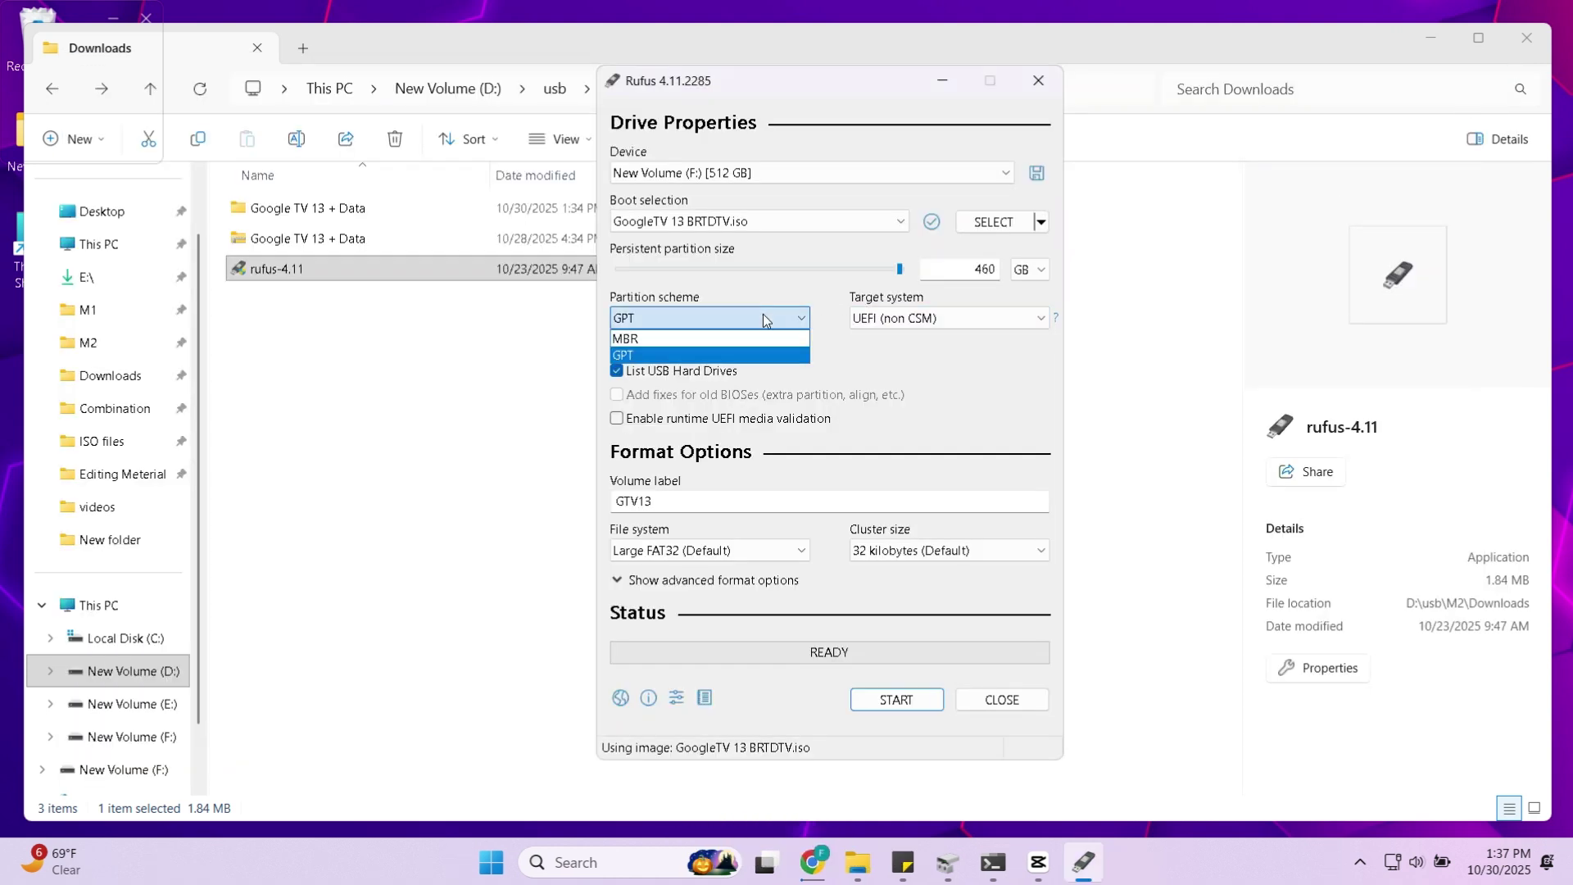
{"action": "left_click", "coordinate": [737, 359]}
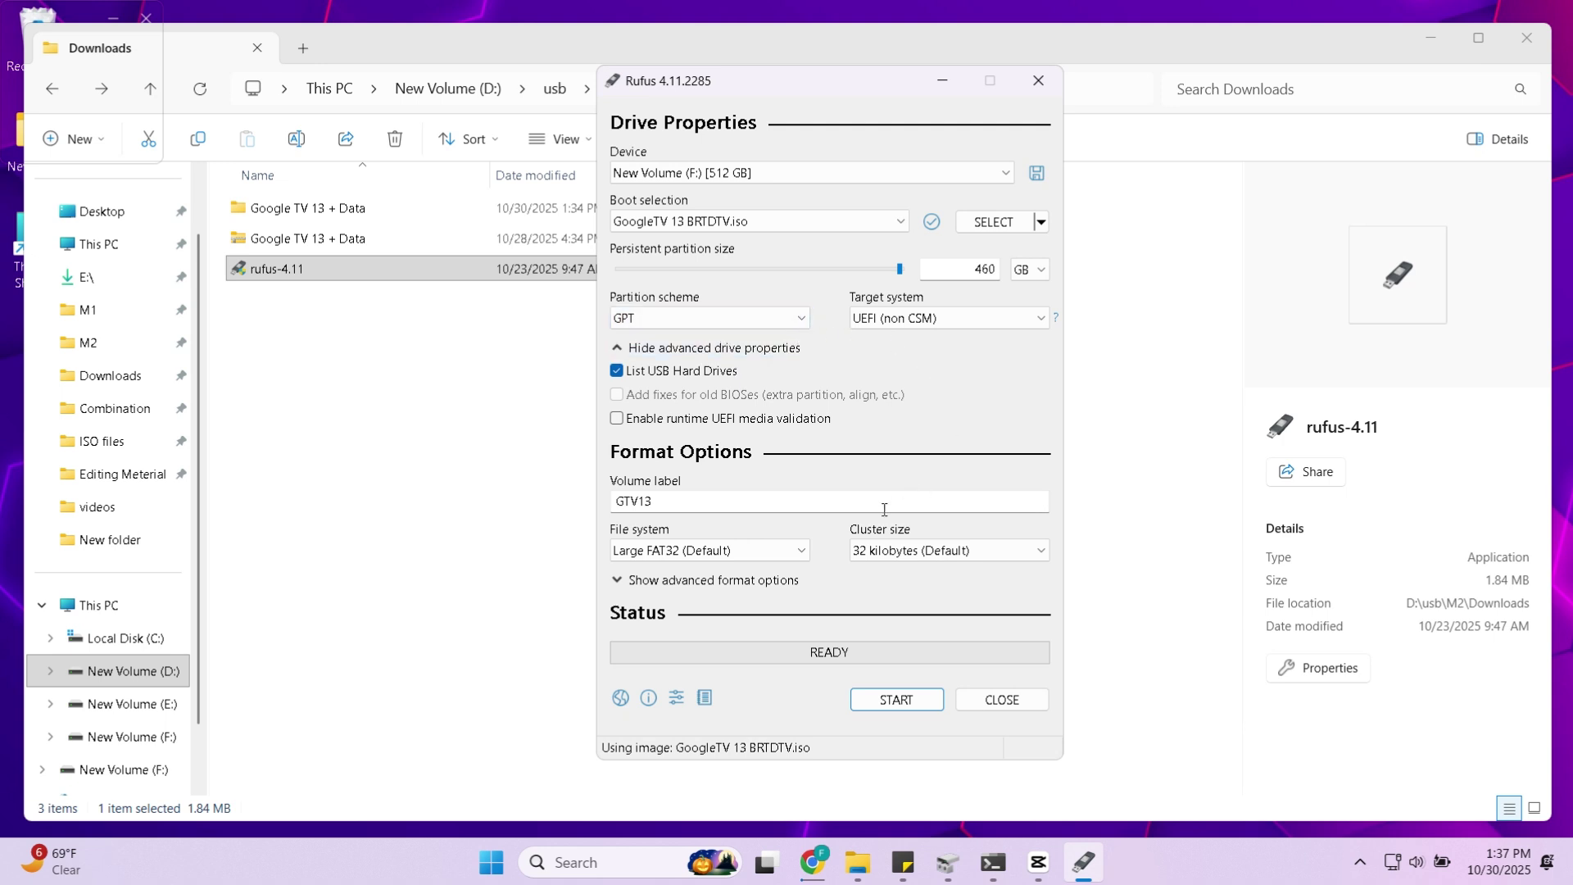
{"action": "left_click", "coordinate": [909, 706]}
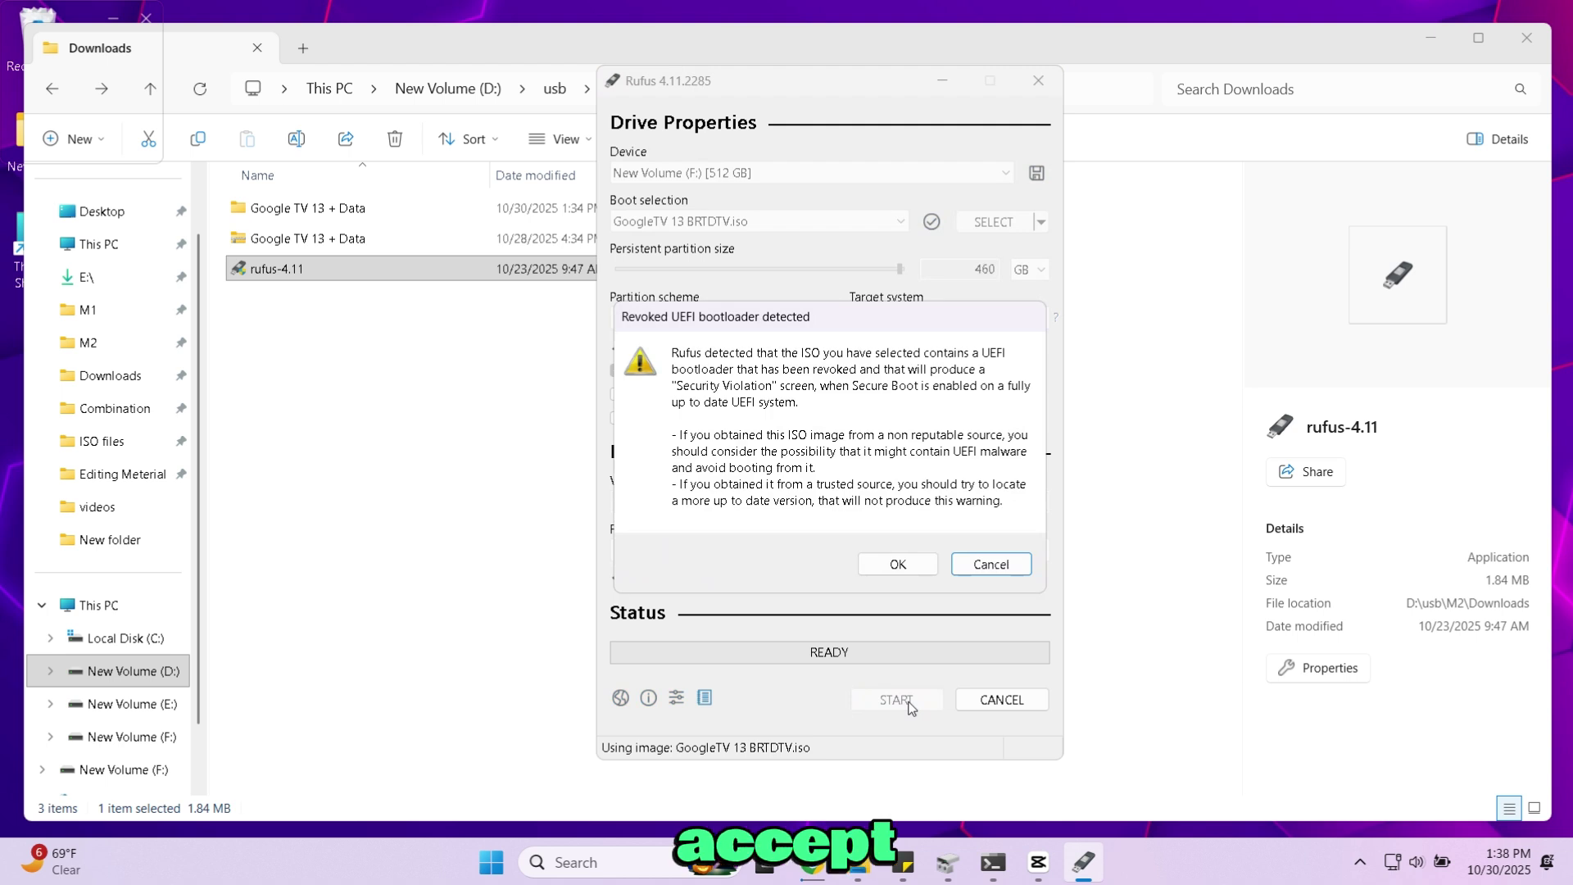
{"action": "left_click", "coordinate": [899, 564]}
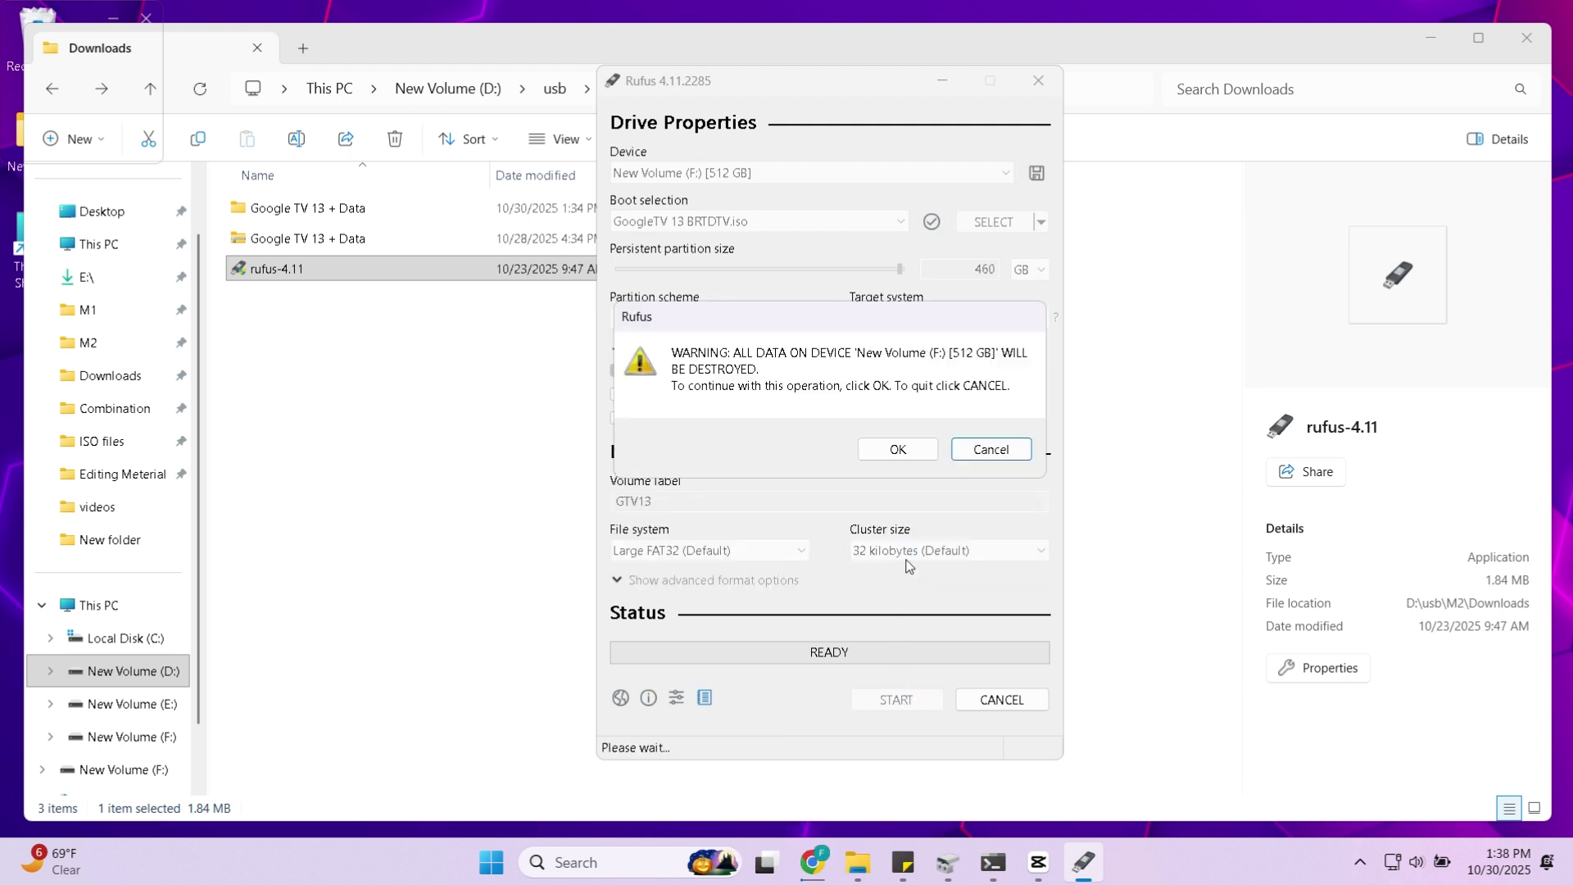
{"action": "left_click", "coordinate": [898, 451]}
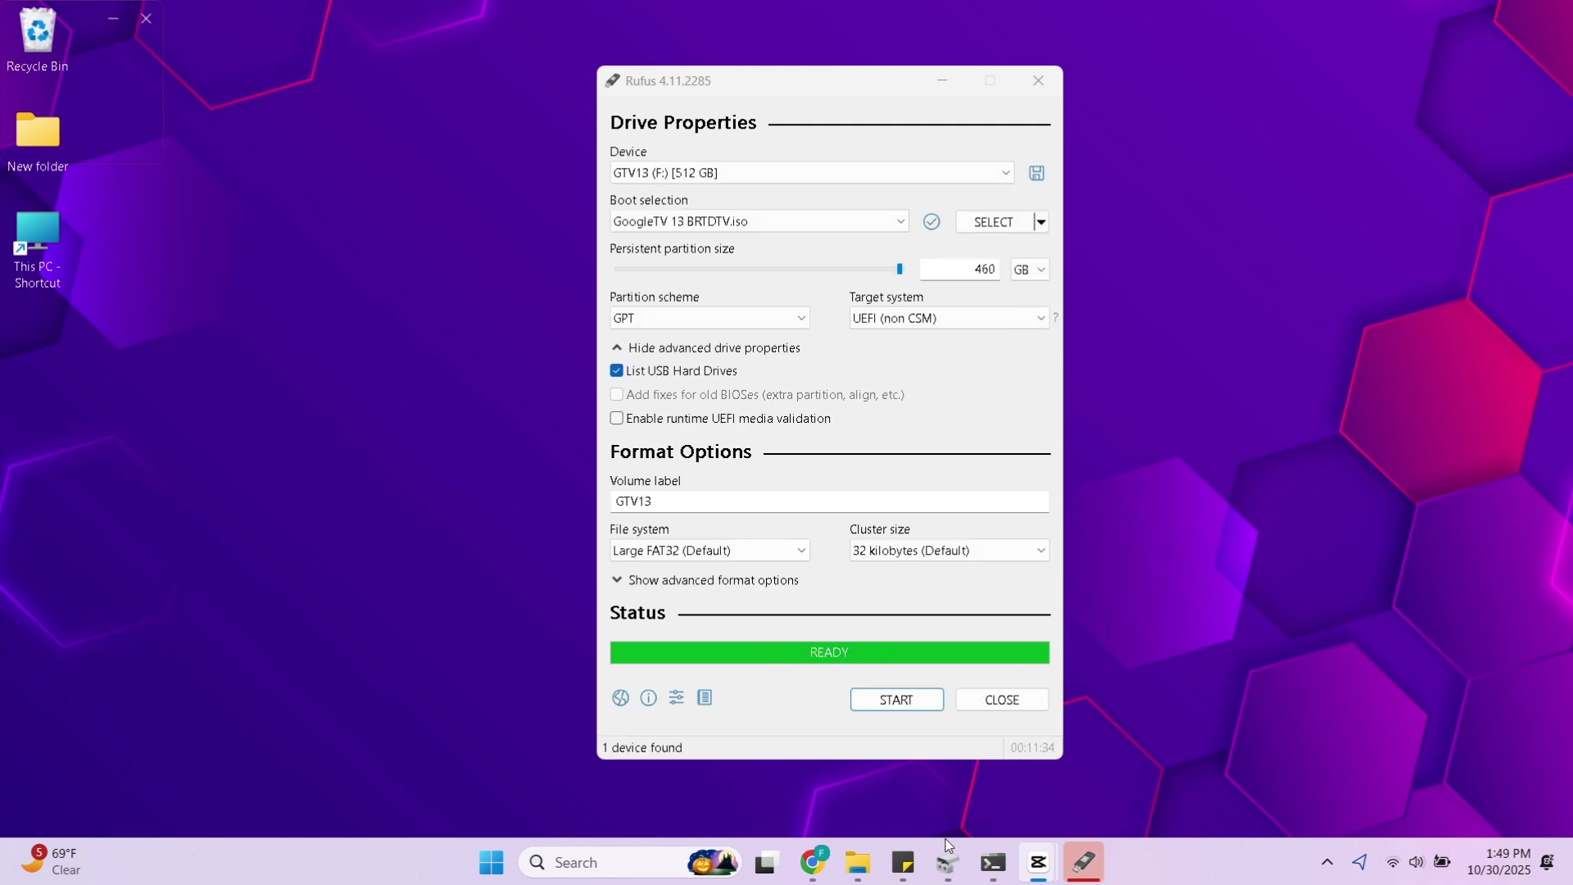
Close Rufus and check the size of the GTV13 (F:) drive in This PC
{"action": "left_click", "coordinate": [992, 702]}
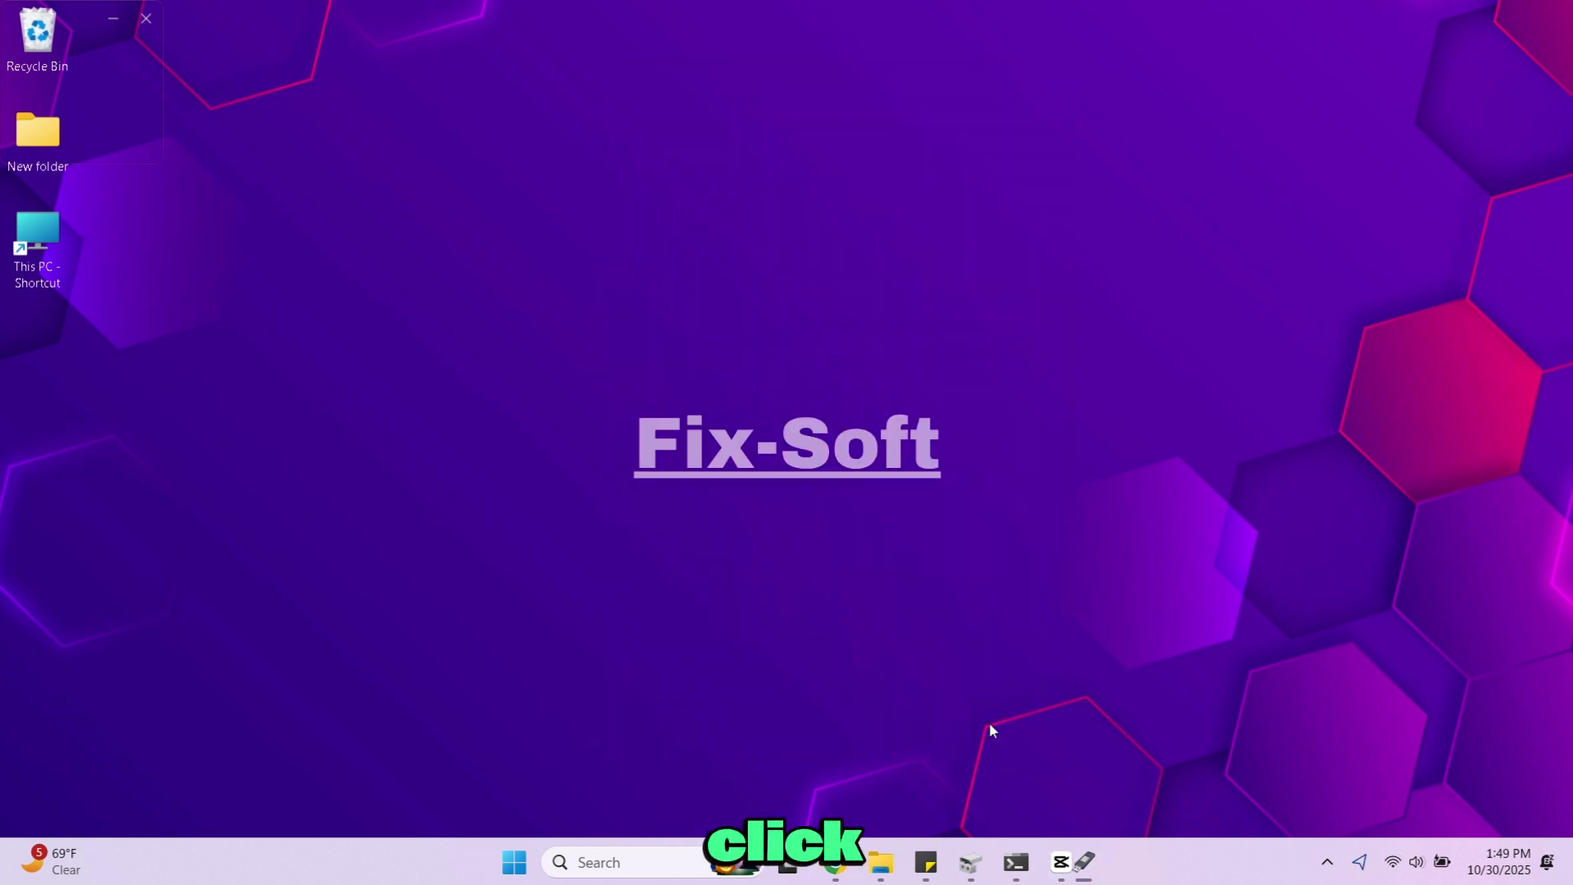
{"action": "double_click", "coordinate": [36, 234]}
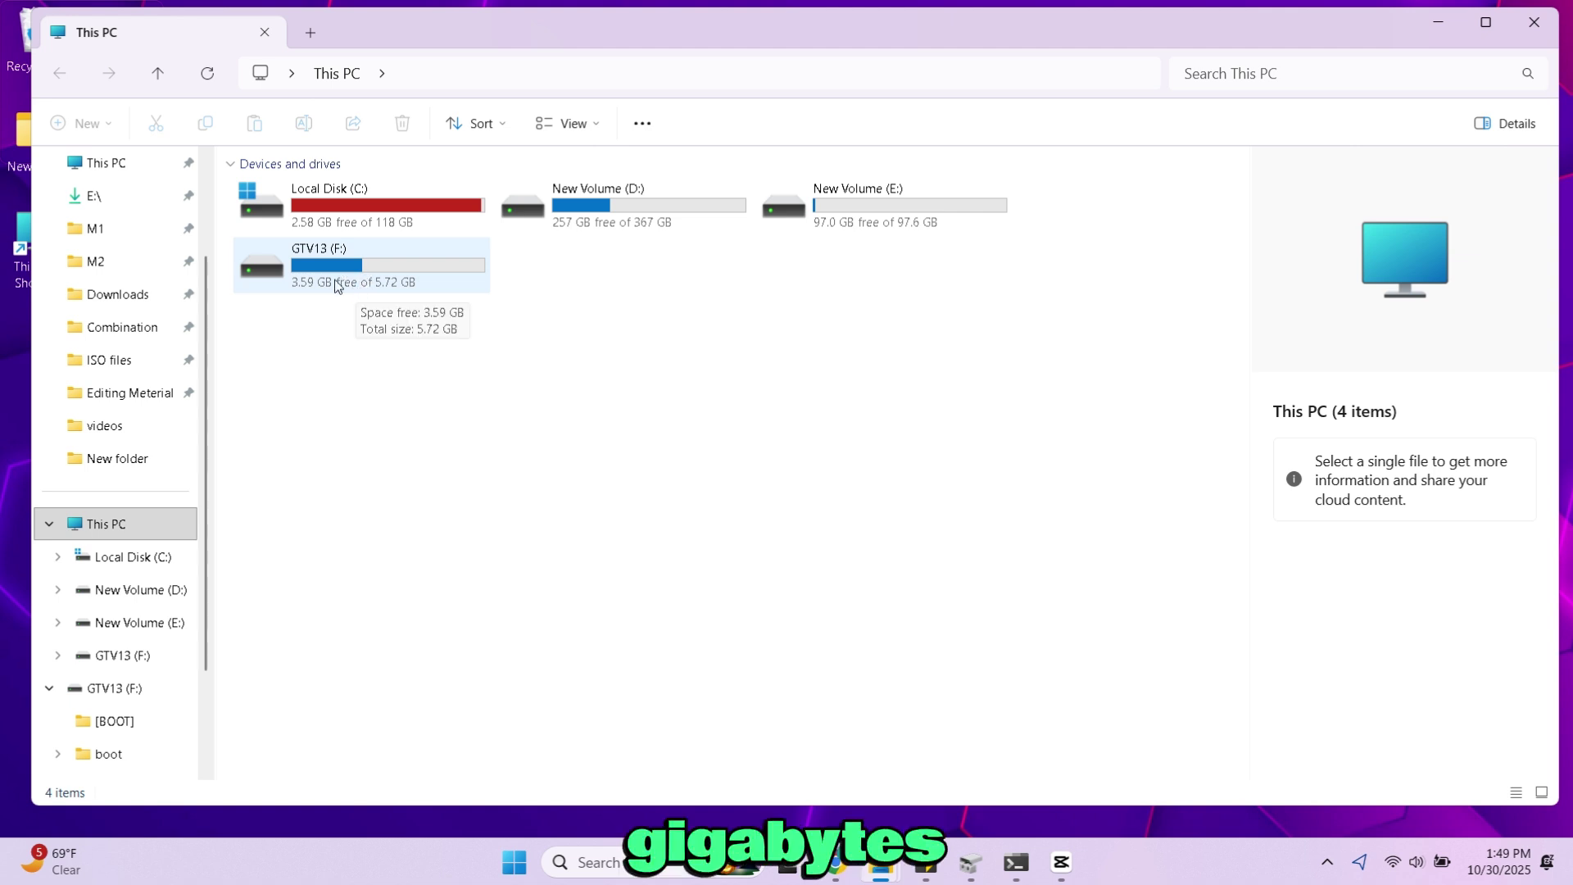
{"action": "left_click", "coordinate": [1430, 28]}
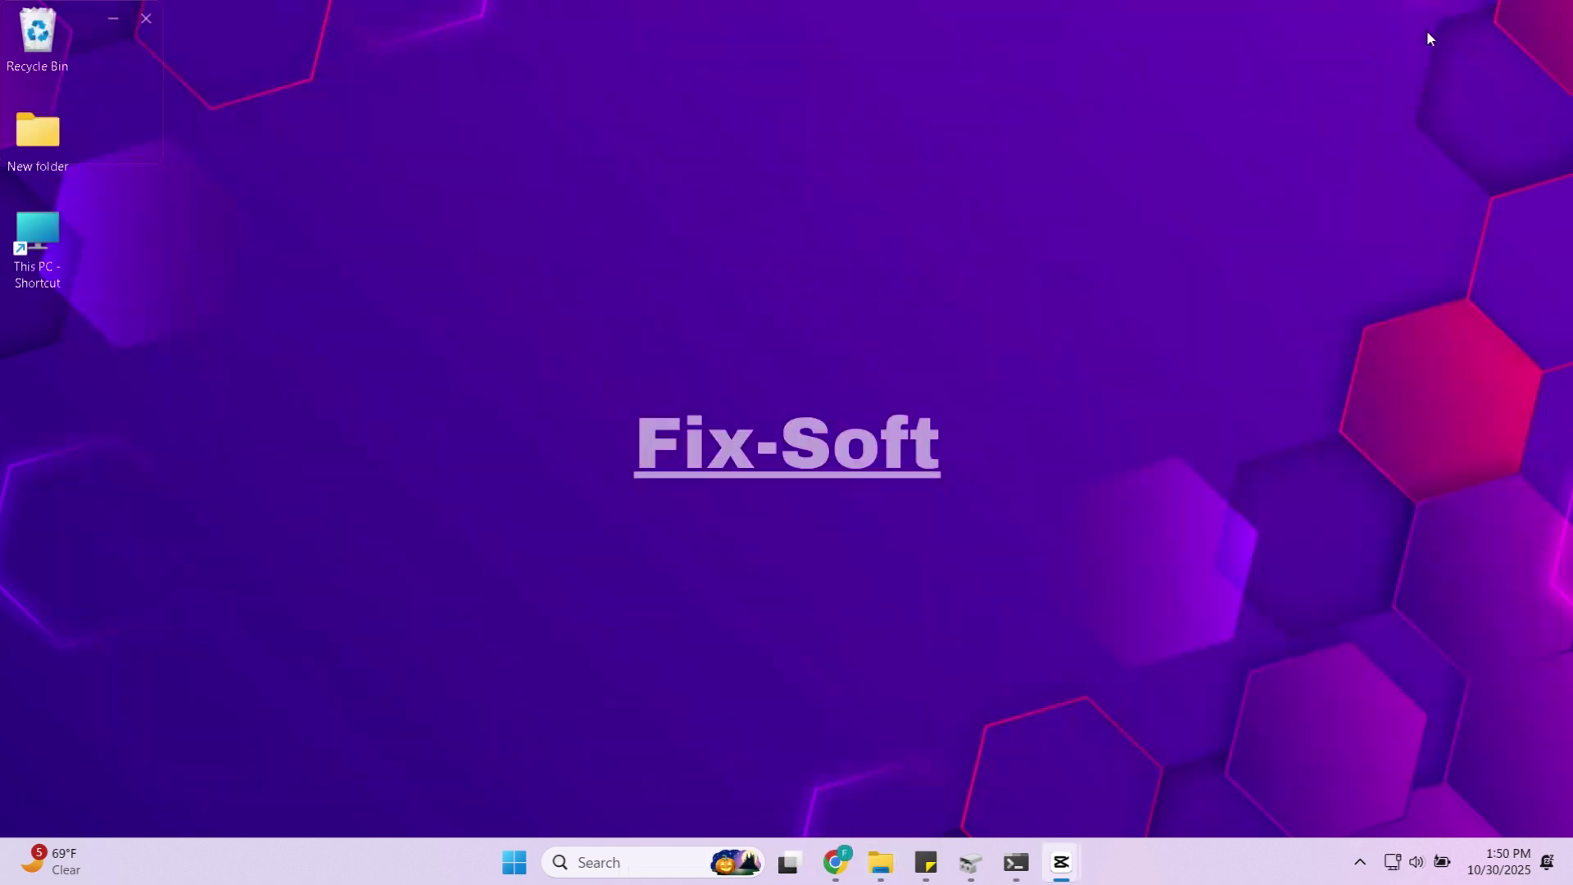
Delete the 460 GB primary partition beside GTV13 (F:) on Disk 2 in Disk Management
{"action": "right_click", "coordinate": [514, 861]}
{"action": "left_click", "coordinate": [544, 464]}
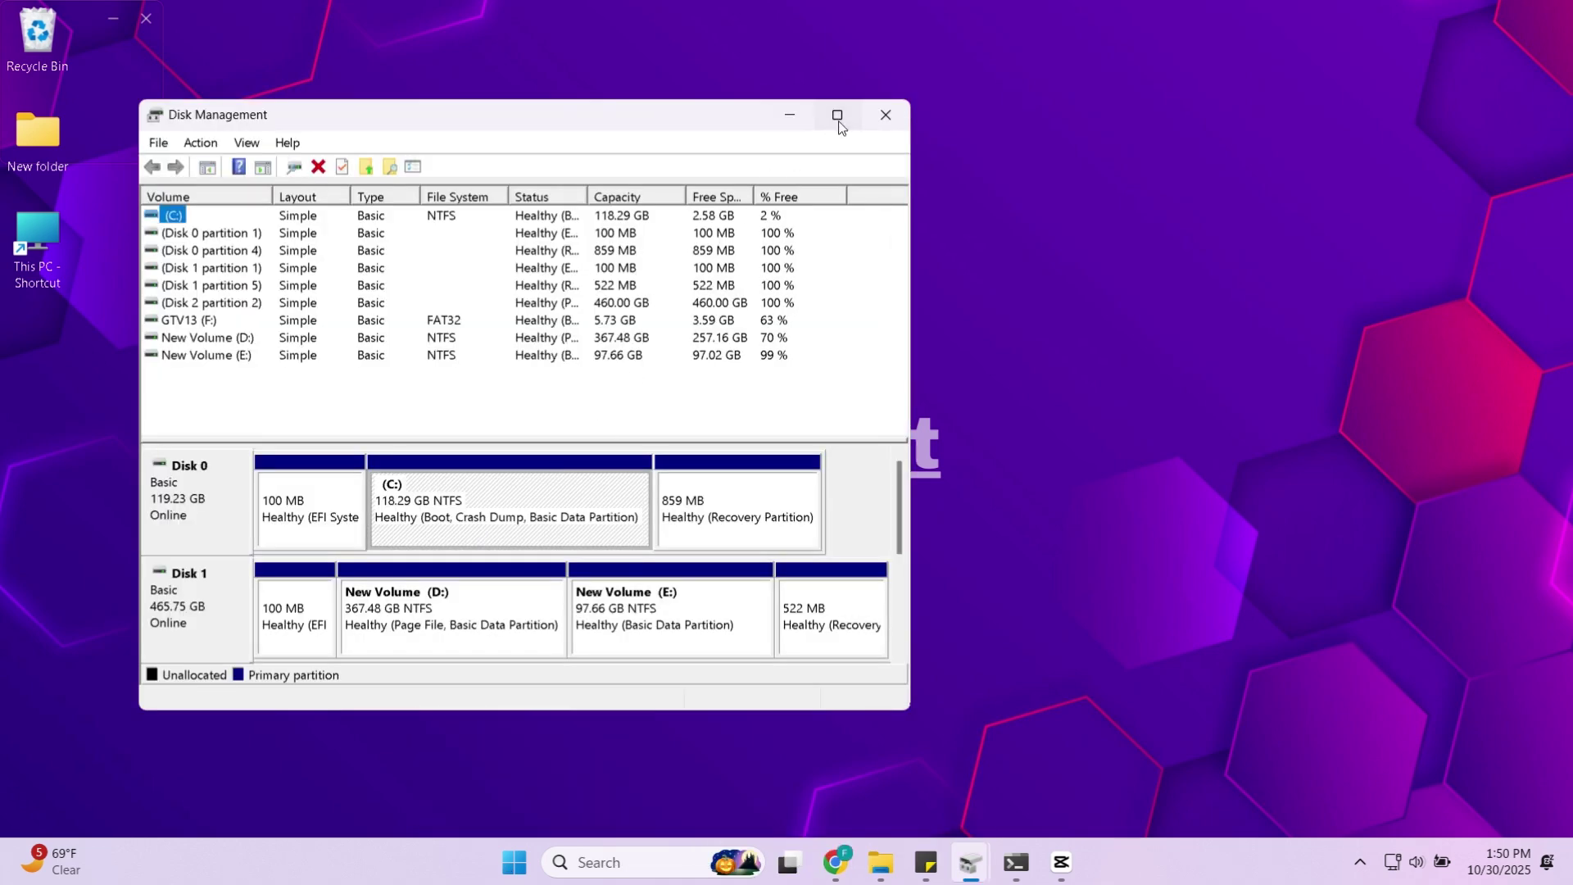
{"action": "left_click", "coordinate": [838, 116]}
{"action": "left_click", "coordinate": [289, 631]}
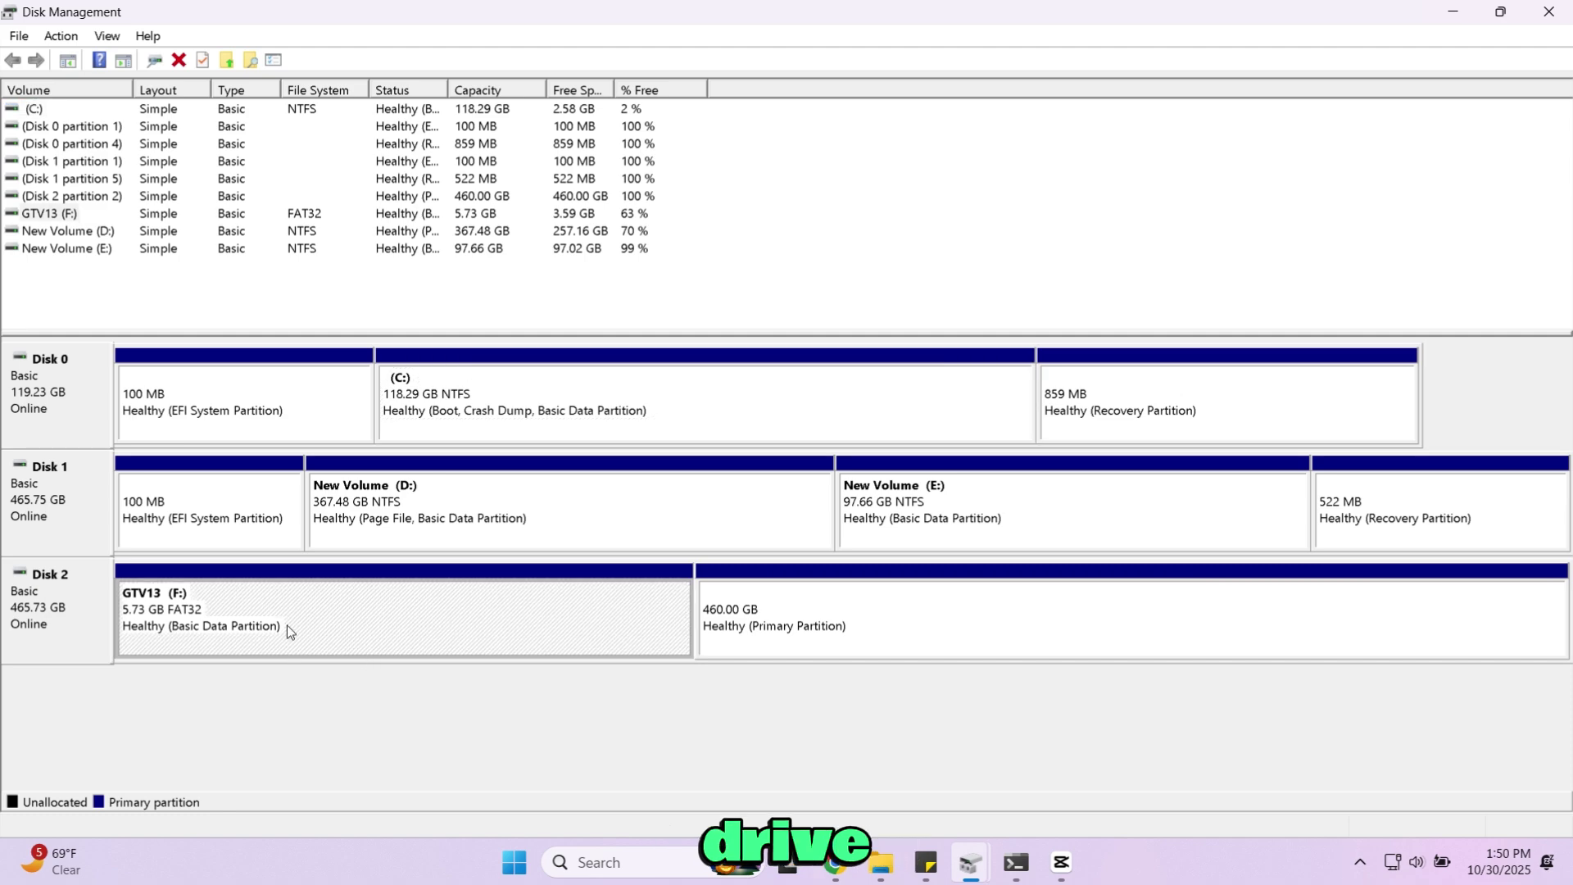
{"action": "left_click", "coordinate": [856, 632]}
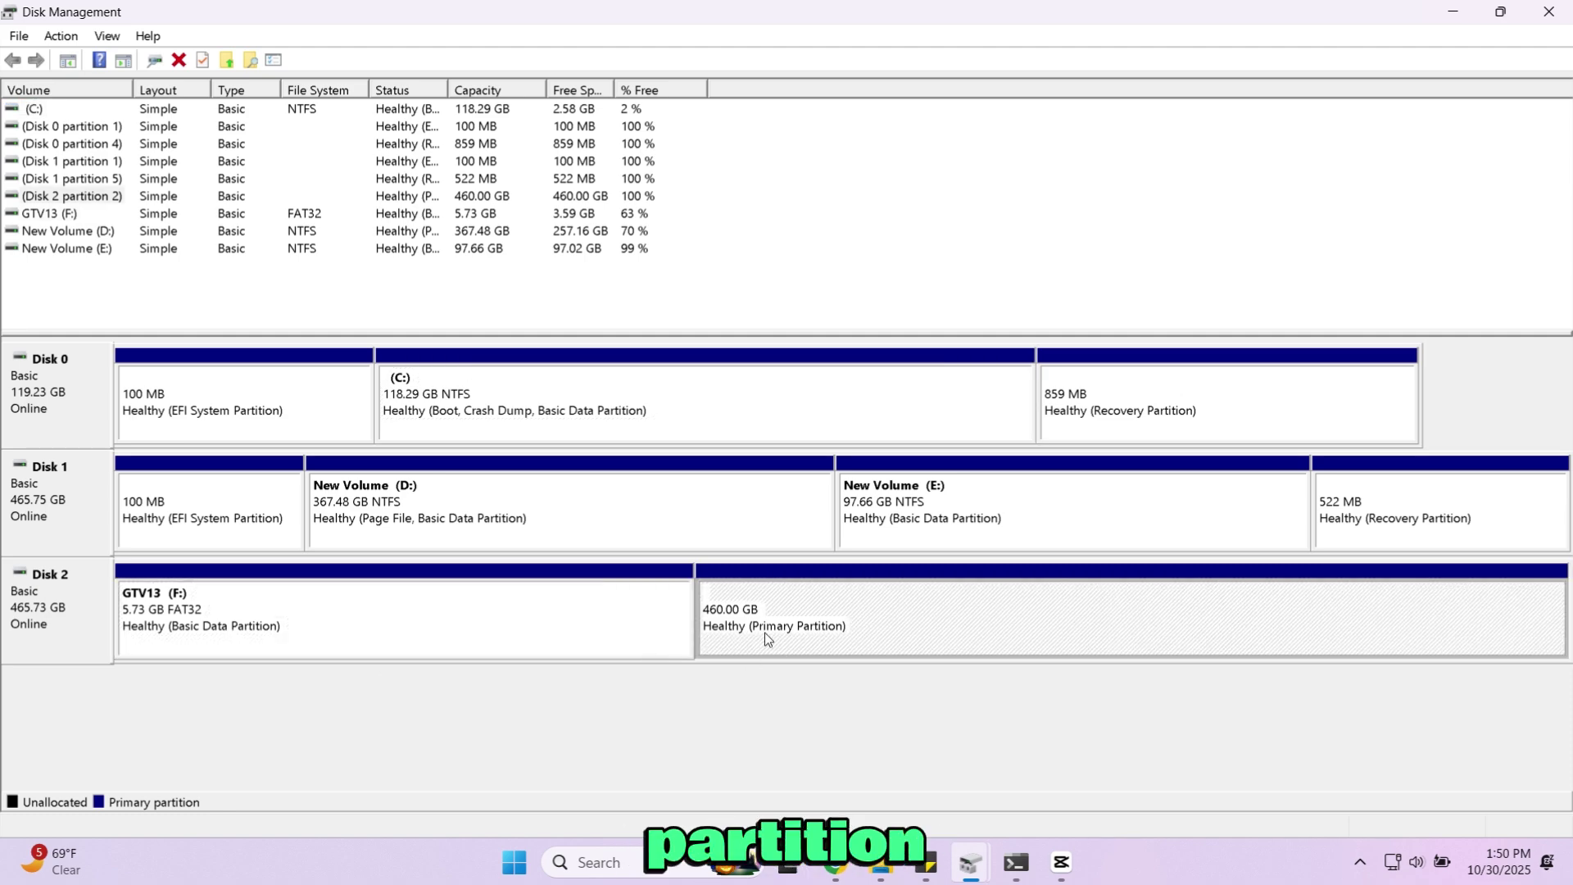
{"action": "right_click", "coordinate": [917, 618]}
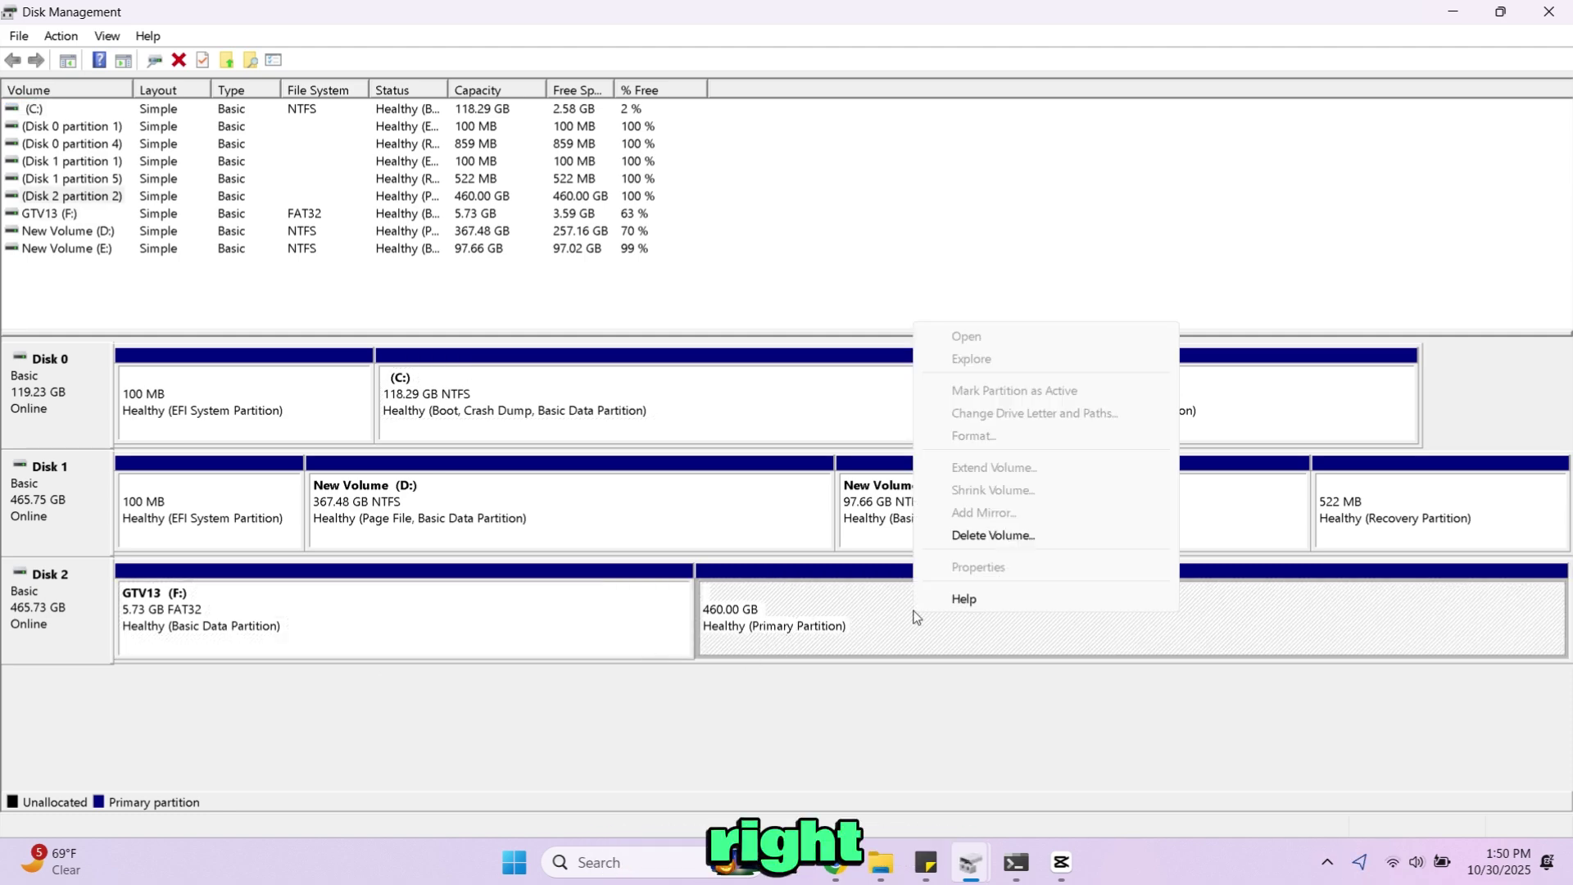
{"action": "left_click", "coordinate": [988, 548]}
{"action": "left_click", "coordinate": [870, 579]}
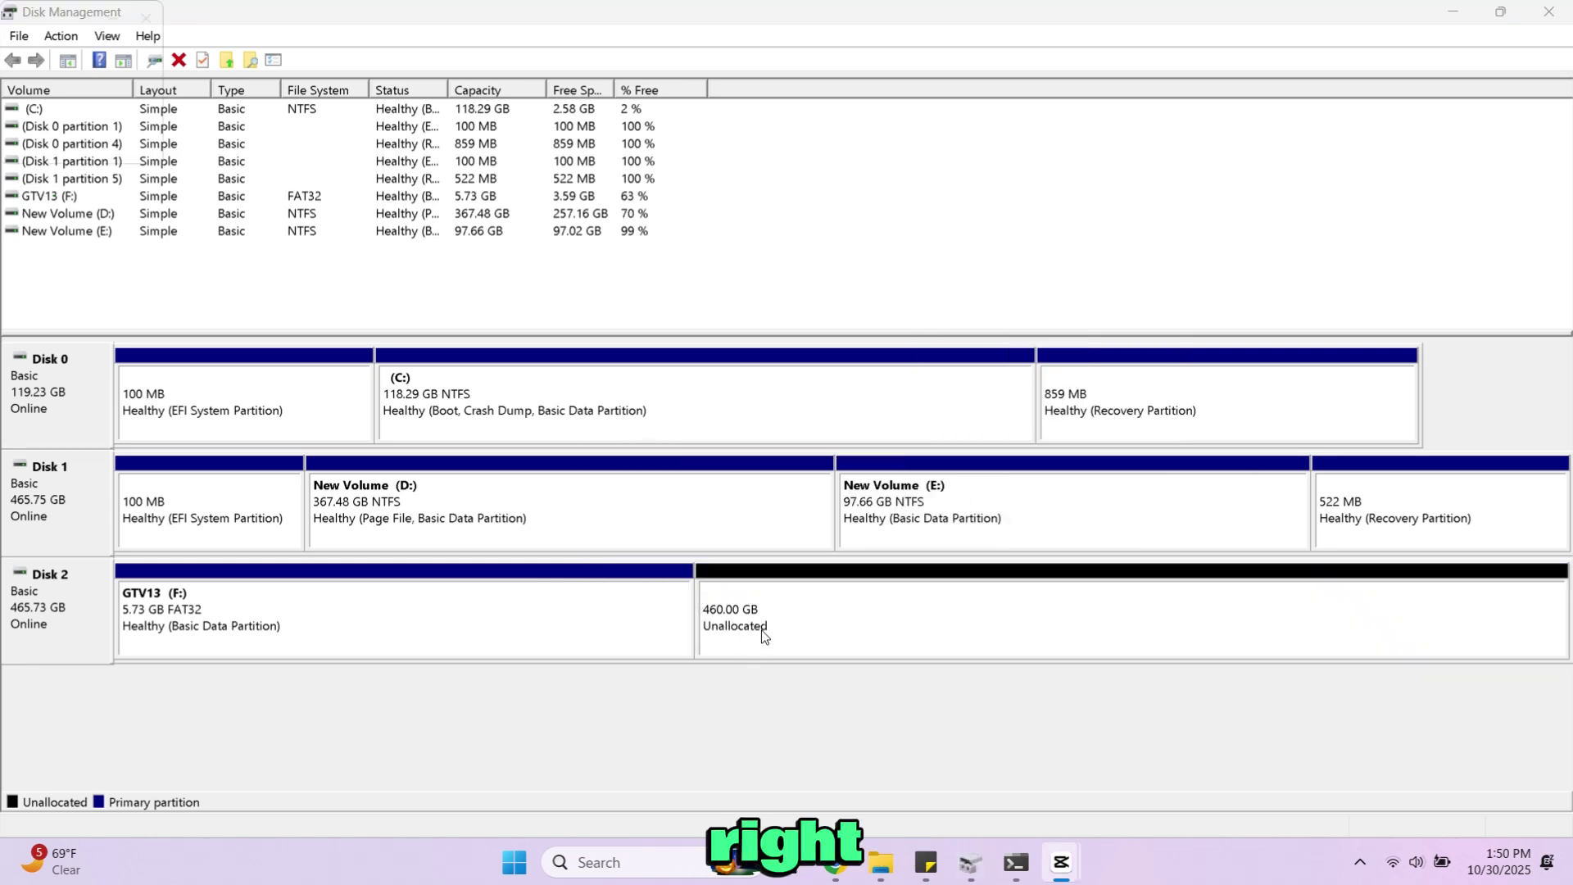
Set up a new simple volume in Disk 2's unallocated space with the default size and drive letter G
{"action": "right_click", "coordinate": [780, 626]}
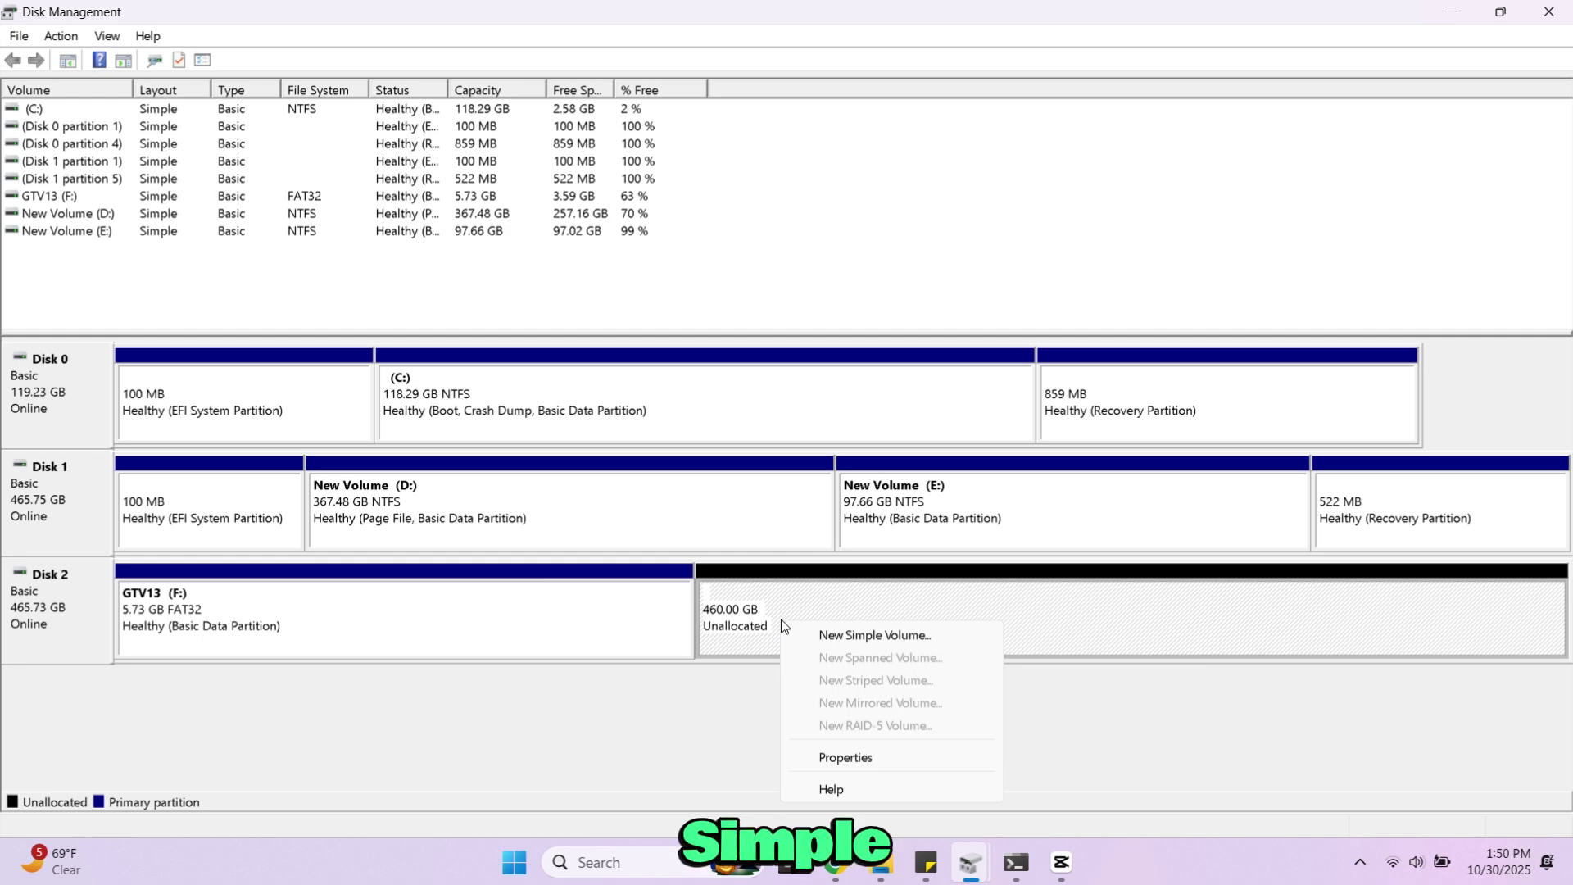
{"action": "left_click", "coordinate": [843, 638]}
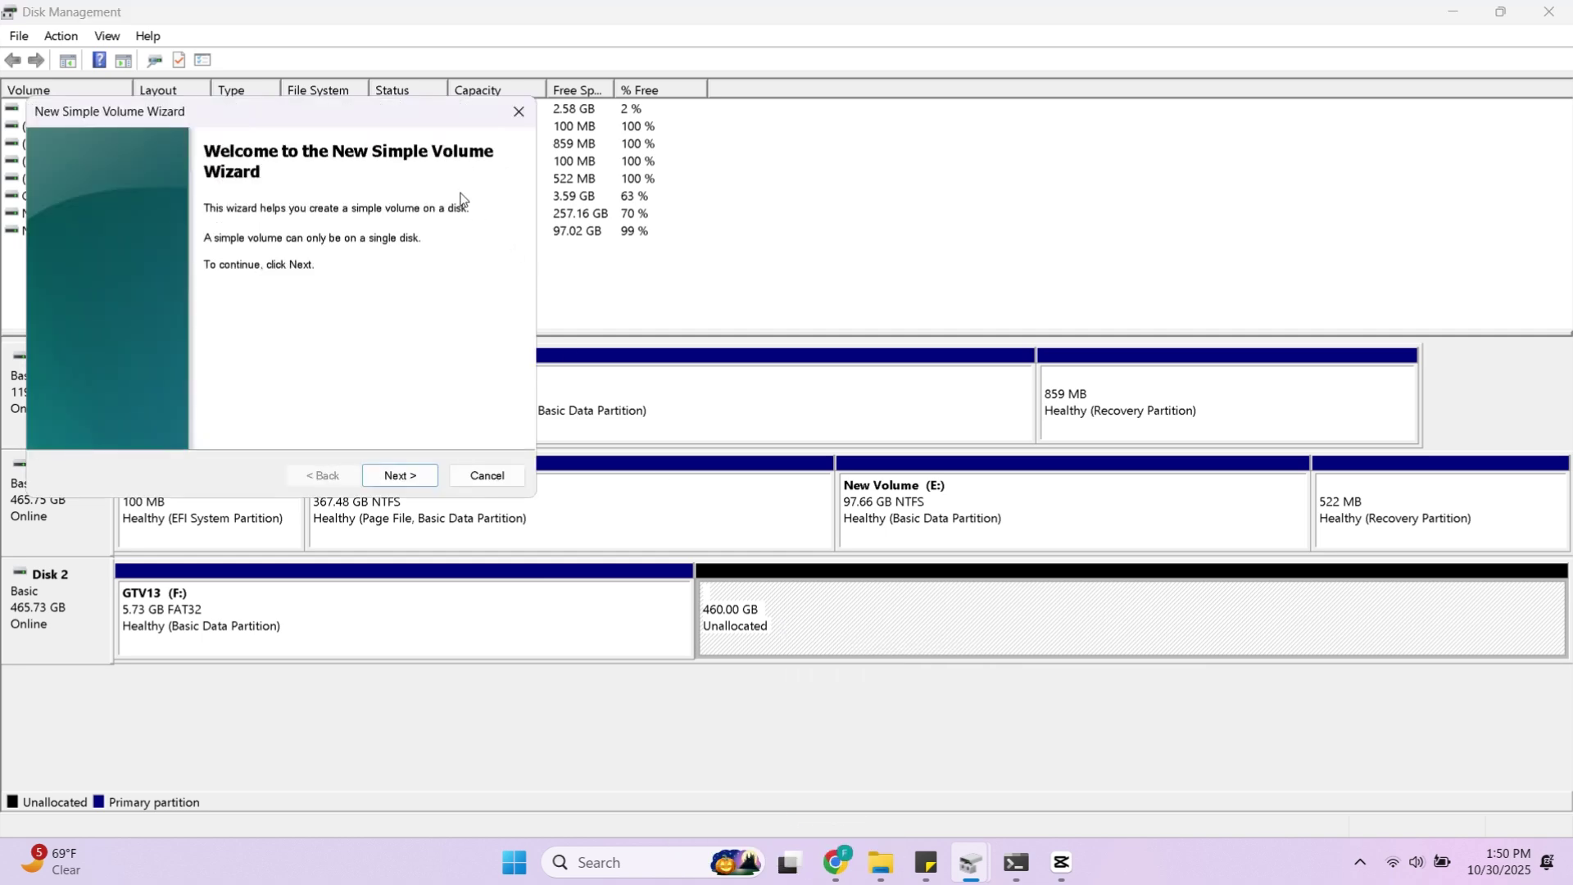
{"action": "left_click_drag", "start_coordinate": [352, 112], "coordinate": [780, 304]}
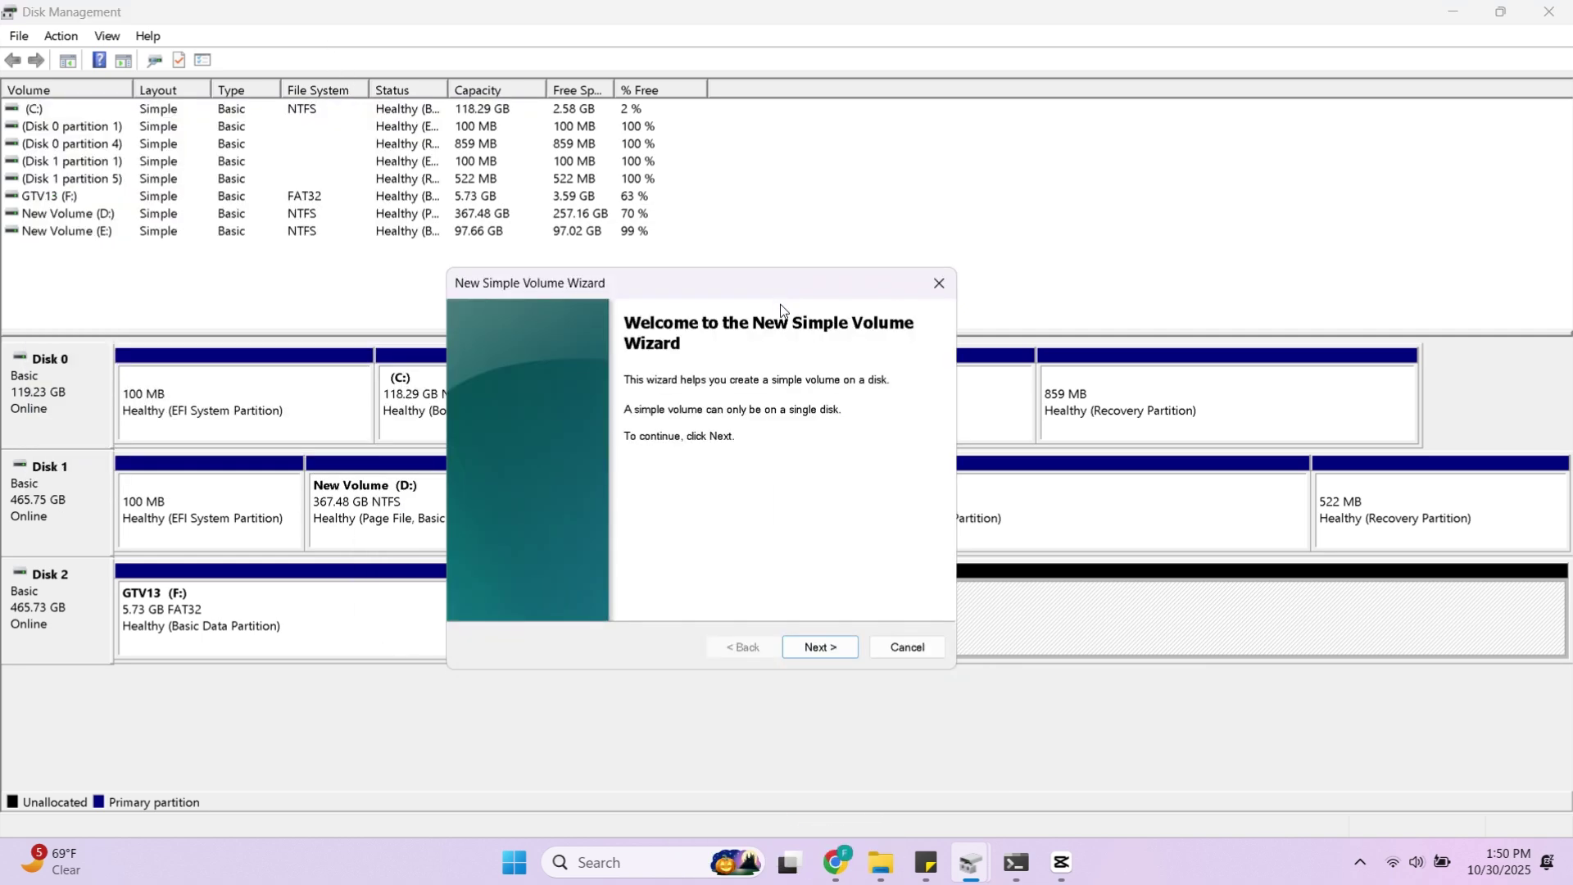
{"action": "left_click", "coordinate": [828, 657]}
{"action": "left_click", "coordinate": [828, 657]}
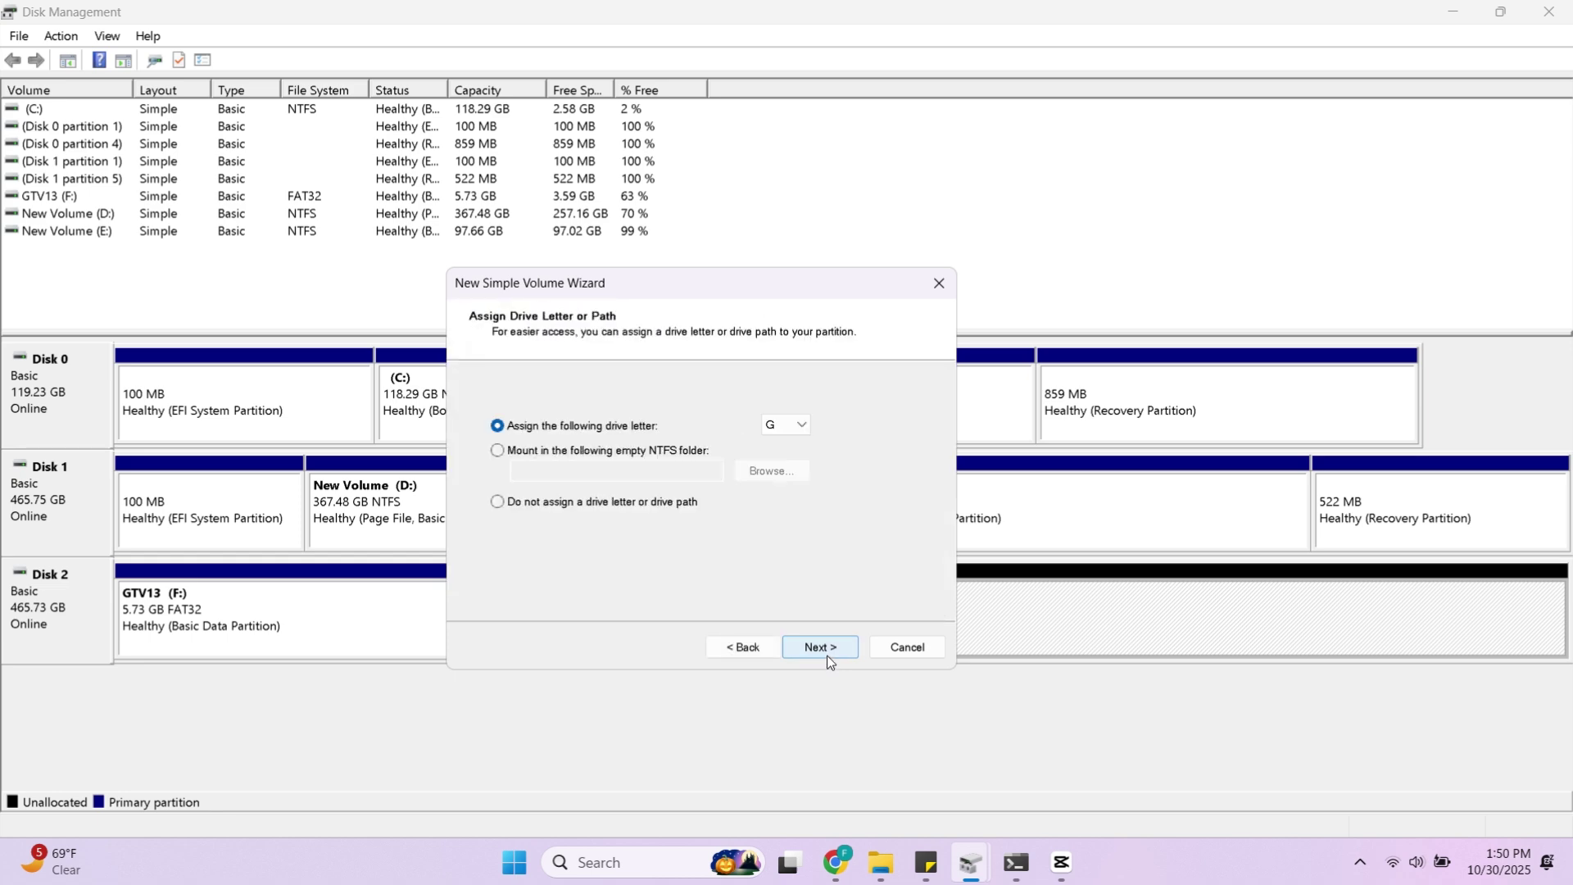
{"action": "left_click", "coordinate": [827, 655]}
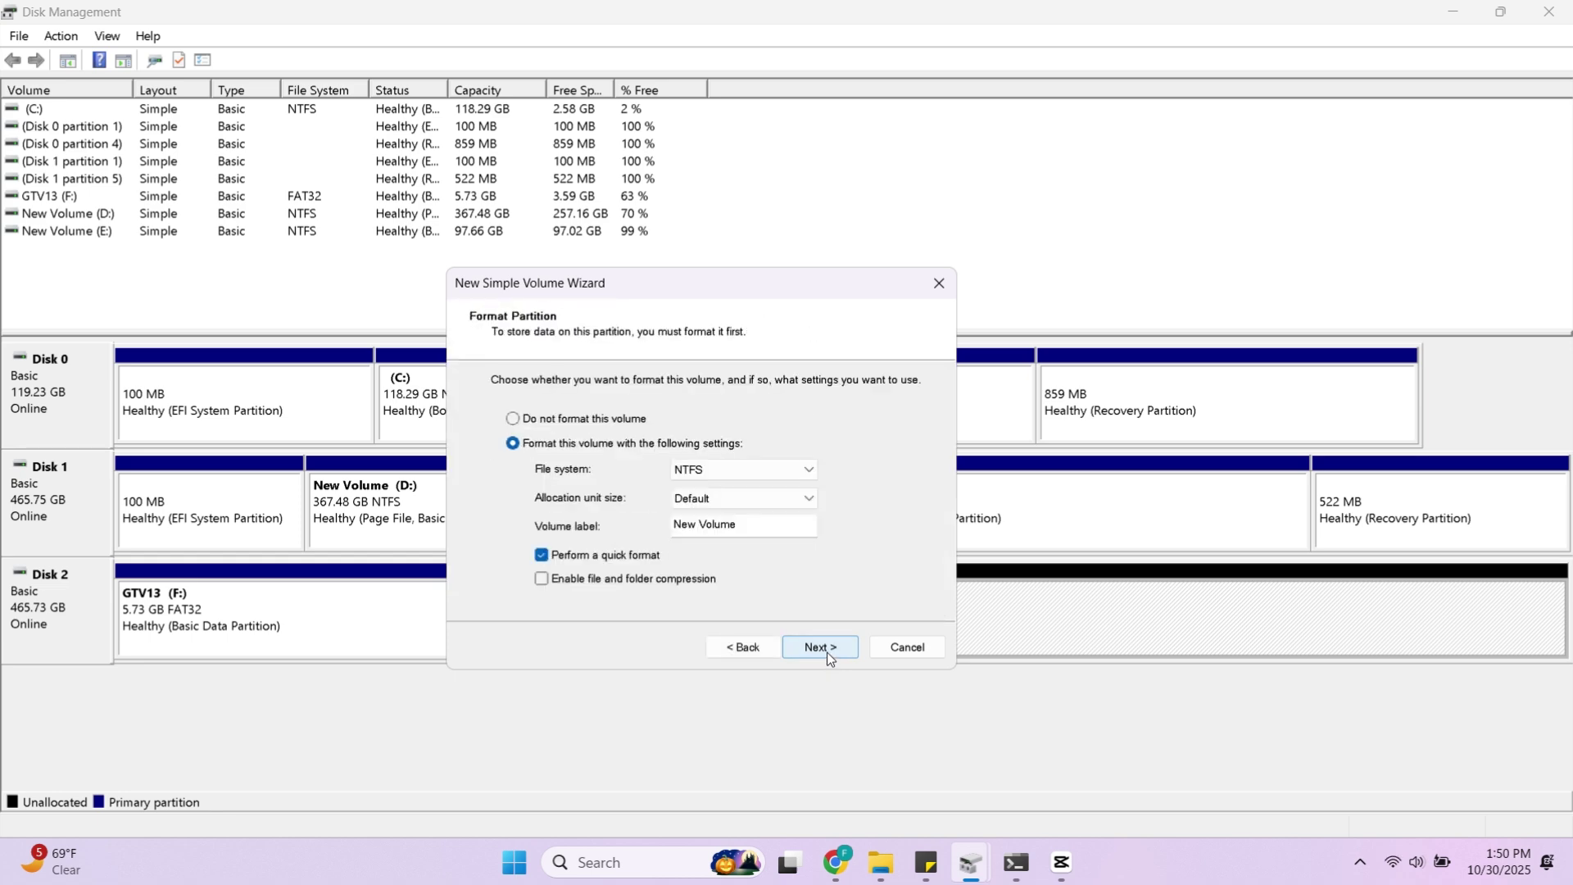
Choose exFAT as the new volume's file system, finish creating it, and close Disk Management
{"action": "left_click", "coordinate": [711, 469]}
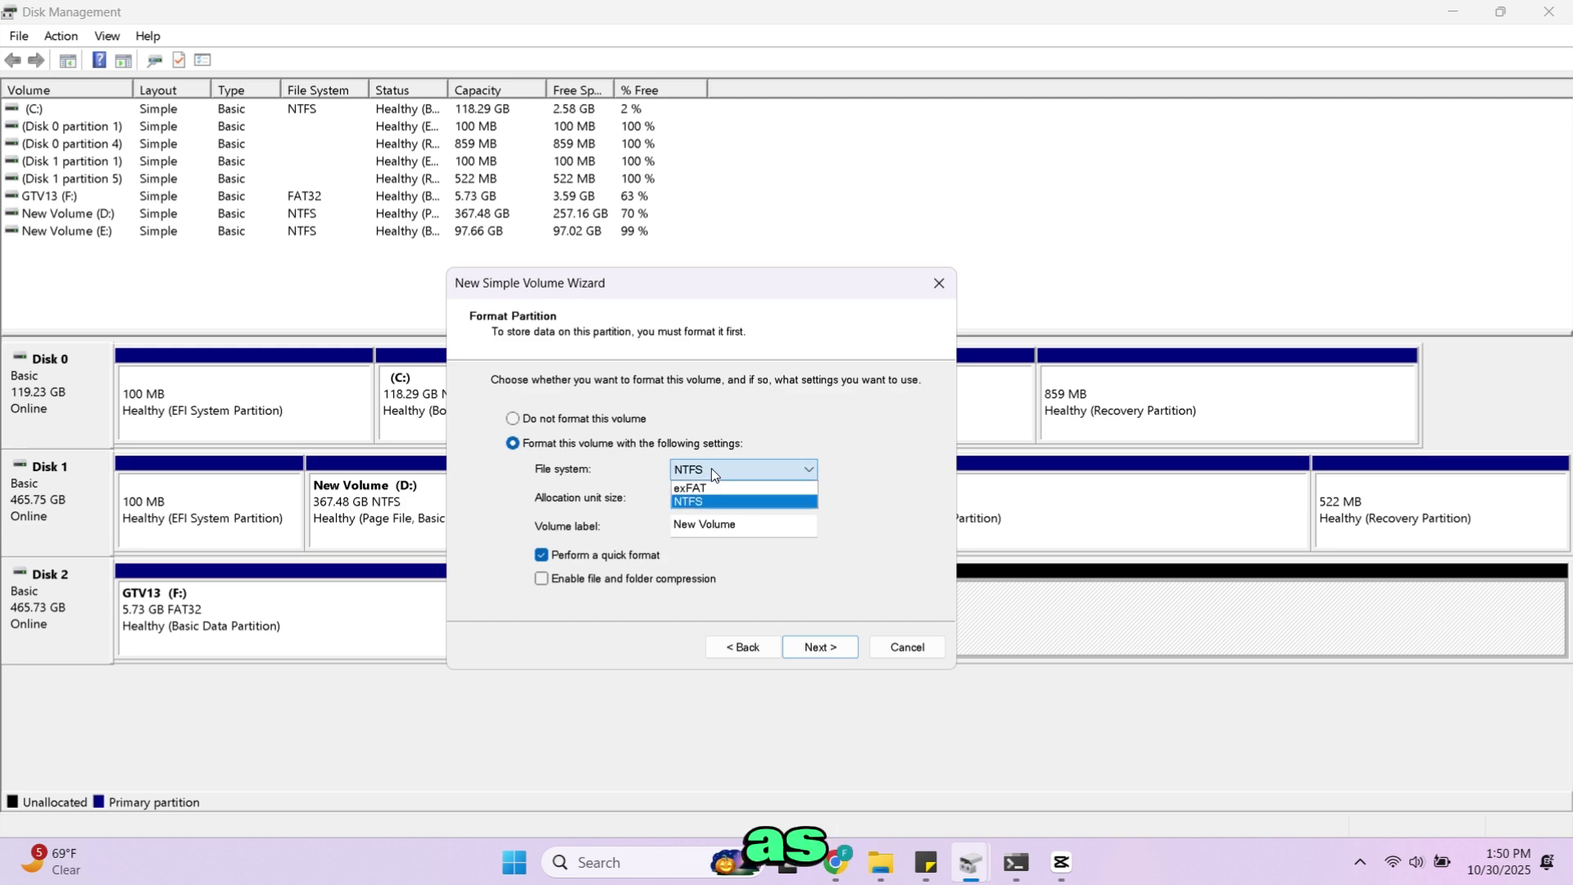
{"action": "left_click", "coordinate": [719, 488]}
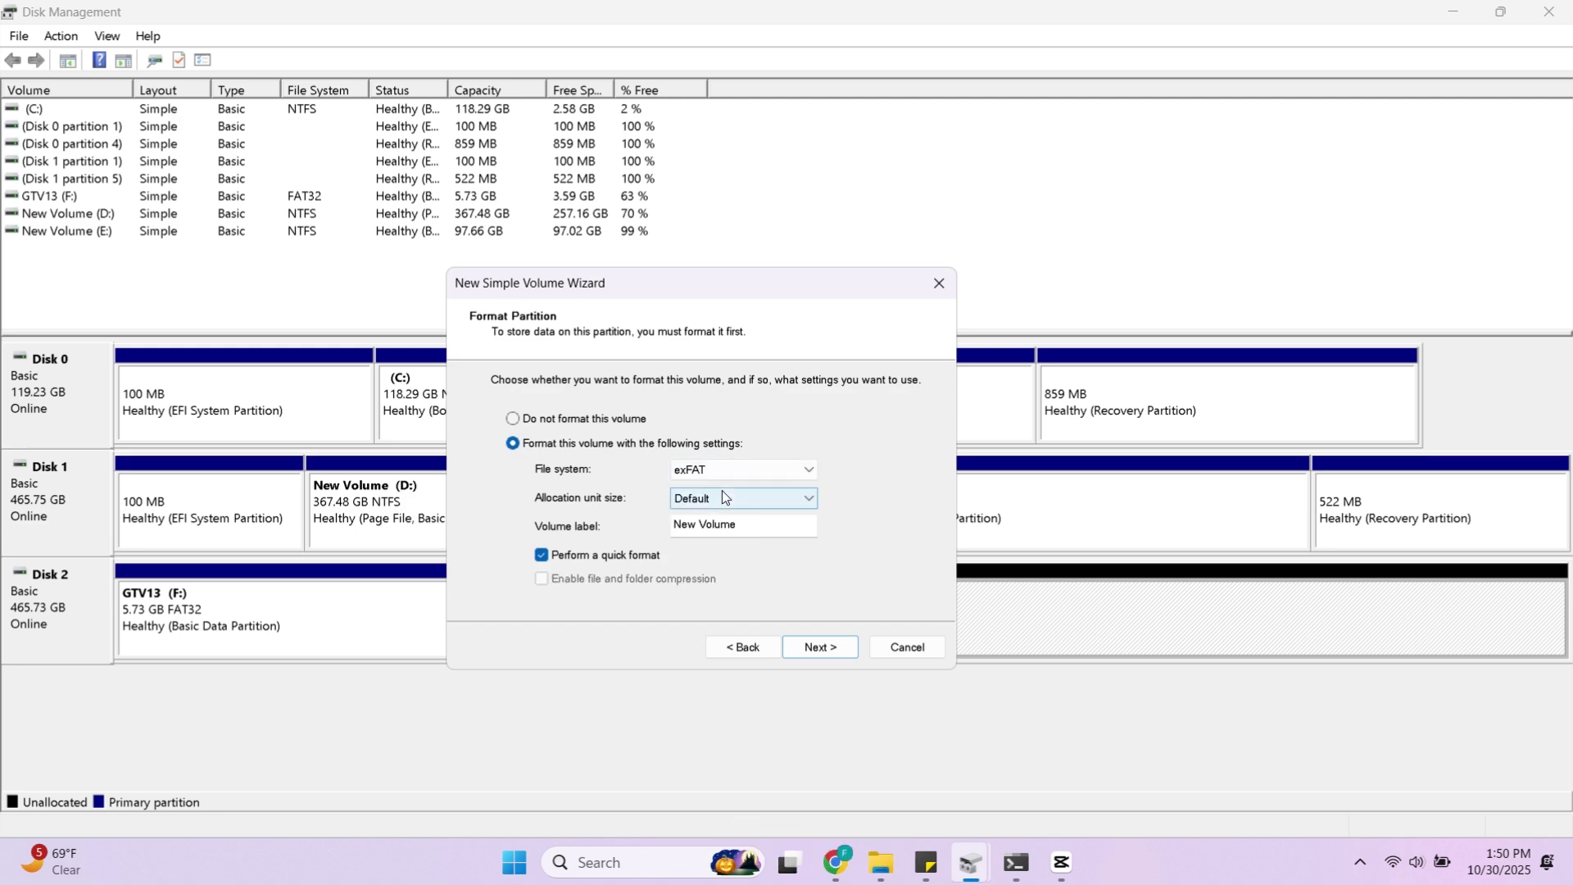
{"action": "left_click", "coordinate": [824, 648]}
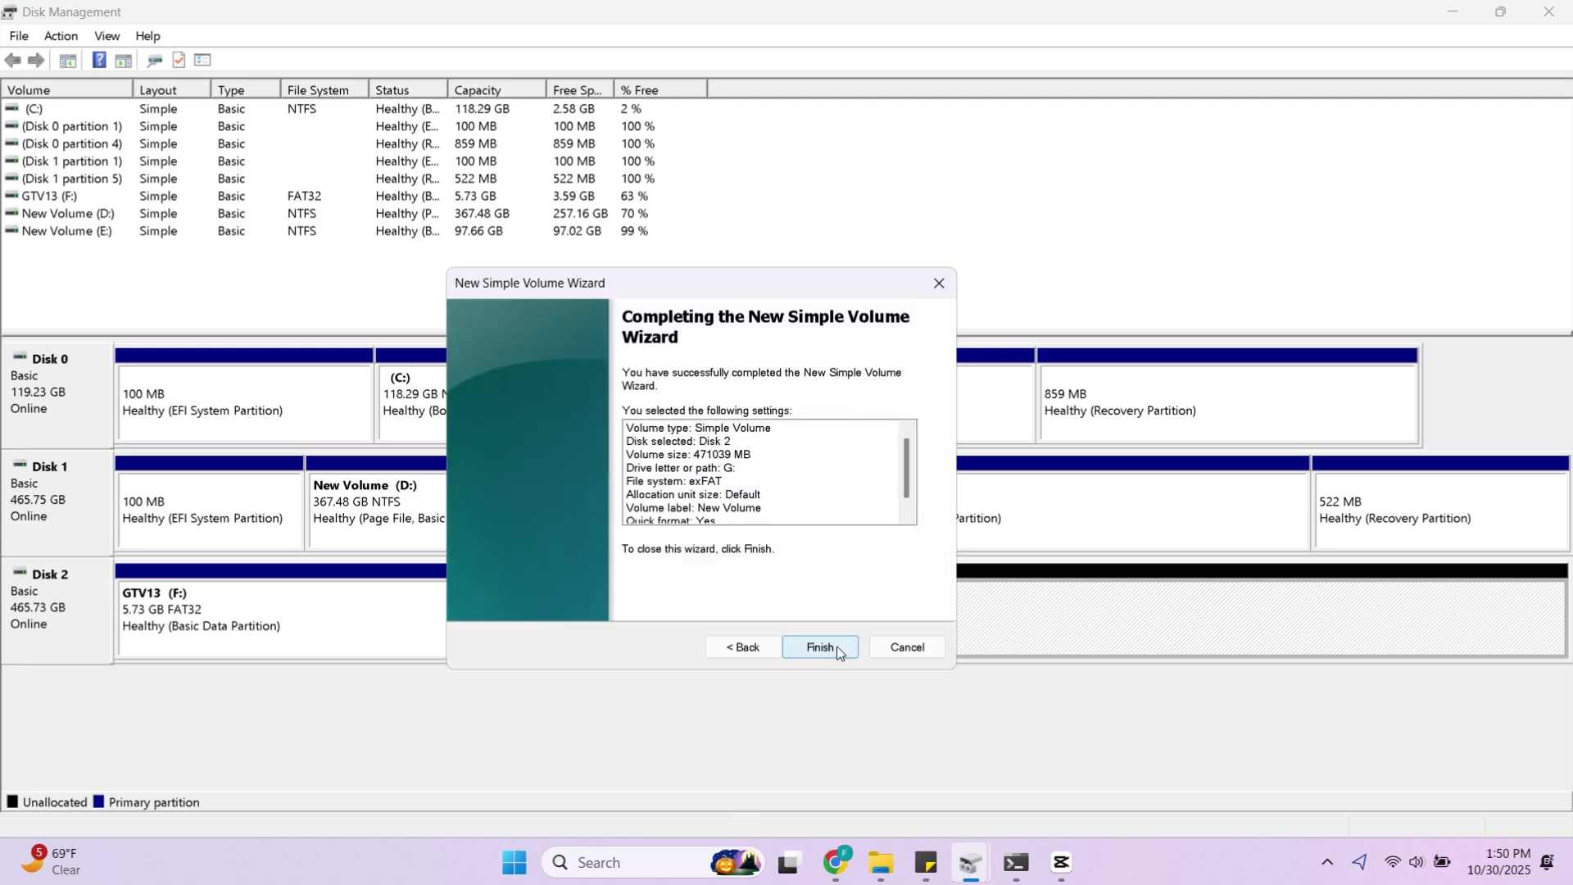
{"action": "left_click", "coordinate": [821, 656]}
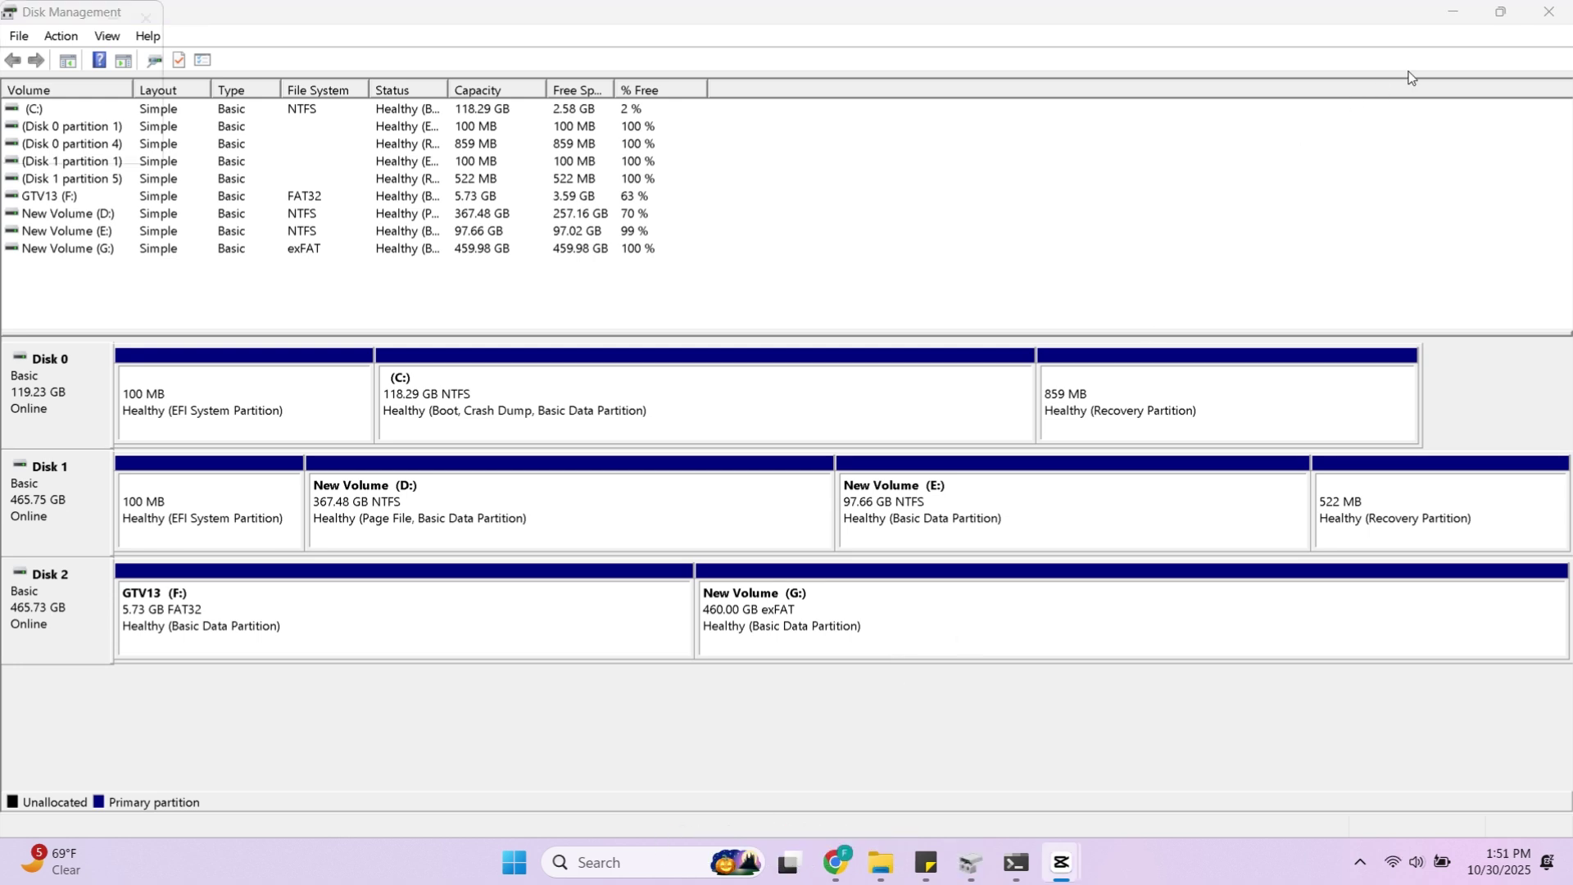
{"action": "left_click", "coordinate": [1567, 15]}
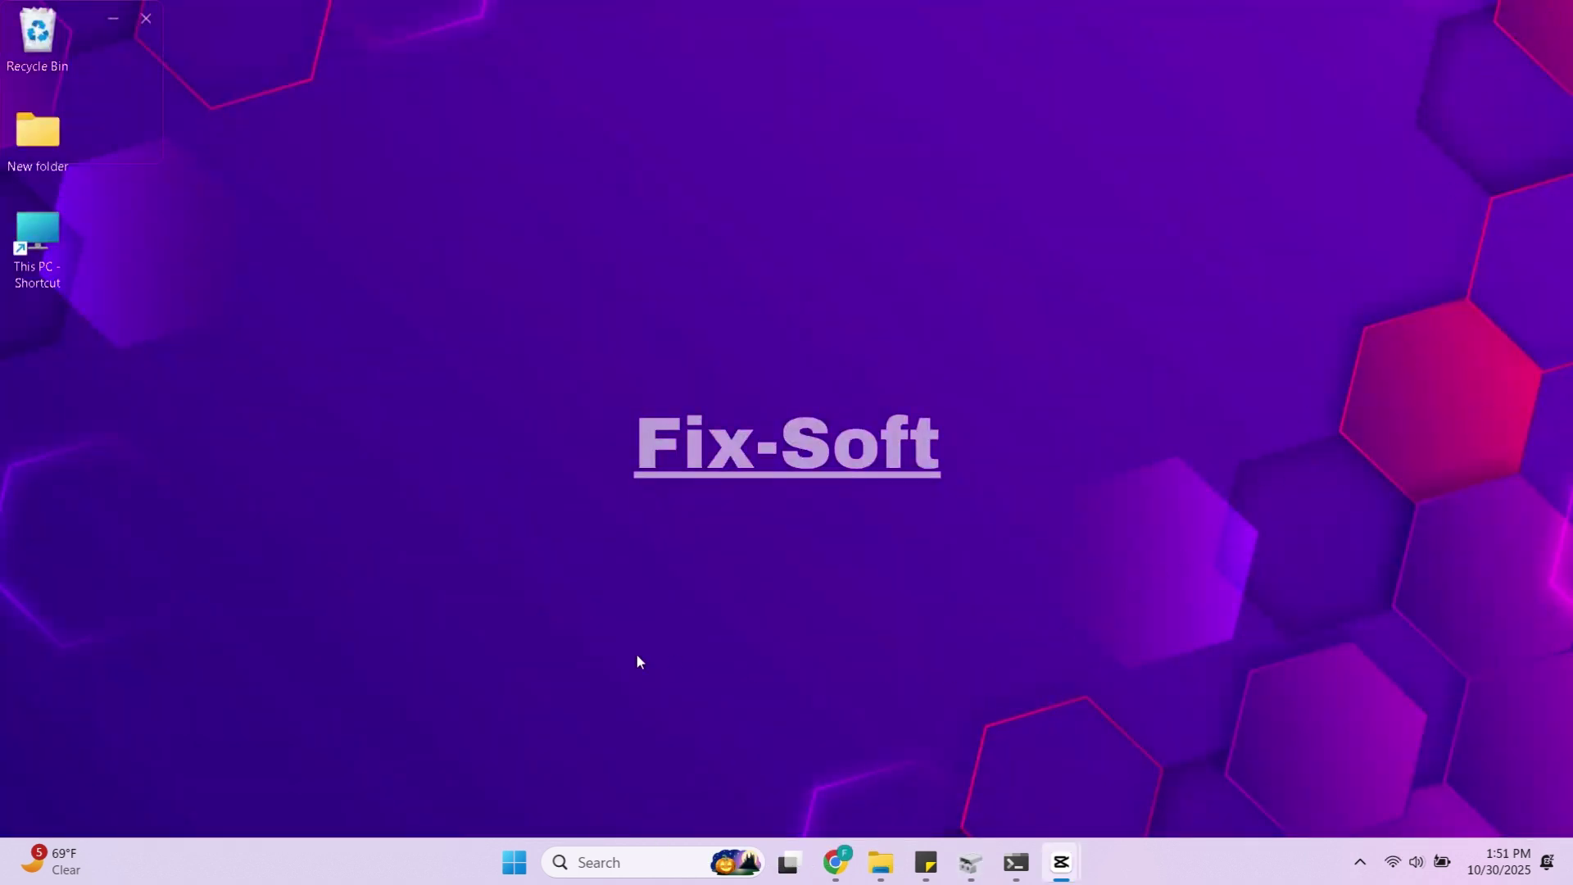
Copy the system.sfs file from the GTV13 (F:) drive in File Explorer
{"action": "left_click", "coordinate": [879, 864]}
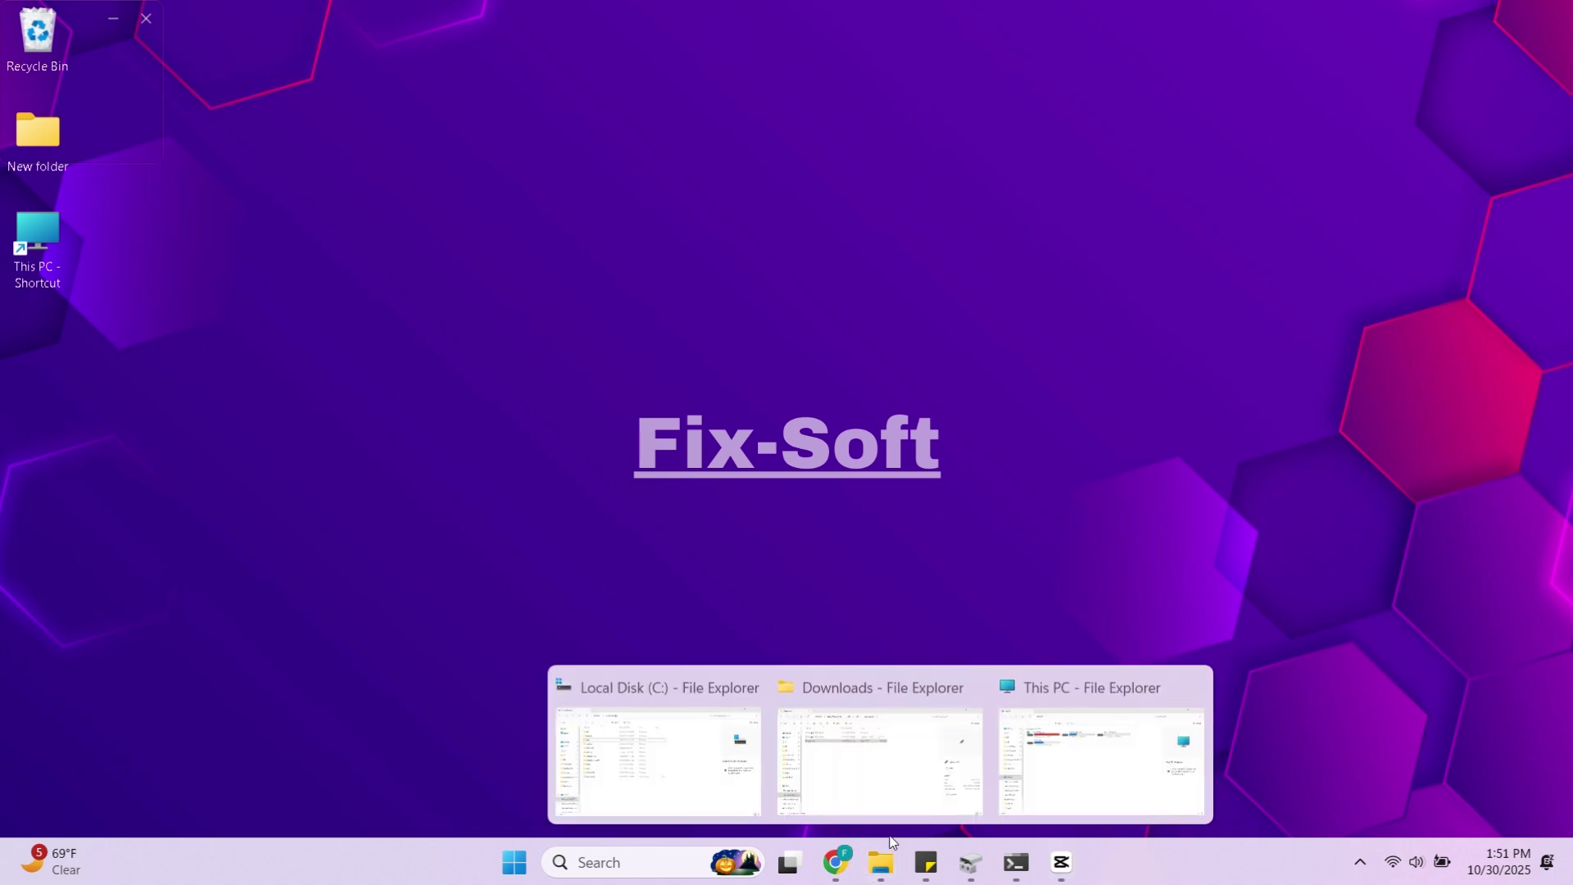
{"action": "left_click", "coordinate": [1047, 769]}
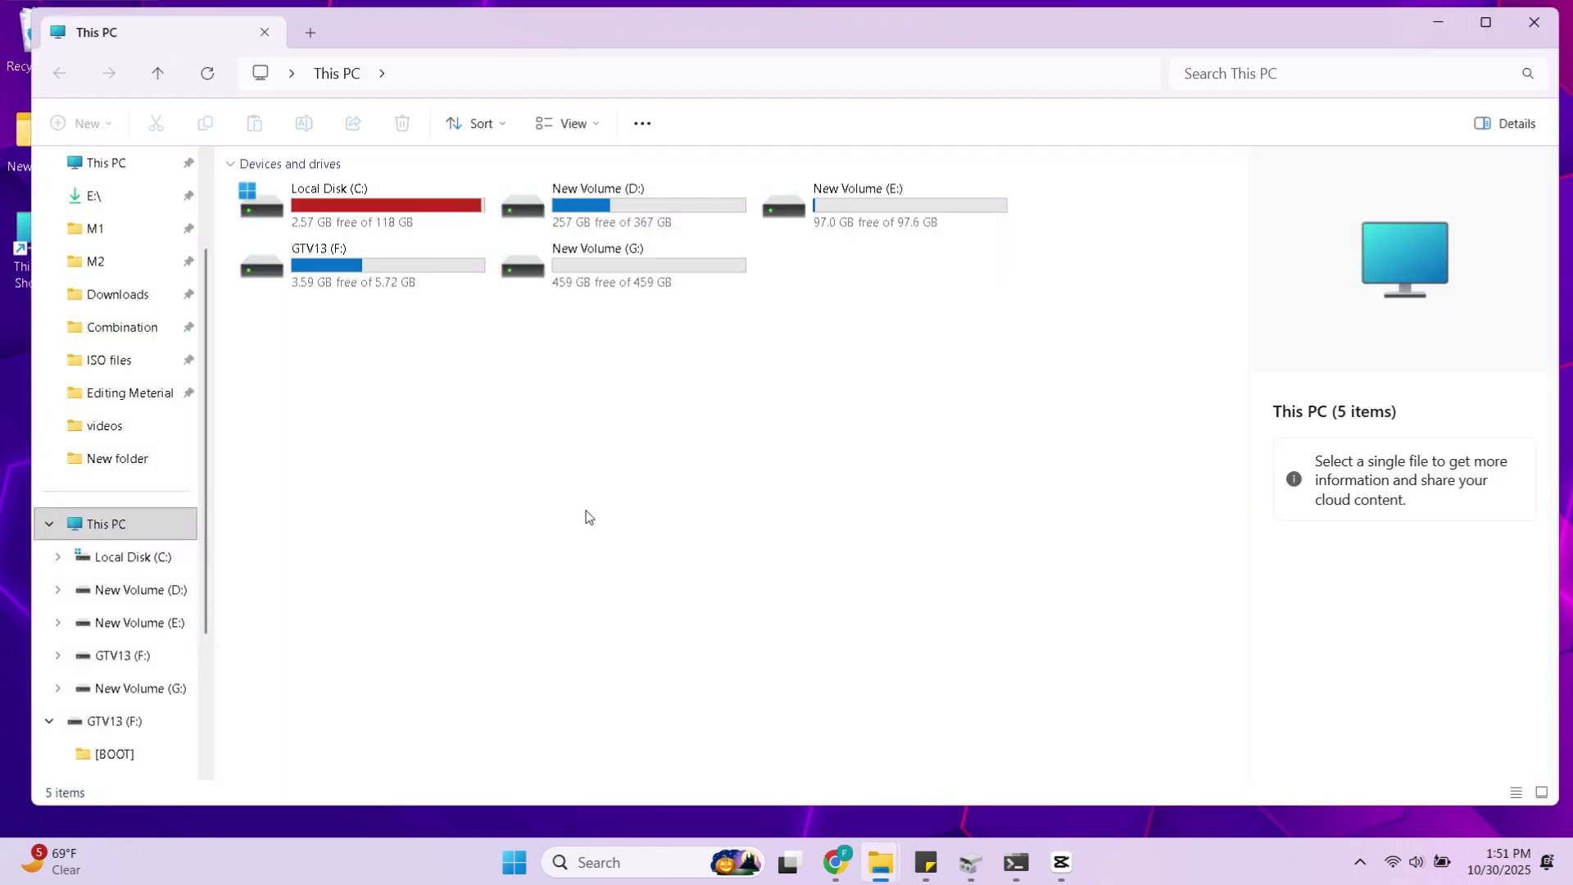
{"action": "double_click", "coordinate": [363, 260]}
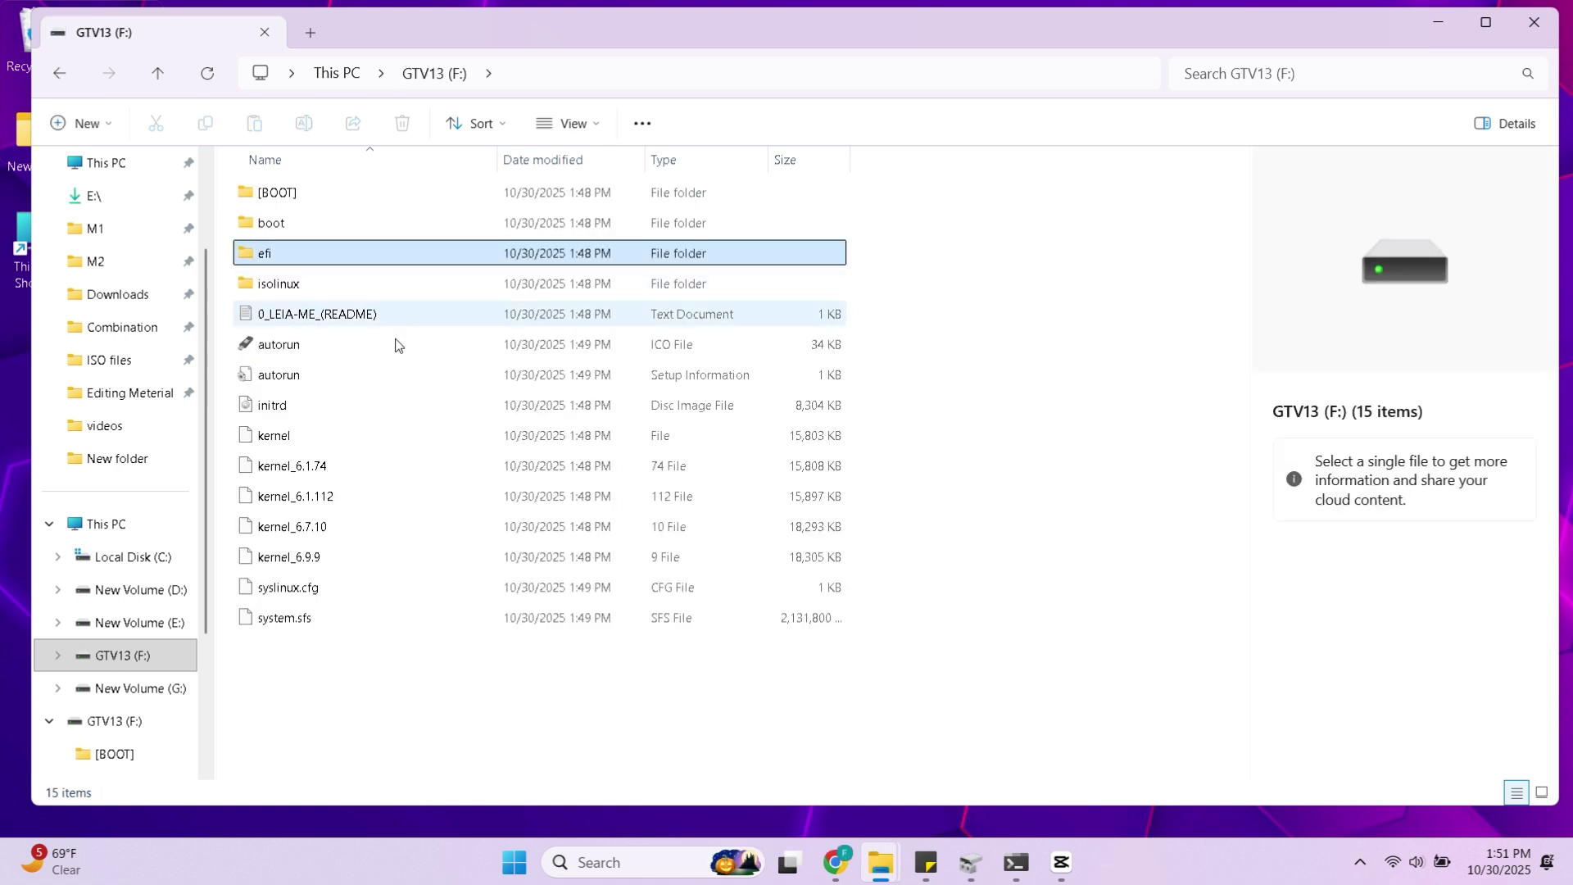
{"action": "left_click", "coordinate": [281, 625]}
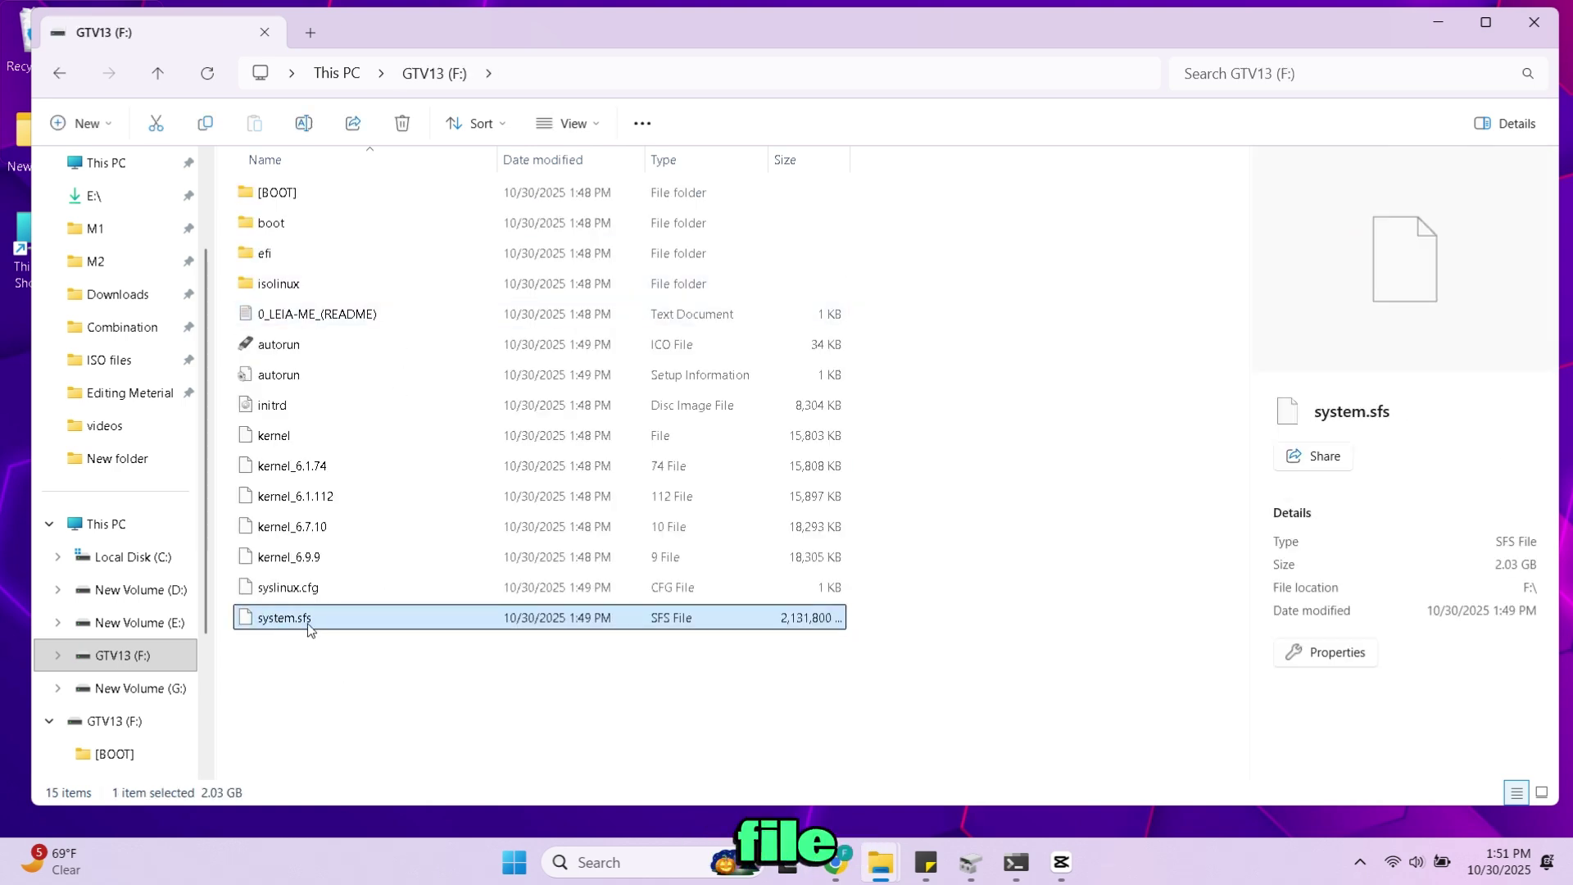
{"action": "right_click", "coordinate": [291, 622]}
{"action": "left_click", "coordinate": [379, 655]}
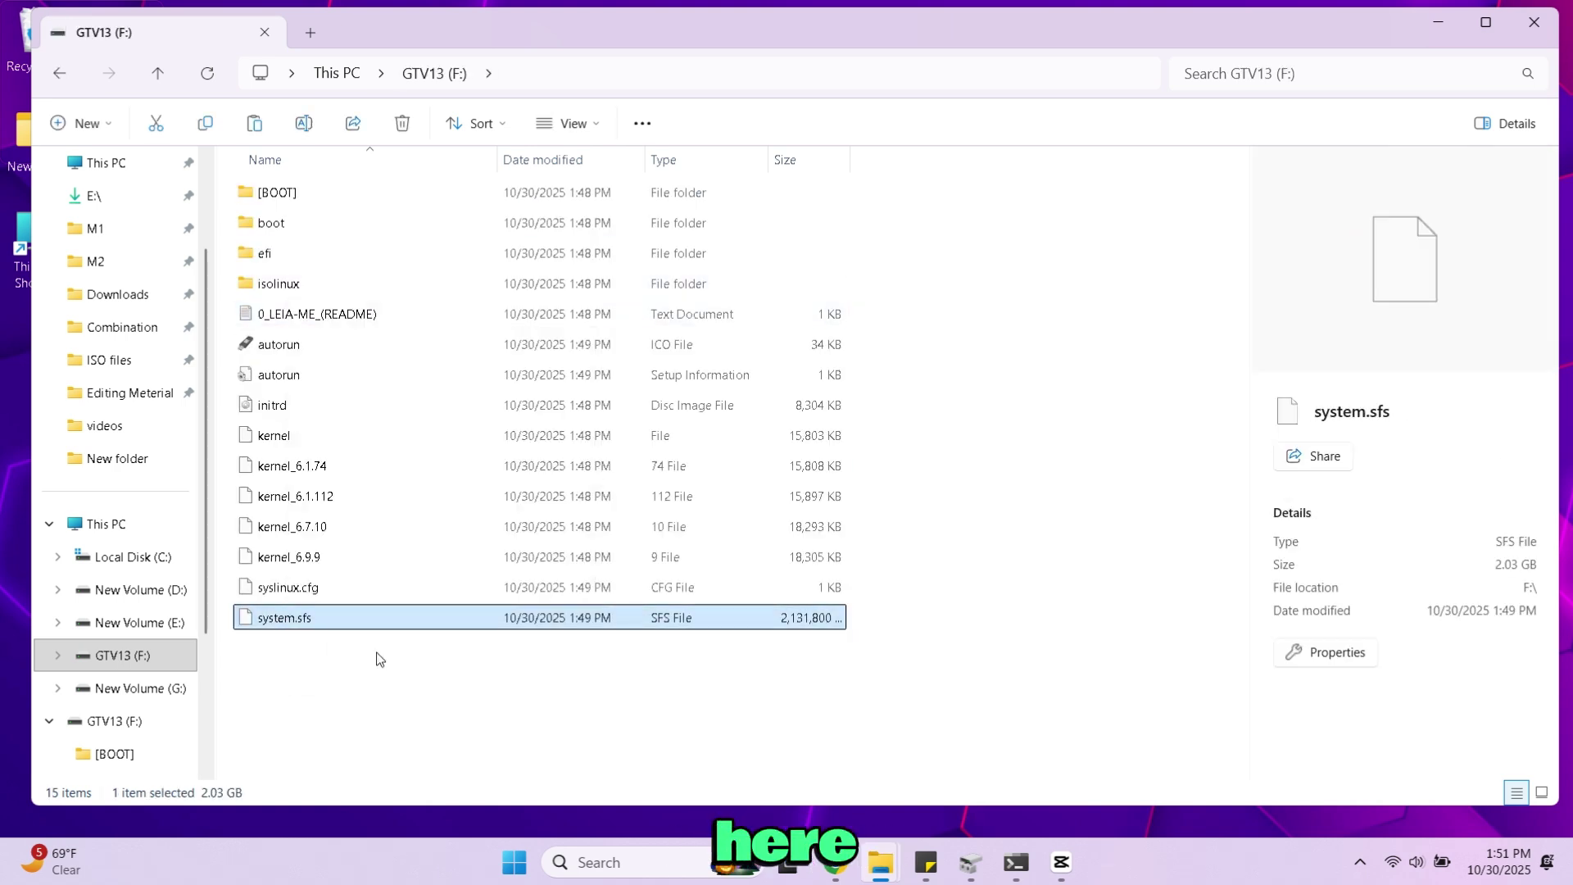
Paste the copied system.sfs file into the empty New Volume (G:) drive
{"action": "left_click", "coordinate": [145, 164]}
{"action": "left_click", "coordinate": [533, 442]}
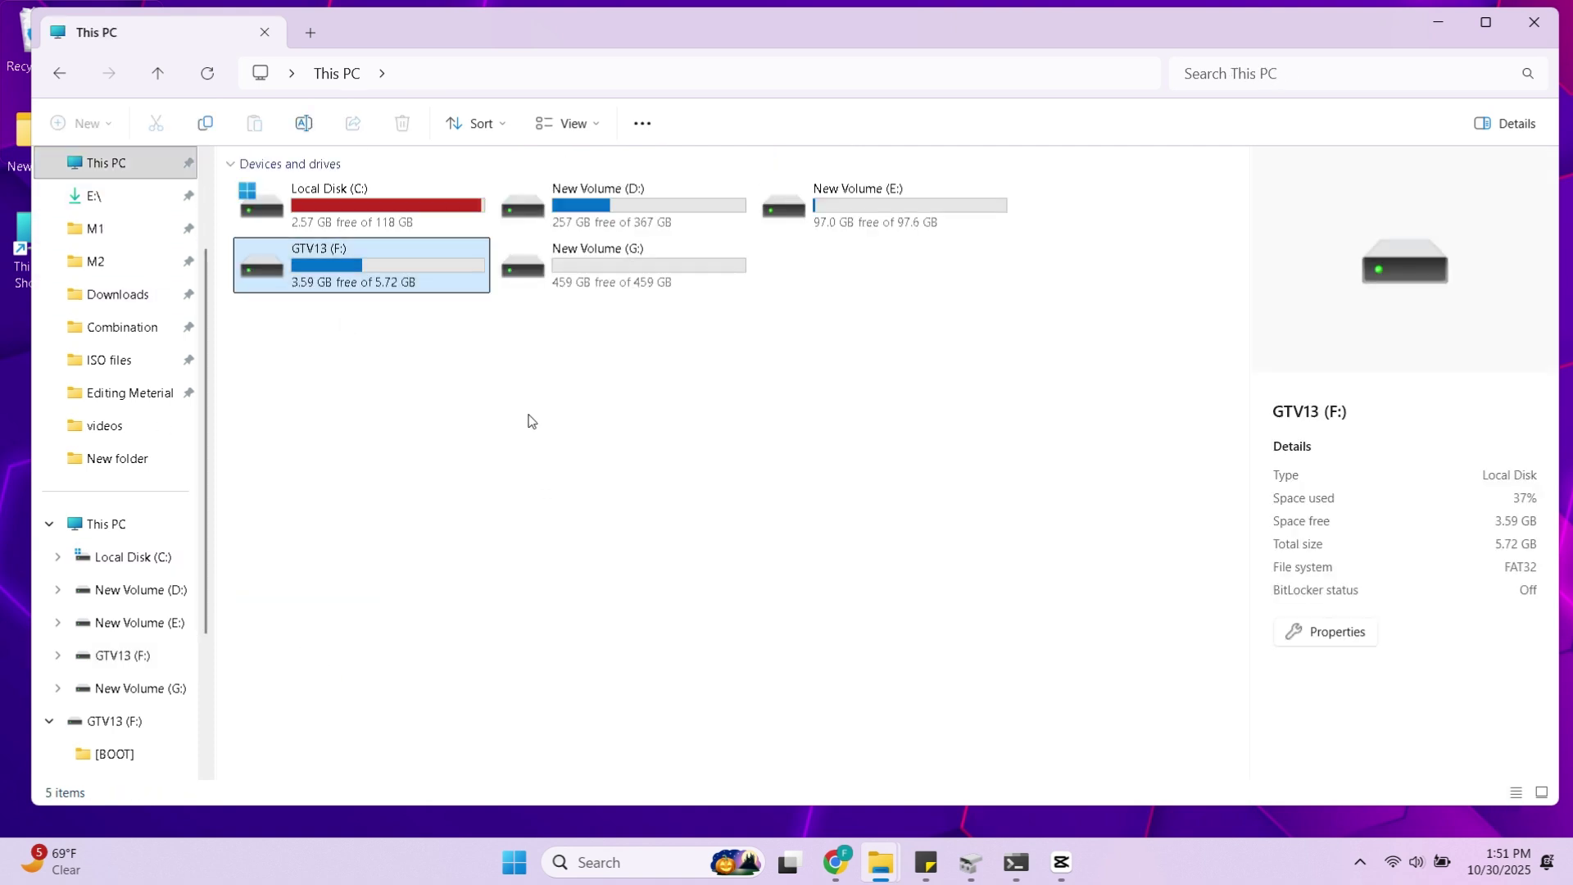
{"action": "double_click", "coordinate": [627, 257]}
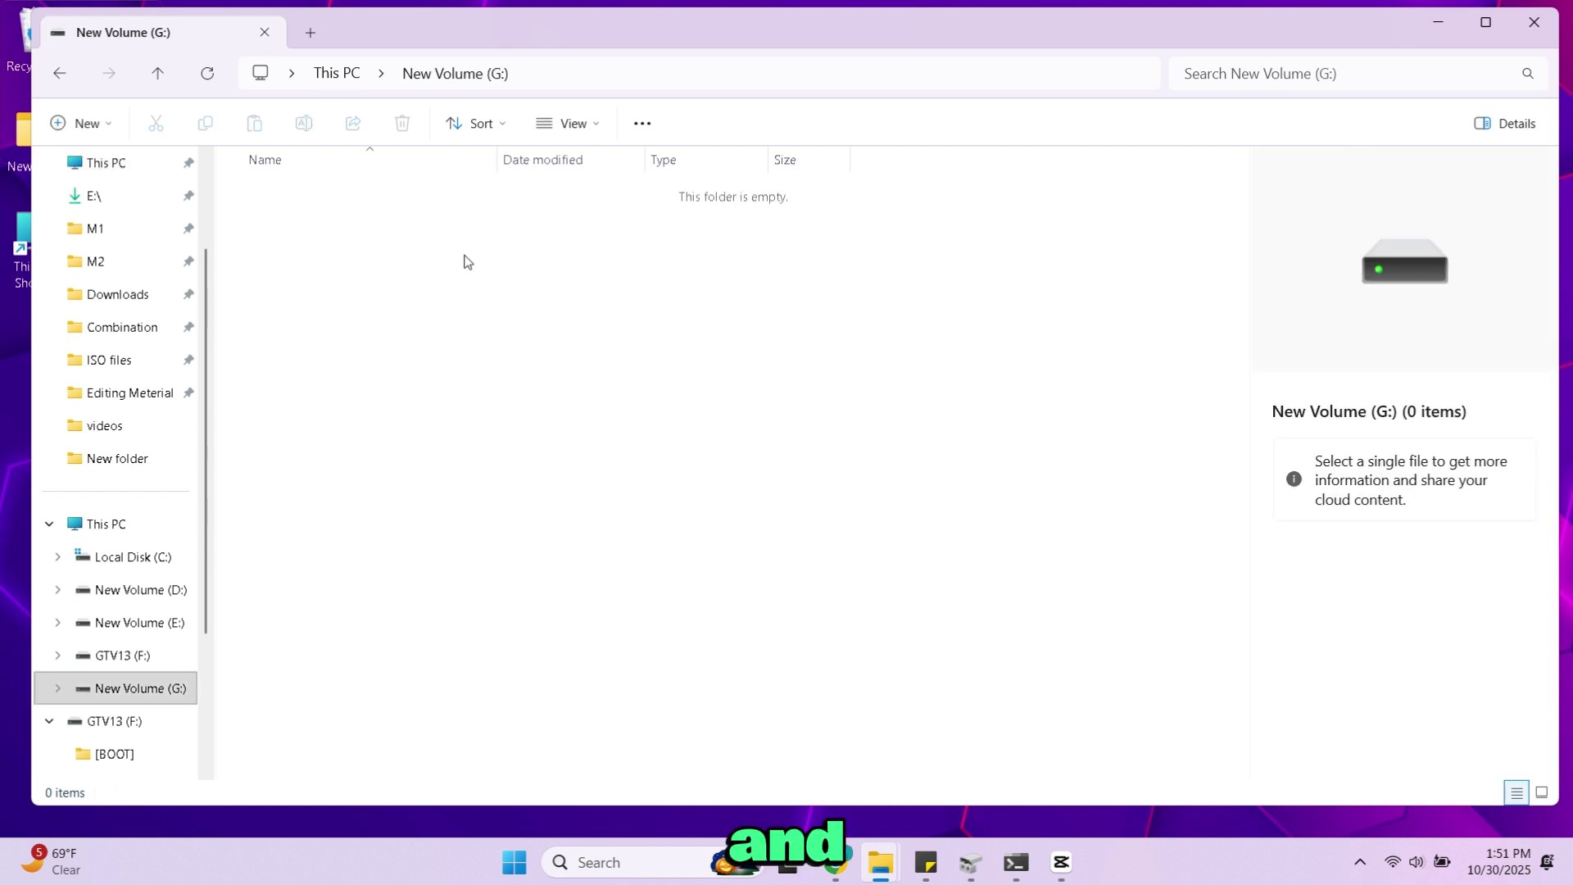
{"action": "right_click", "coordinate": [471, 257]}
{"action": "left_click", "coordinate": [497, 279]}
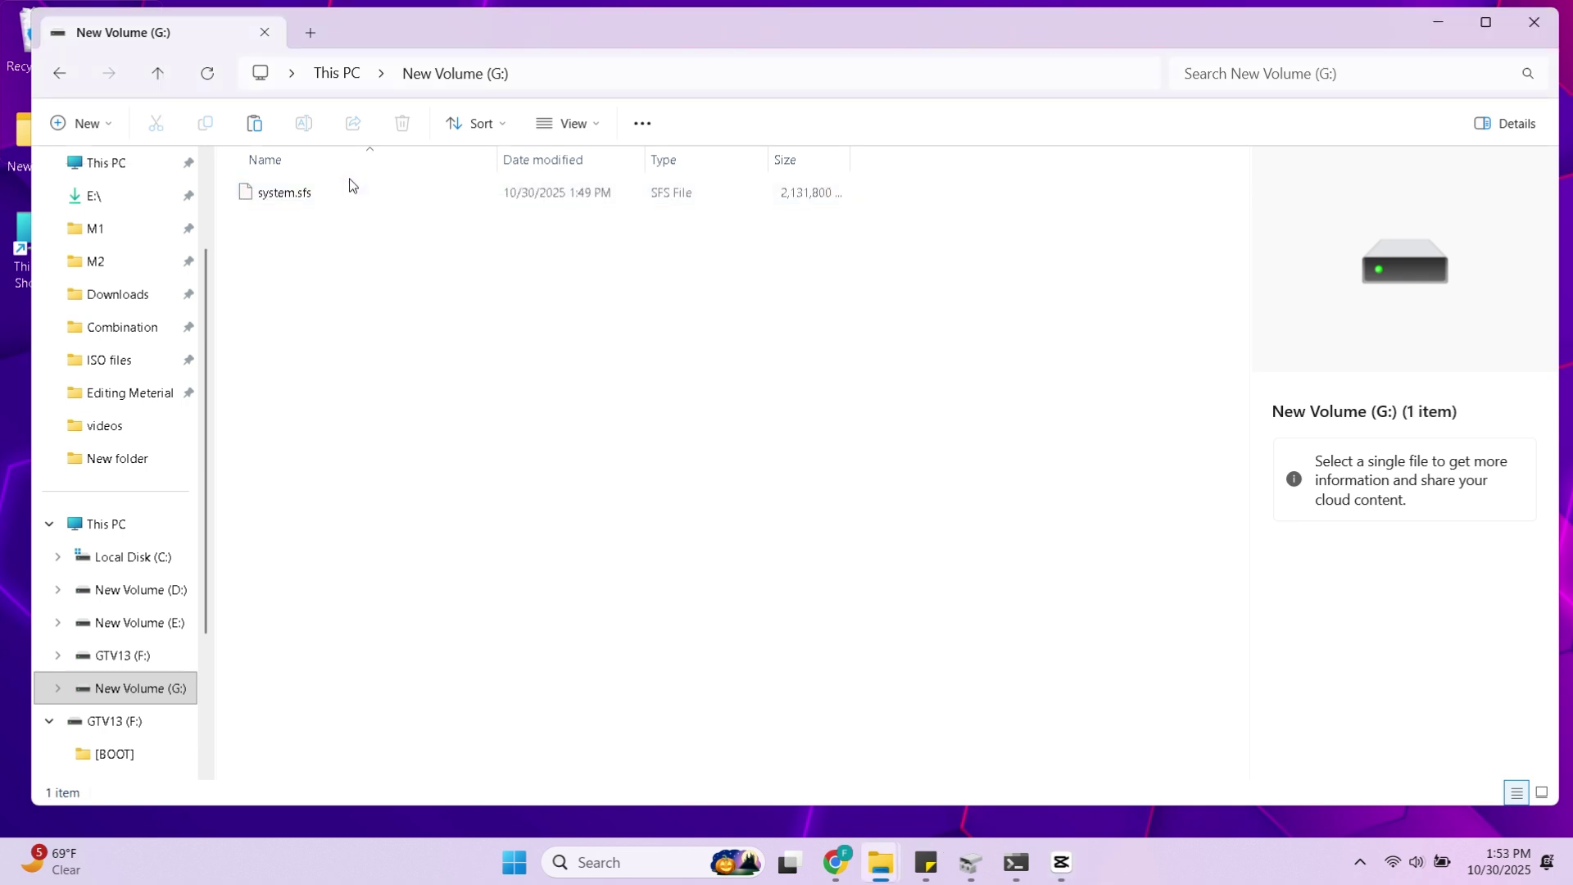
Copy the data disc image from the DATA-64GB-EXT4 archive in the Storages folder of Google TV 13 + Data in Downloads
{"action": "left_click", "coordinate": [125, 305]}
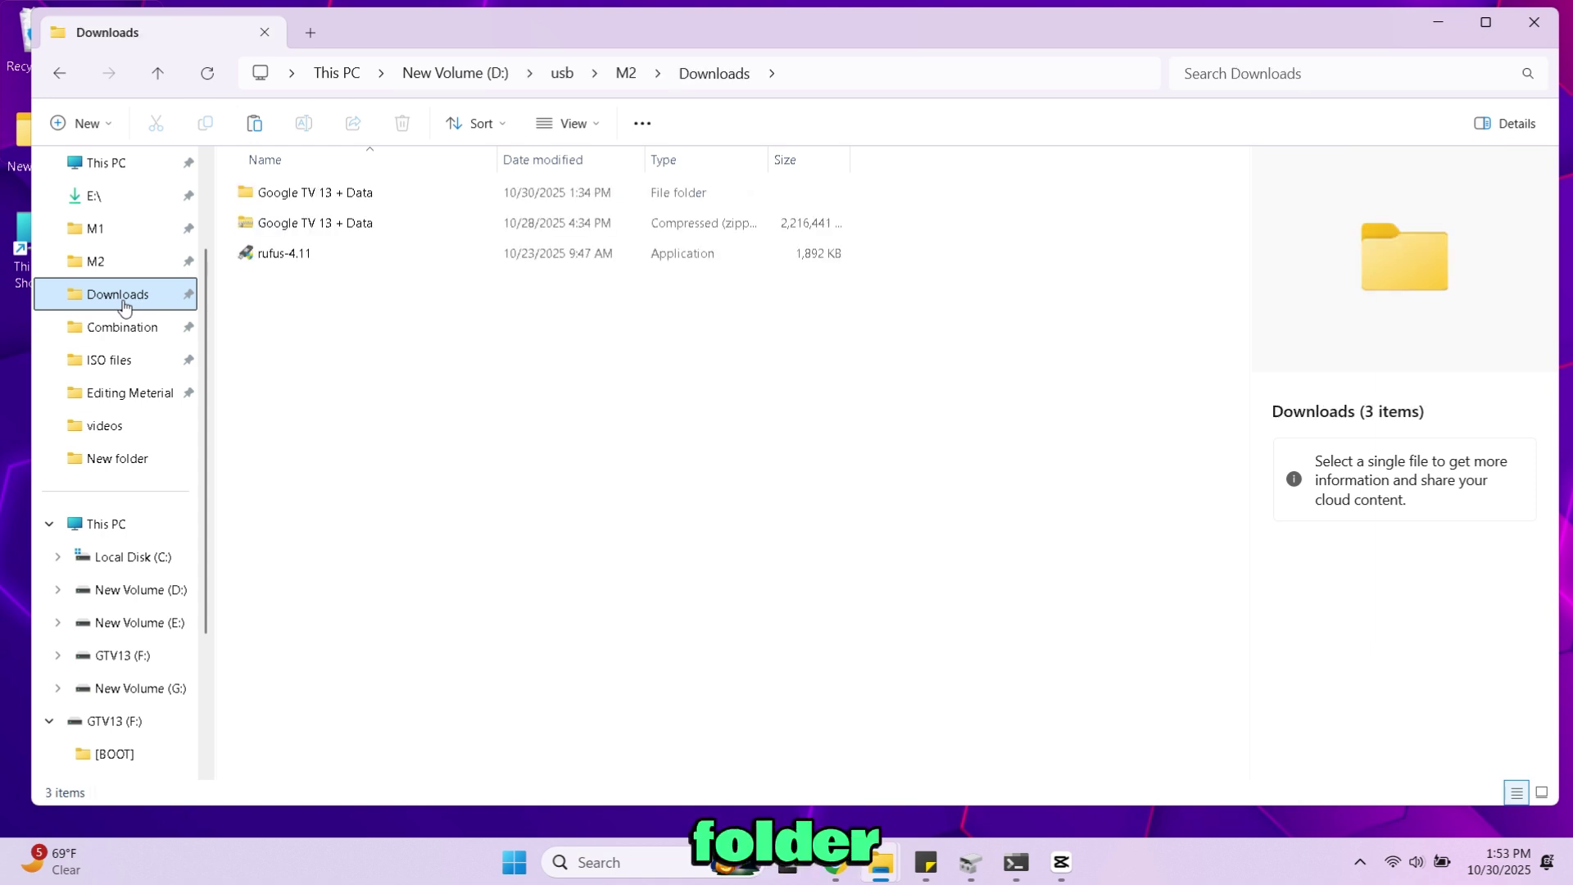
{"action": "double_click", "coordinate": [343, 204]}
{"action": "double_click", "coordinate": [334, 202]}
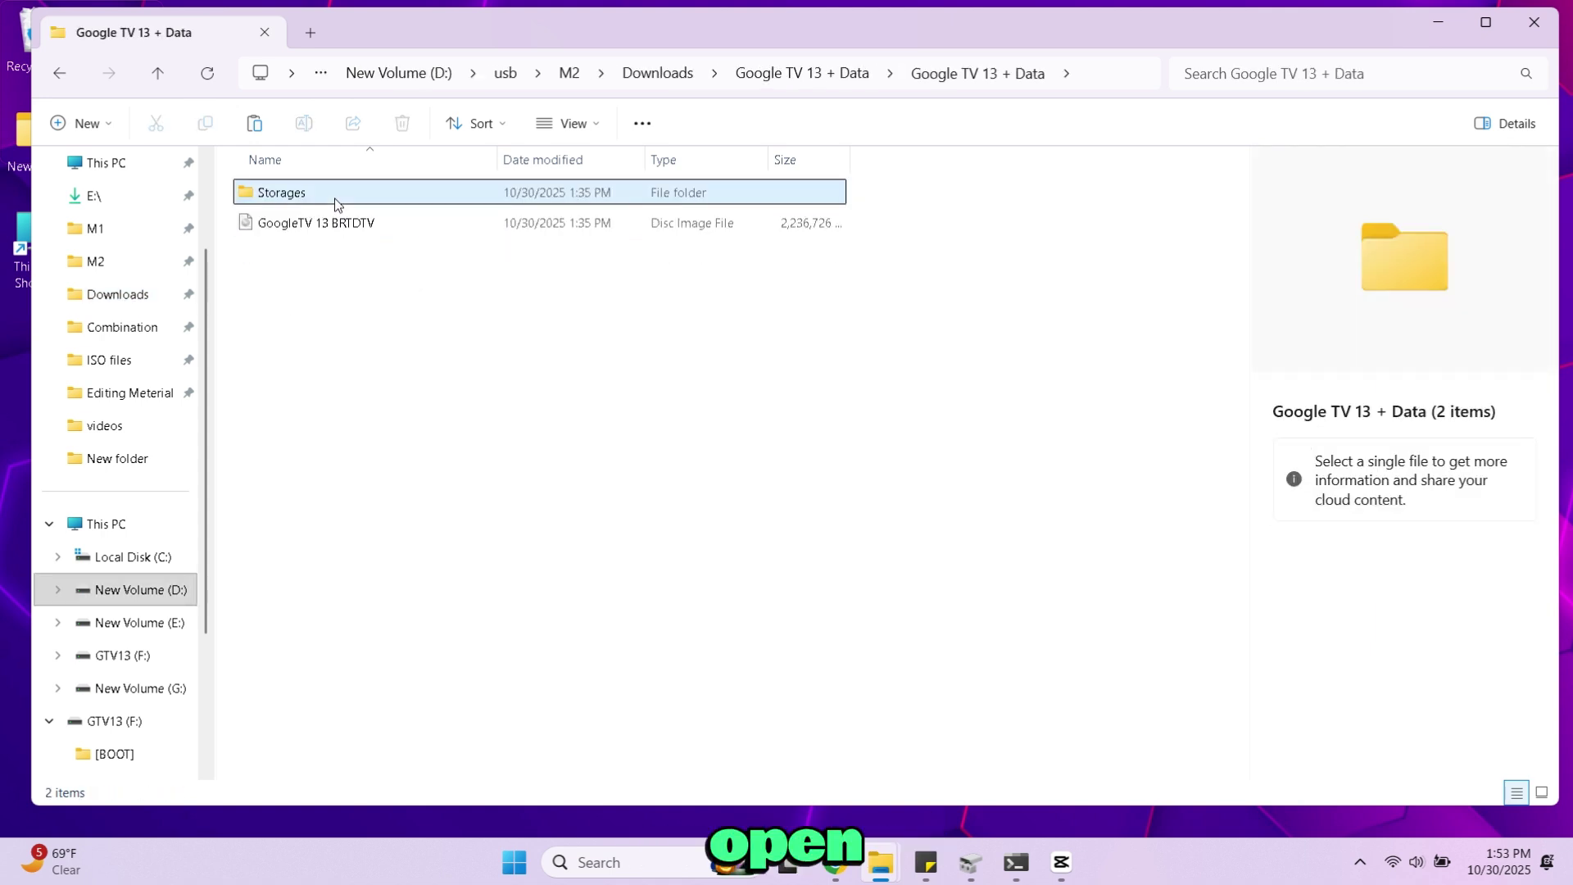
{"action": "double_click", "coordinate": [336, 202]}
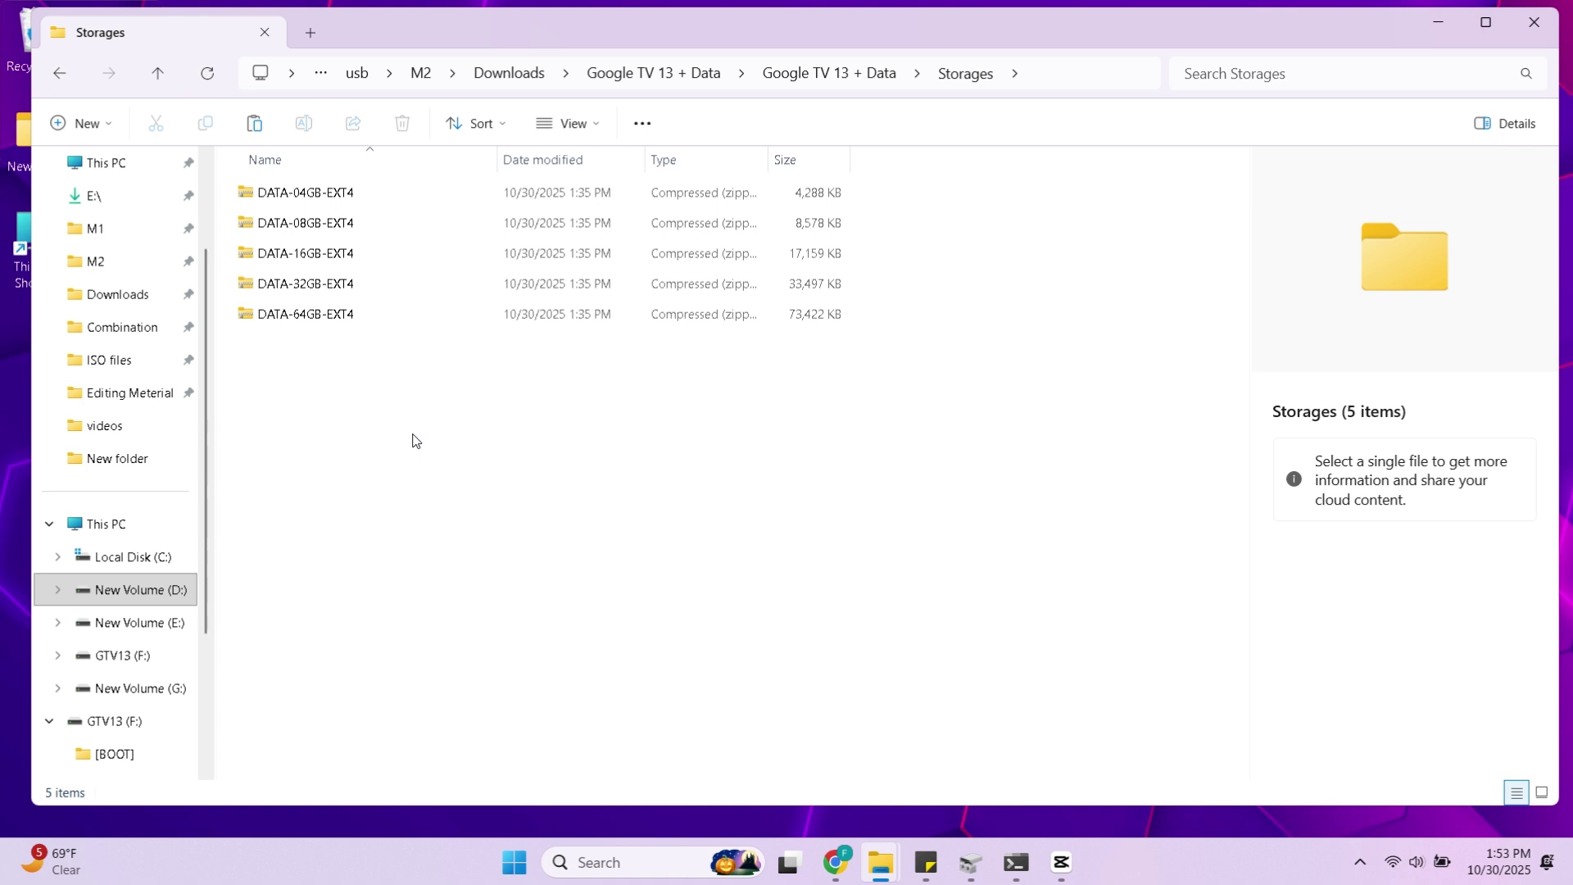
{"action": "double_click", "coordinate": [346, 315]}
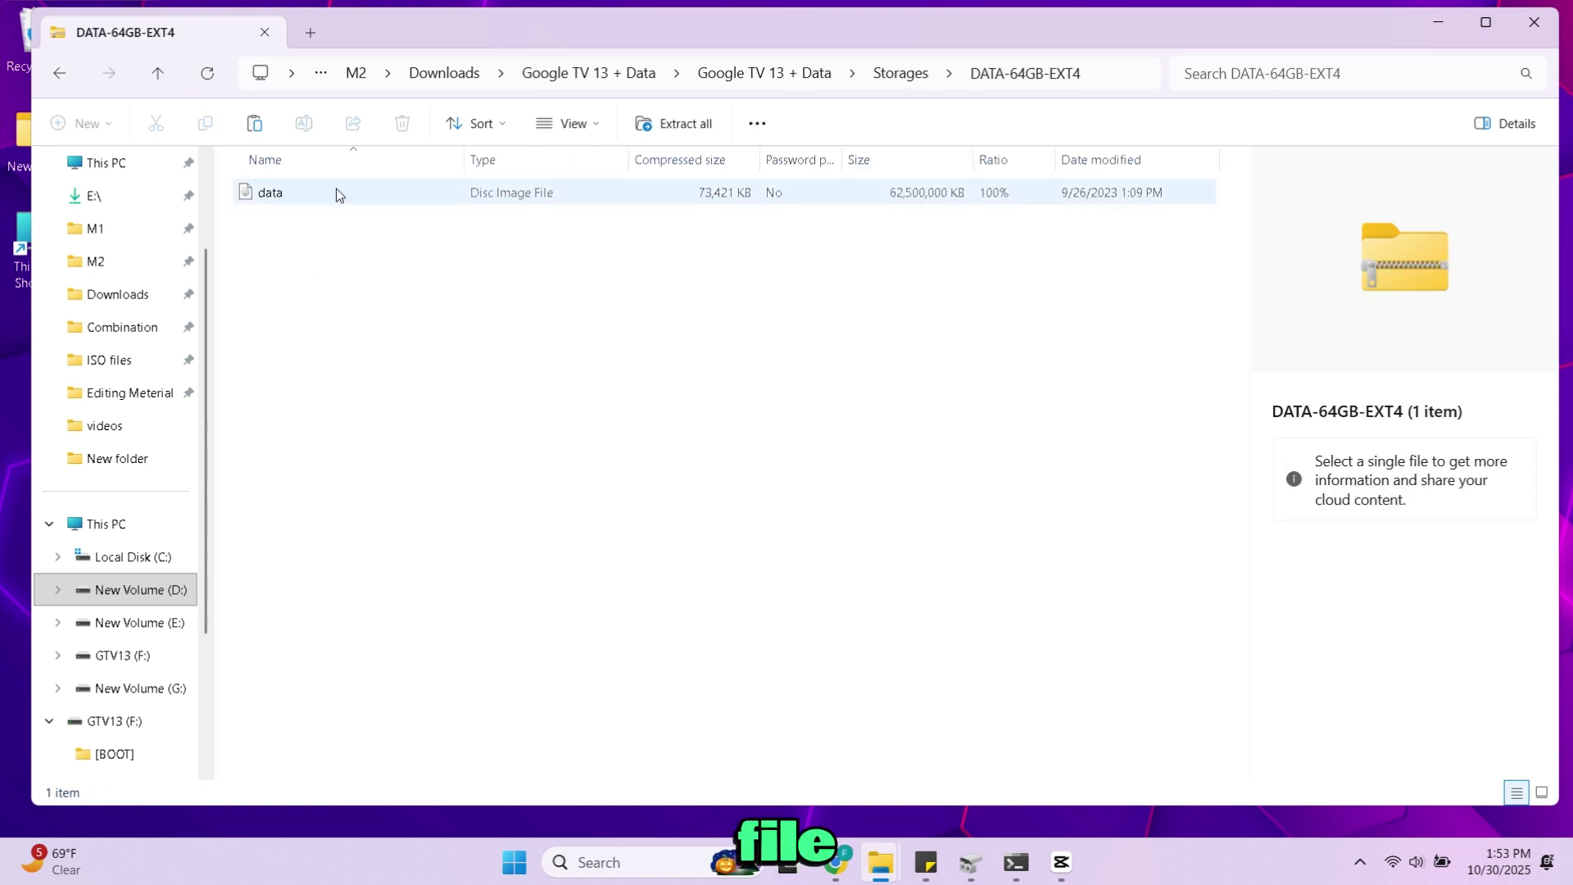
{"action": "right_click", "coordinate": [298, 194]}
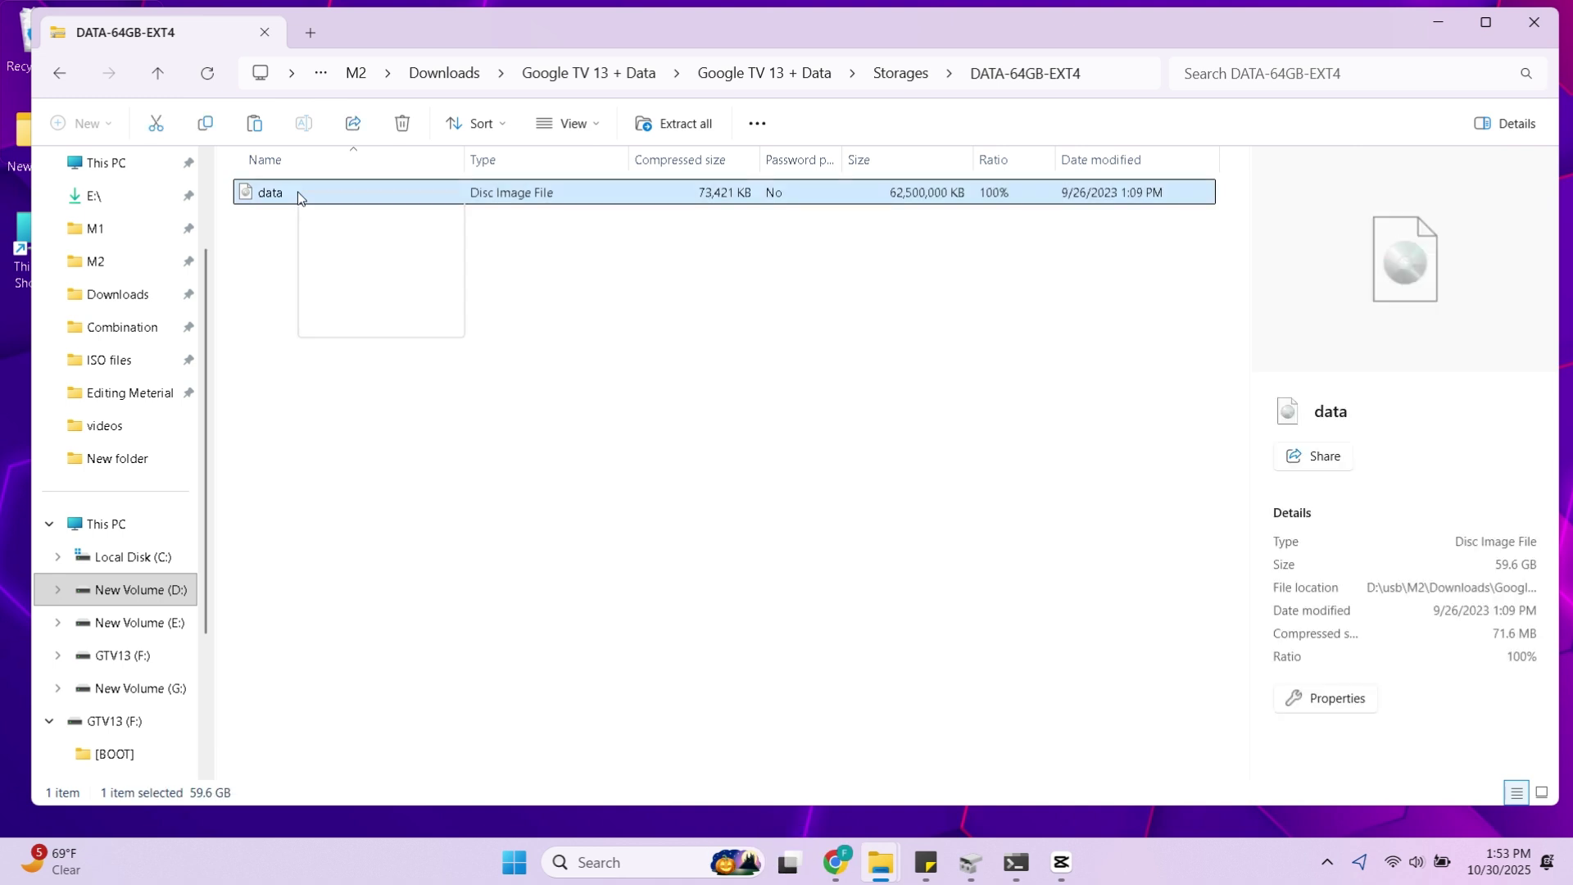
{"action": "left_click", "coordinate": [349, 262]}
Paste the data disc image into New Volume (G:) beside system.sfs and close File Explorer
{"action": "left_click", "coordinate": [161, 528]}
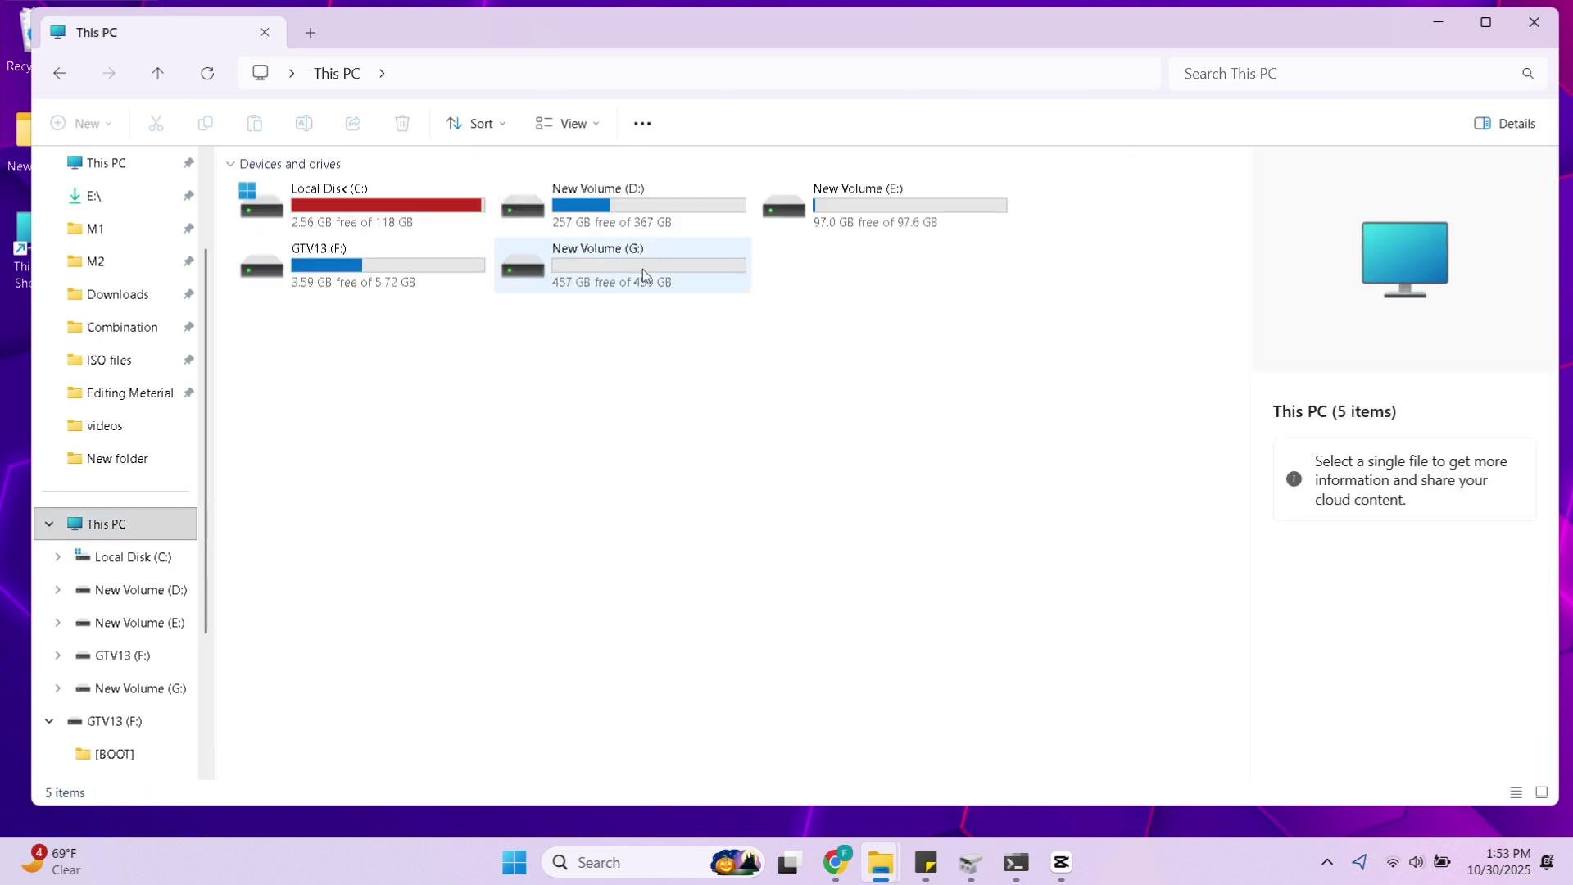
{"action": "double_click", "coordinate": [603, 257]}
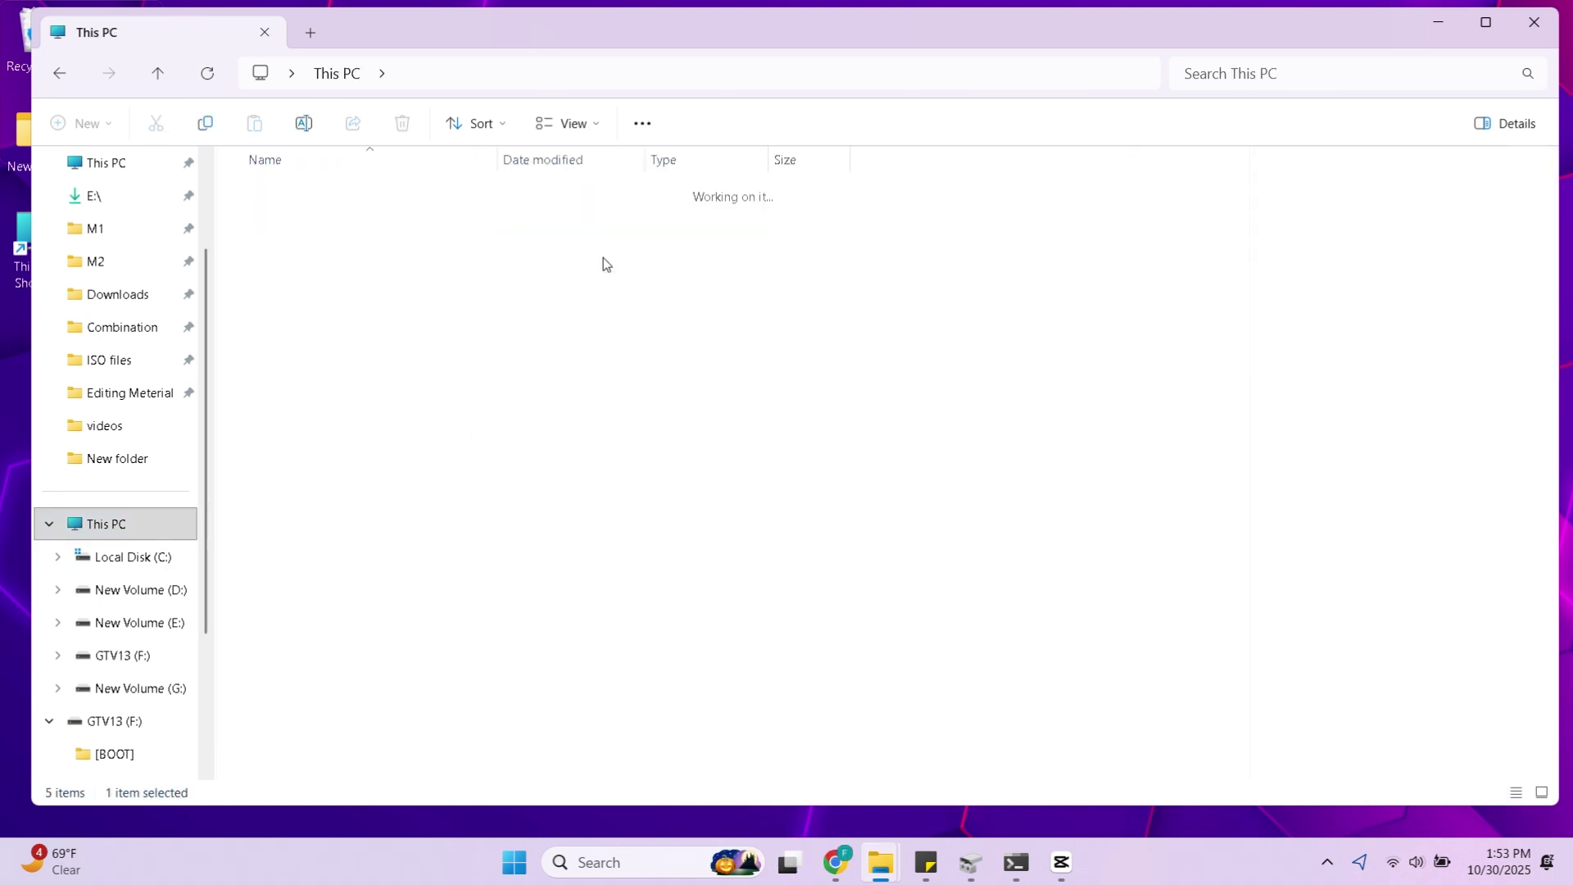
{"action": "right_click", "coordinate": [451, 263]}
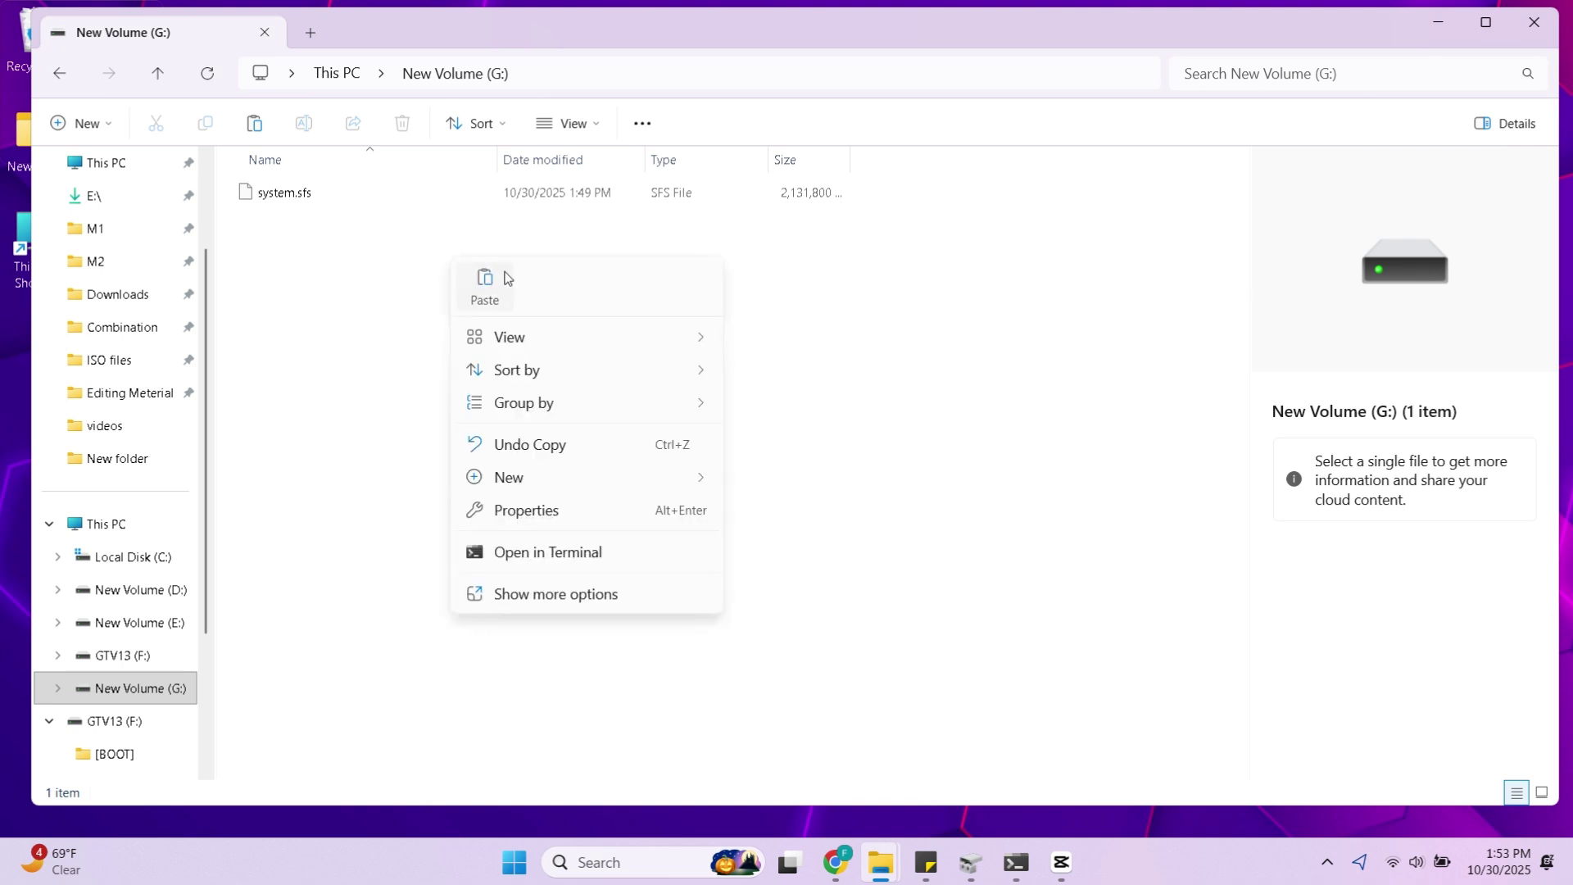
{"action": "left_click", "coordinate": [508, 278]}
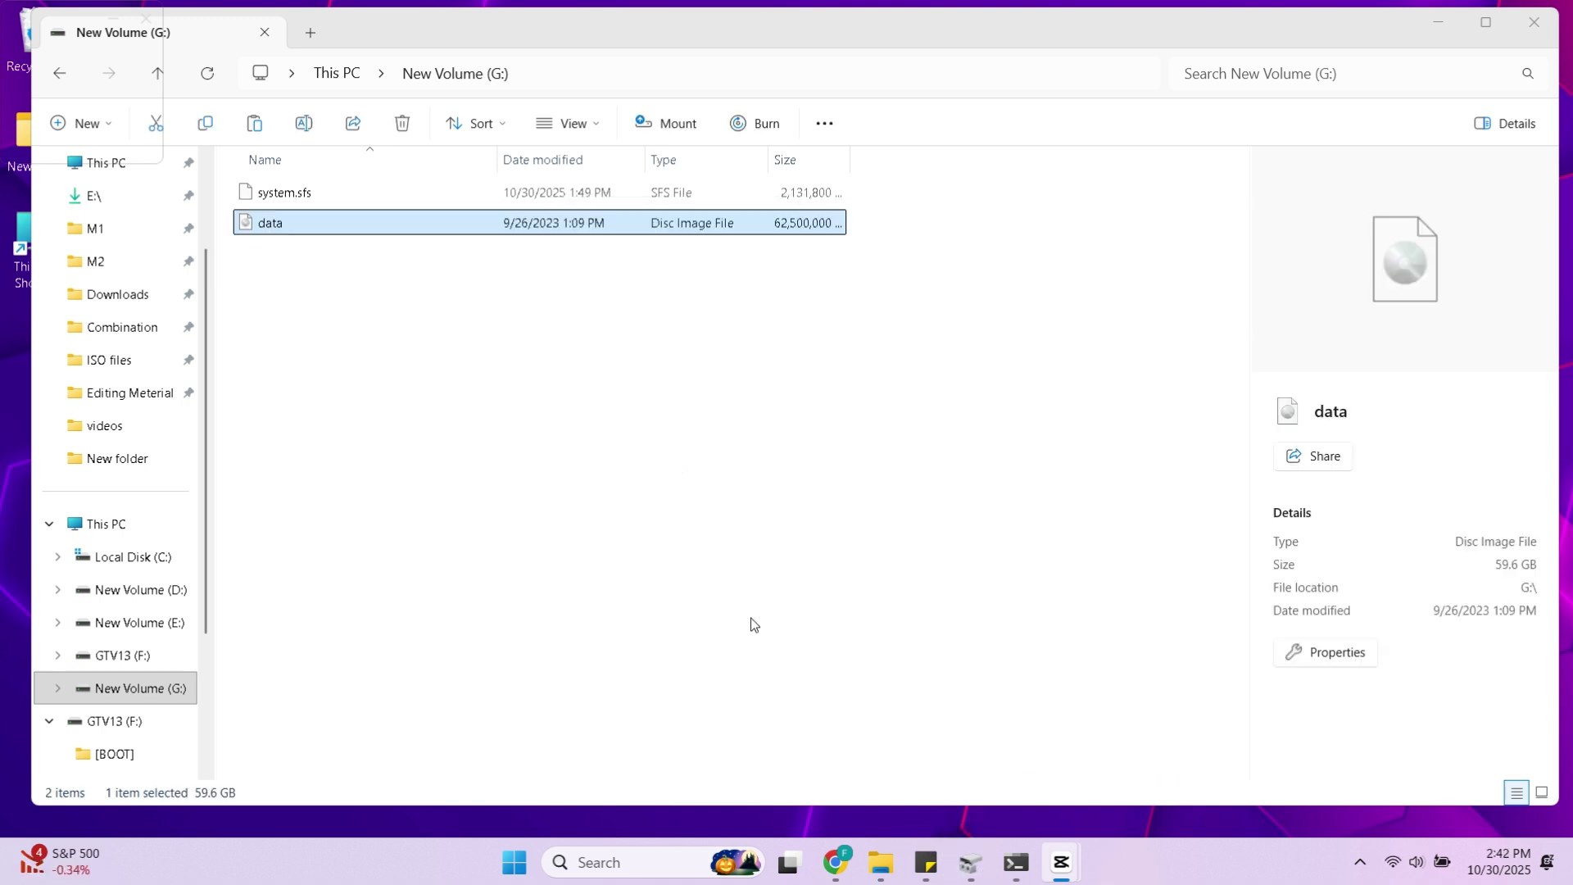
{"action": "left_click", "coordinate": [456, 332]}
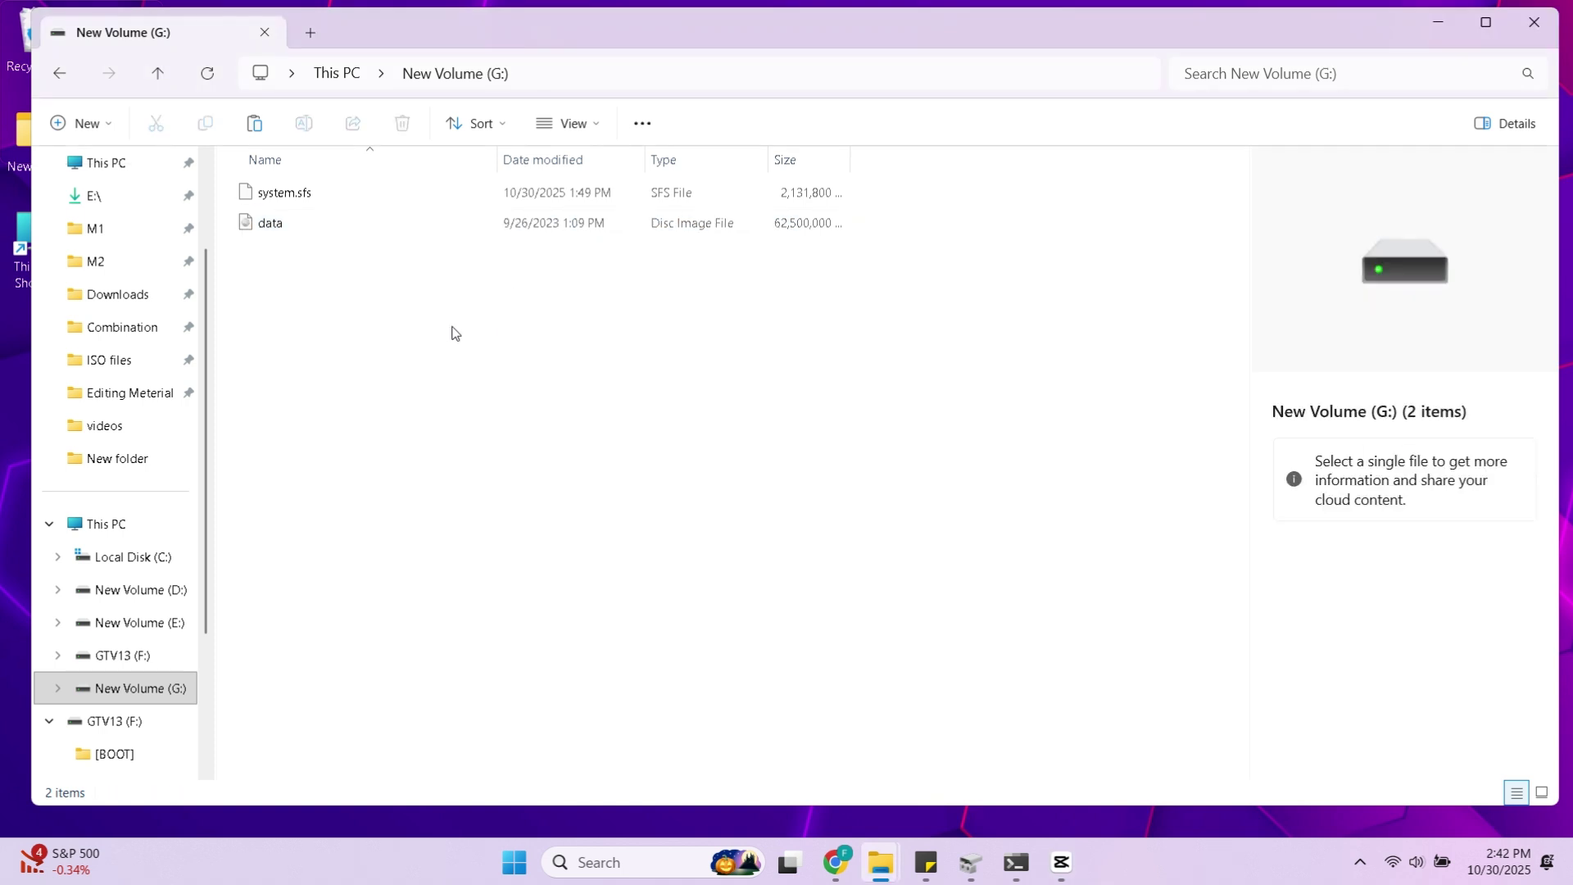
{"action": "left_click", "coordinate": [1533, 26]}
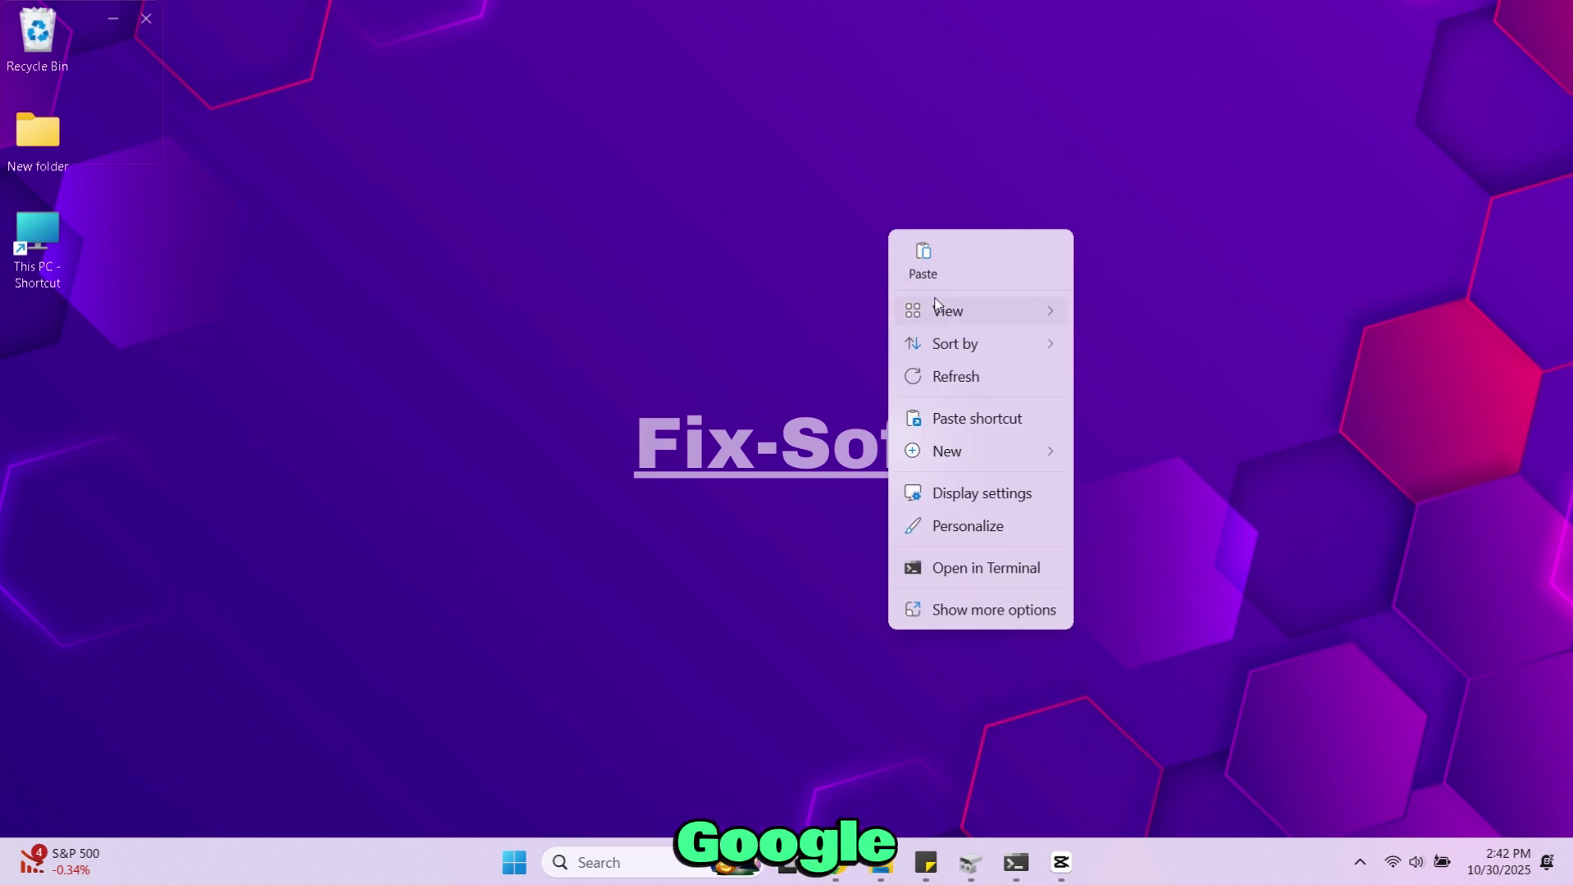
Restart the computer from Windows
{"action": "left_click", "coordinate": [515, 864]}
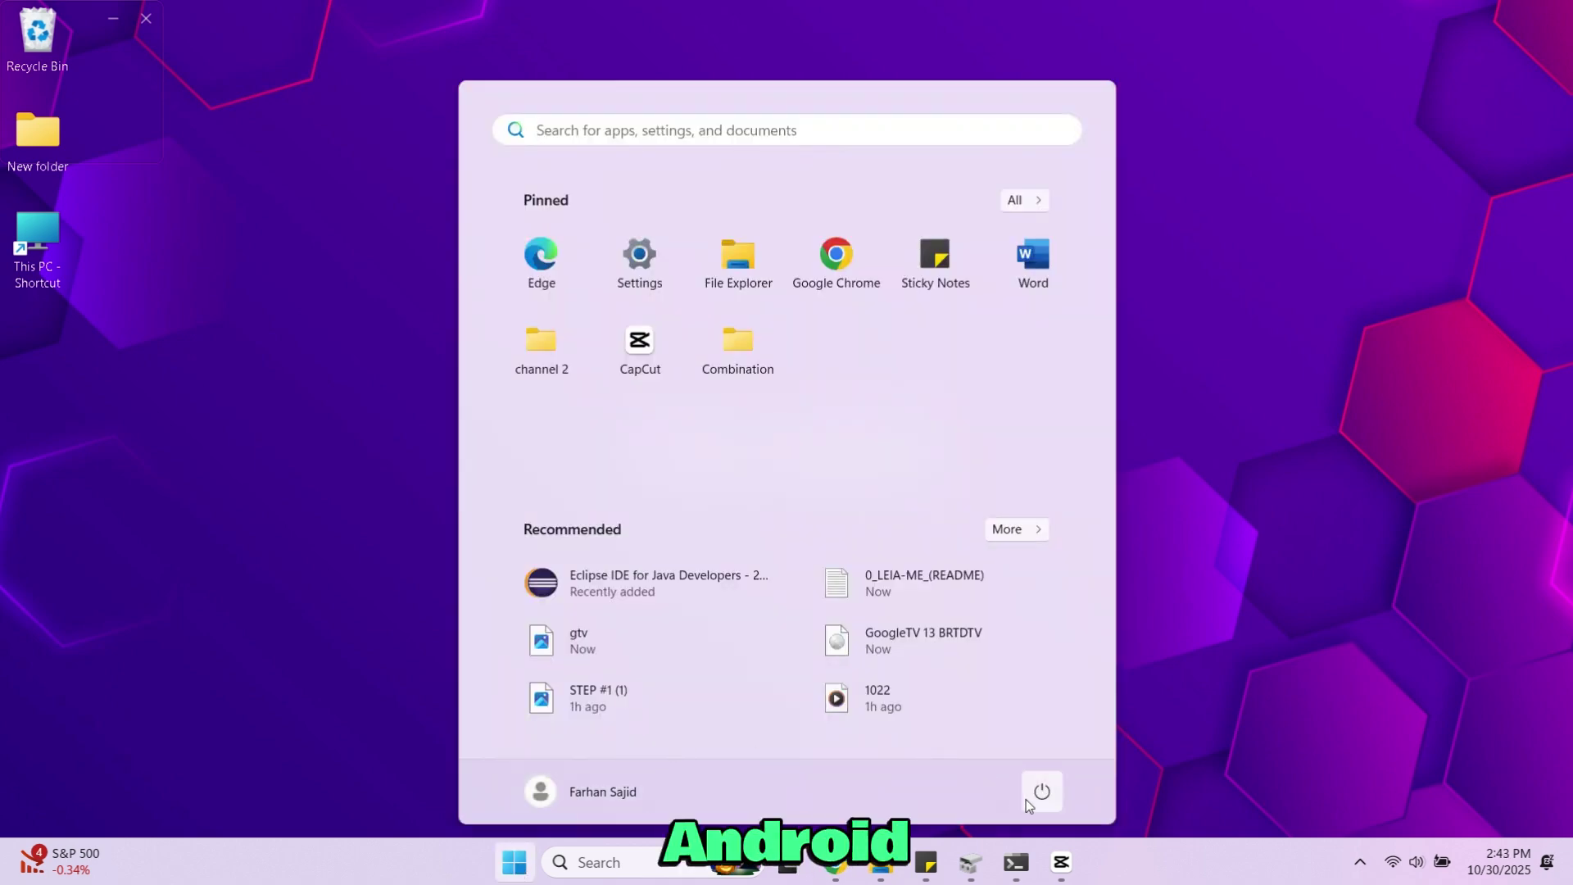
{"action": "left_click", "coordinate": [1029, 796]}
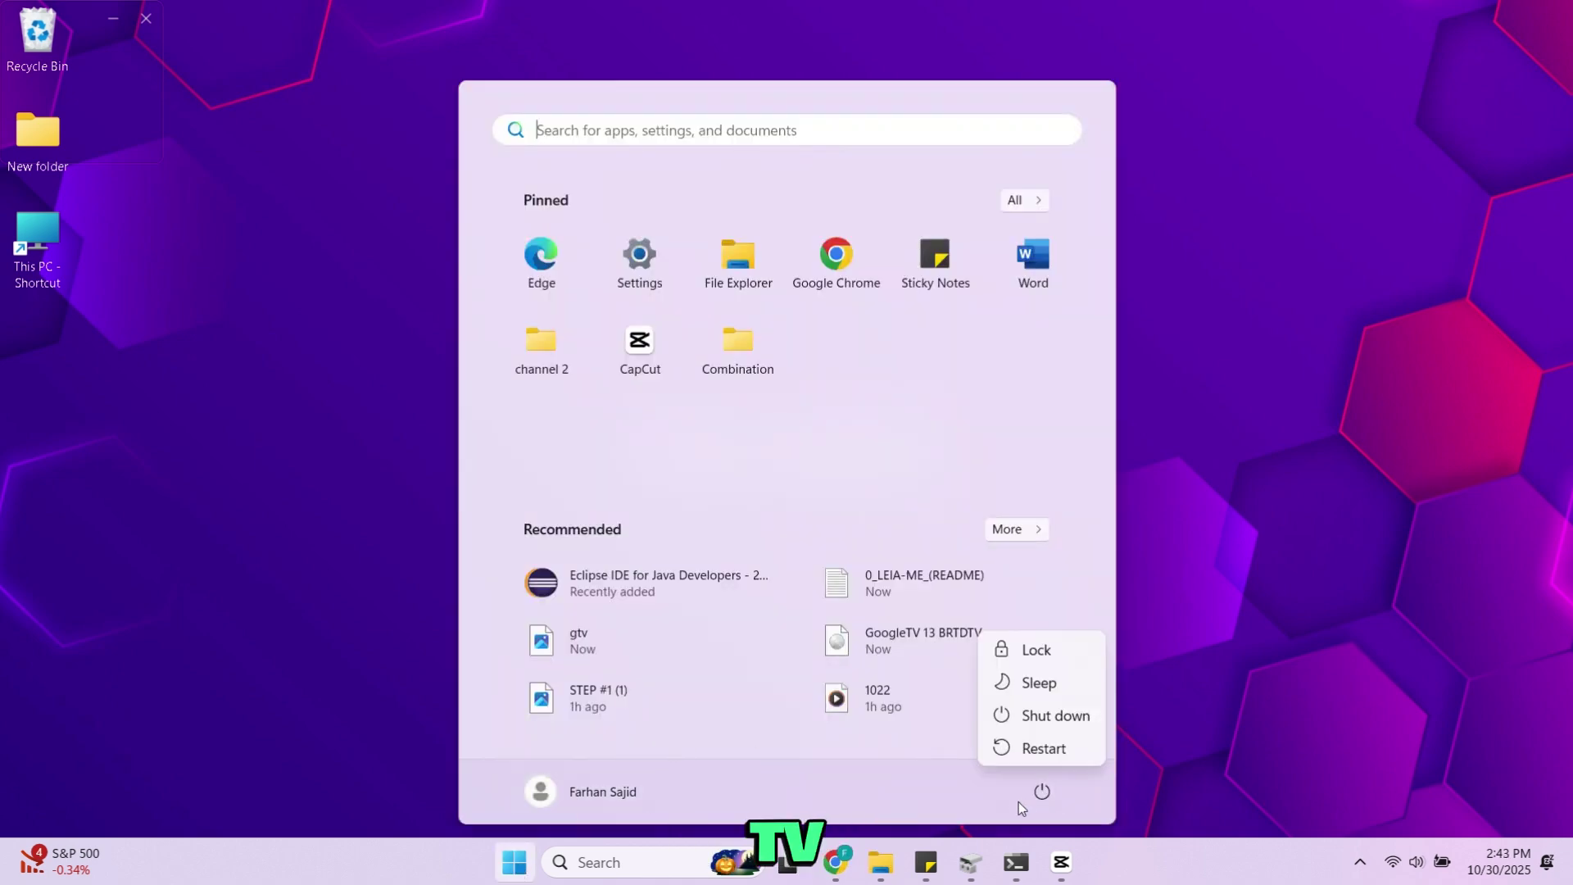
{"action": "left_click", "coordinate": [1037, 747]}
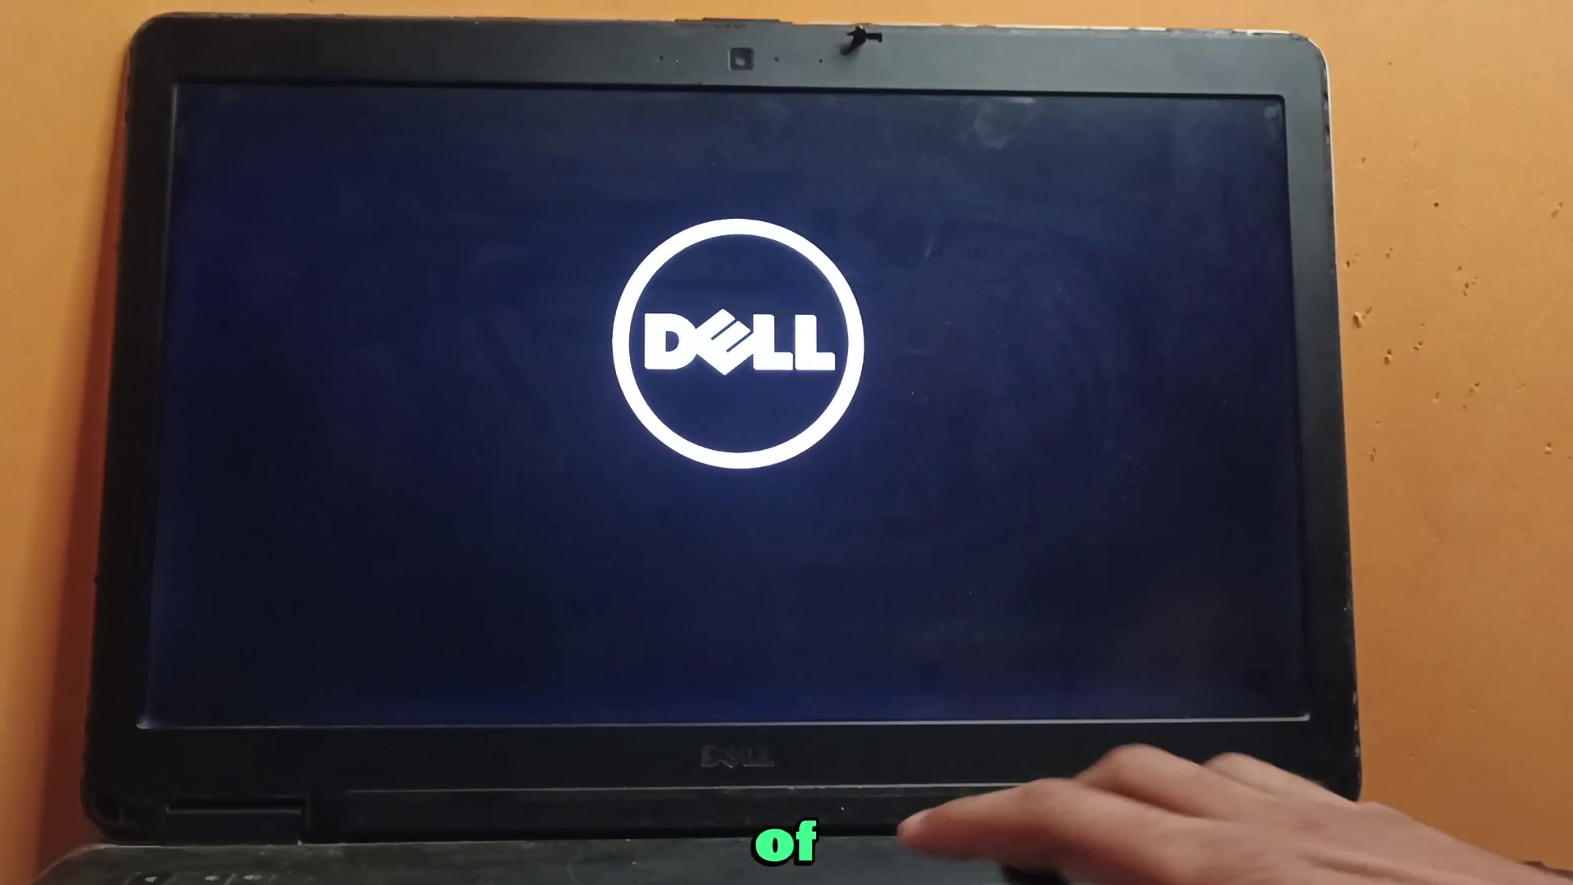
Open the Dell one-time boot menu at startup and boot from the UEFI WD My Passport drive
{"action": "key", "text": "F12"}
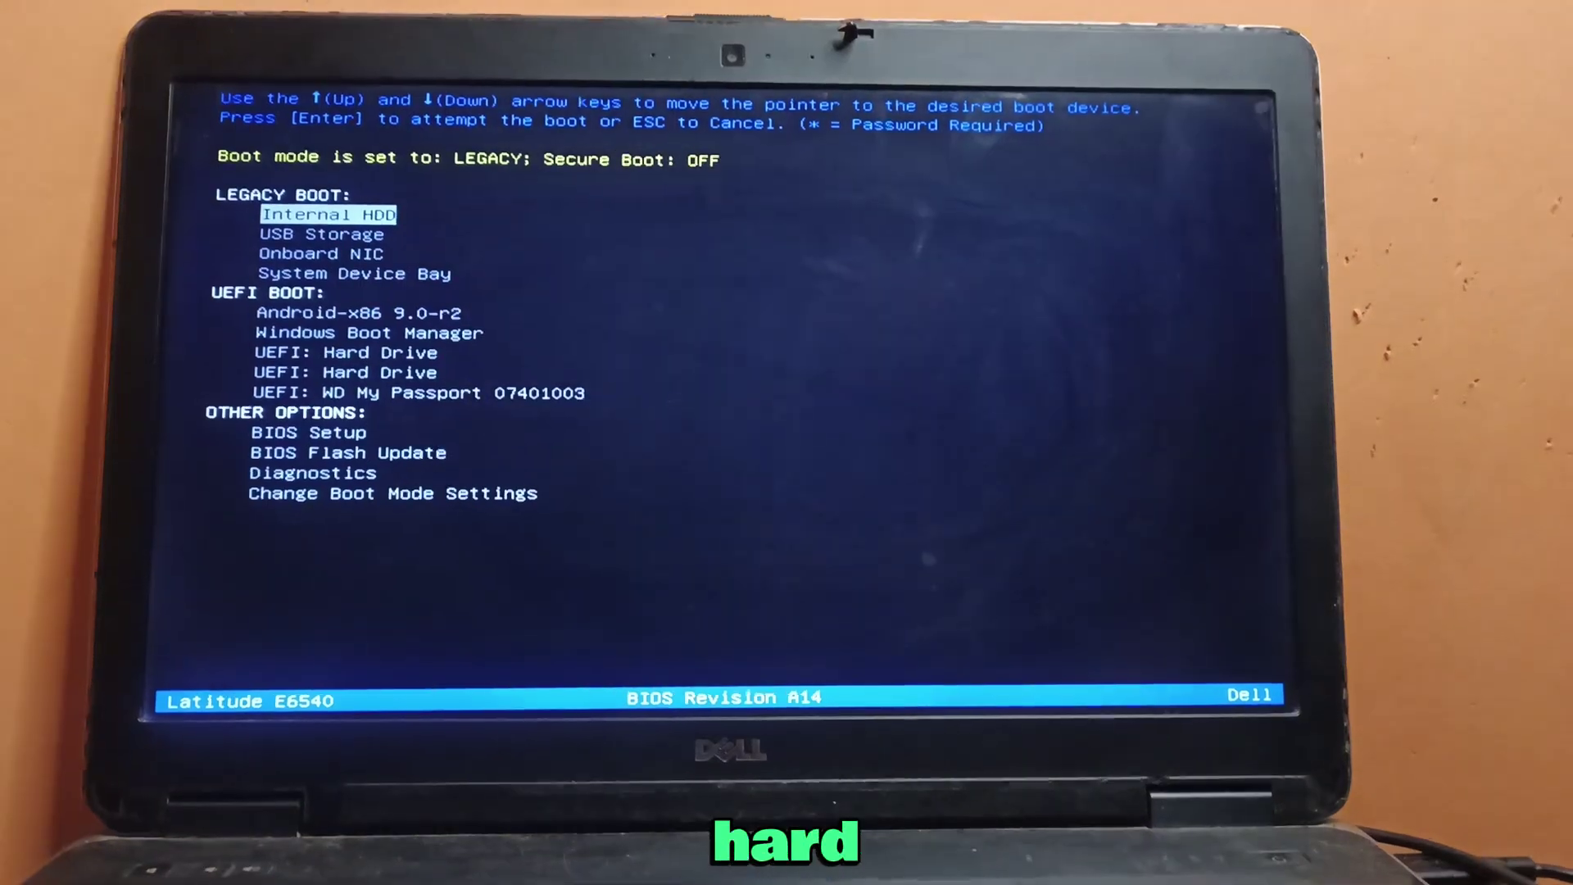
{"action": "key", "text": "Down"}
{"action": "key", "text": "Down"}
{"action": "key", "text": "Down"}
{"action": "key", "text": "Down"}
{"action": "key", "text": "Down"}
{"action": "key", "text": "Down"}
{"action": "key", "text": "Down"}
{"action": "key", "text": "Down"}
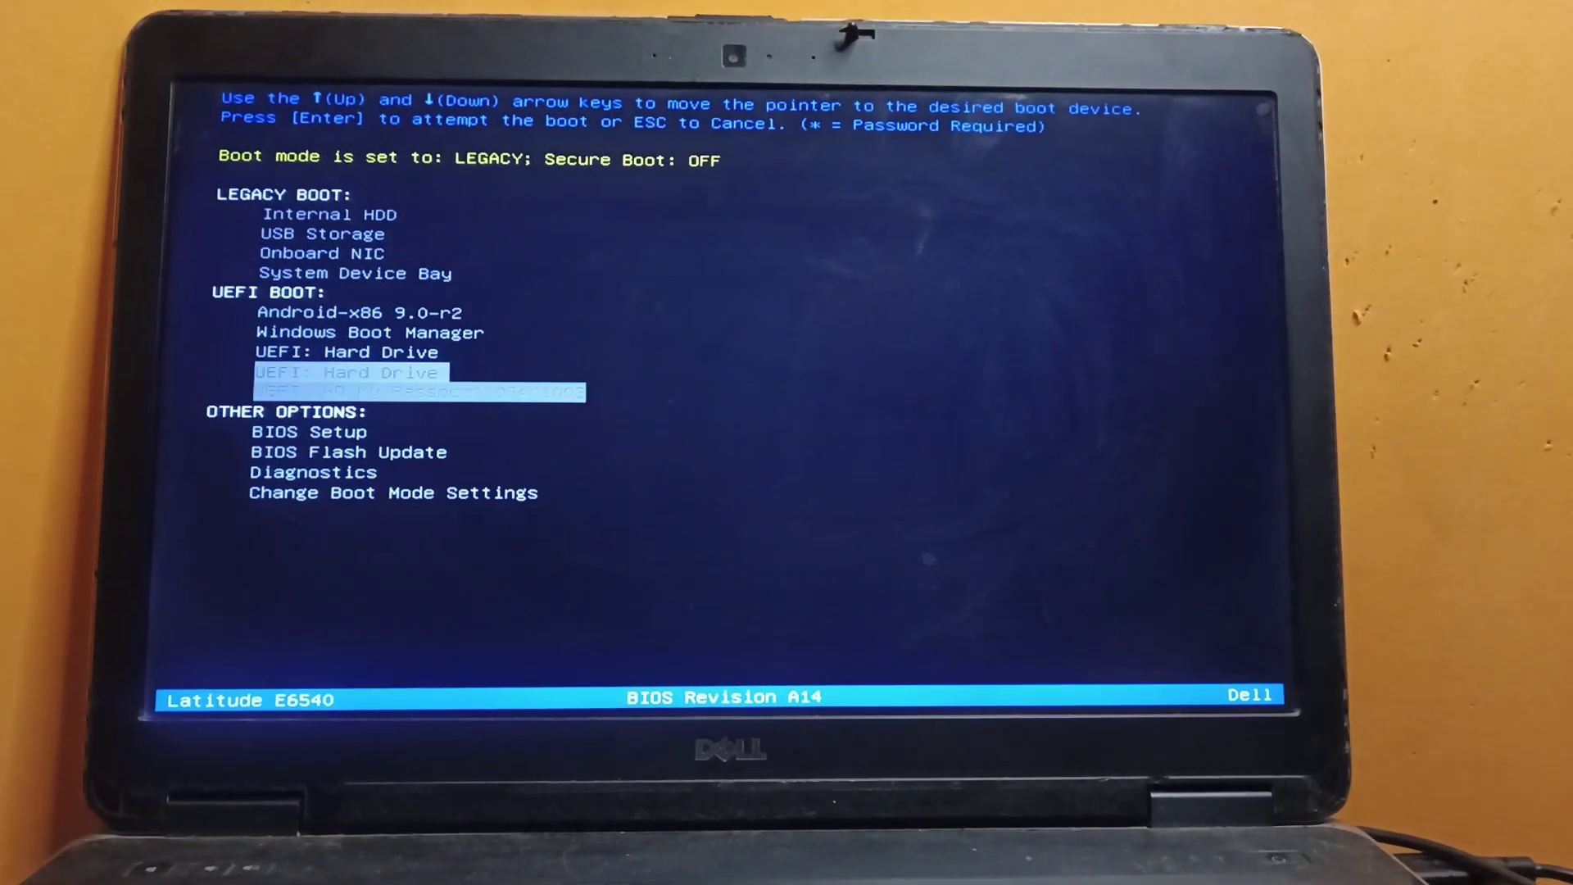
{"action": "key", "text": "Return"}
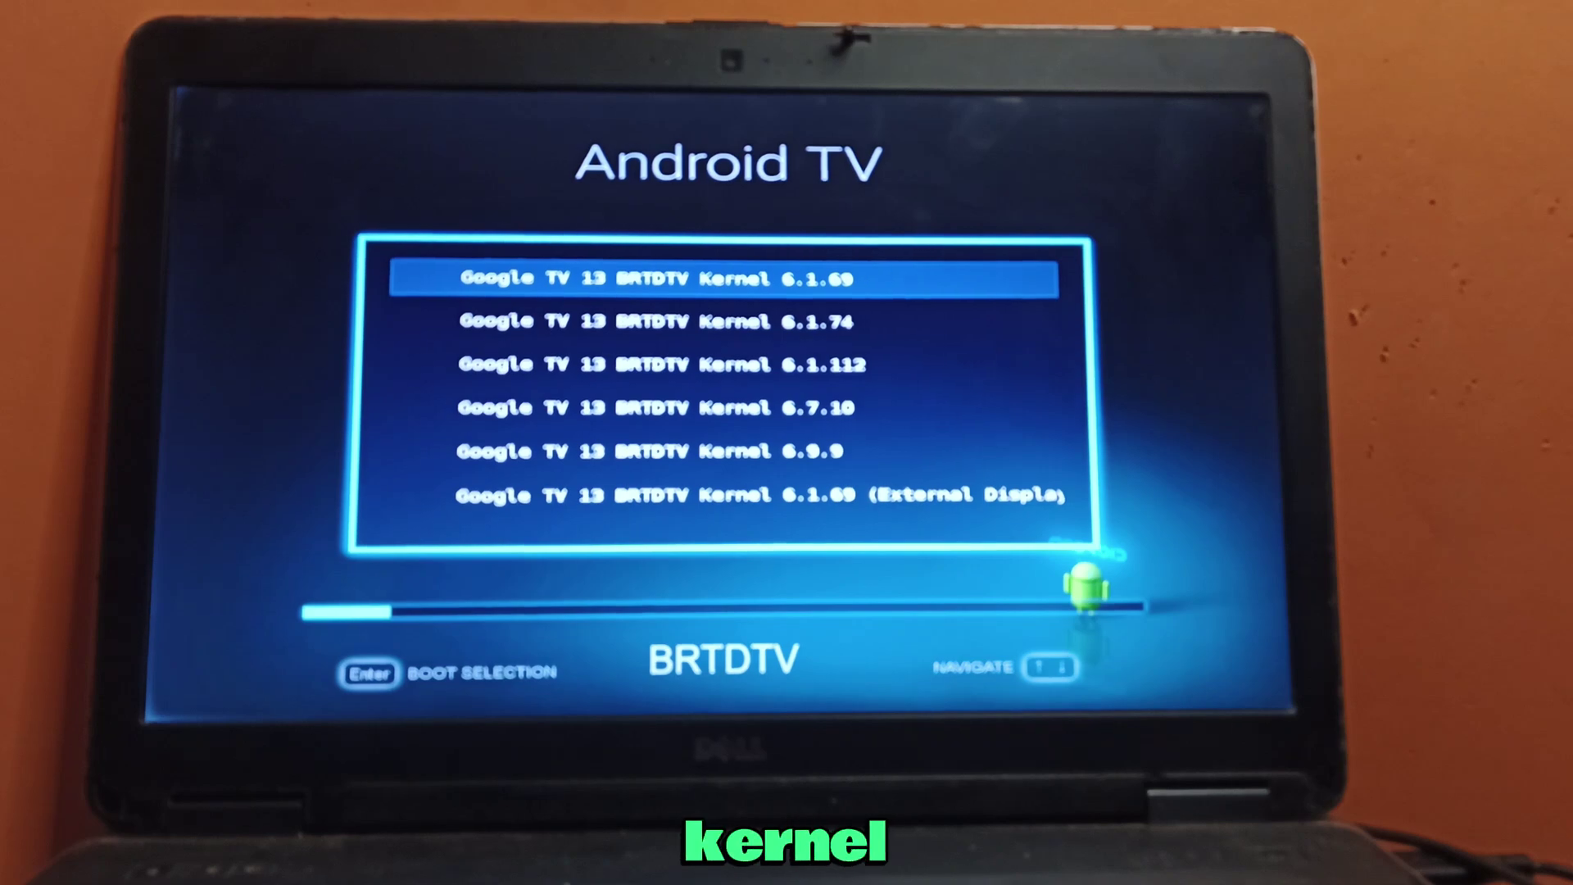
Boot the Google TV 13 BRTDTV Kernel 6.1.69 entry for the built-in display
{"action": "key", "text": "Down"}
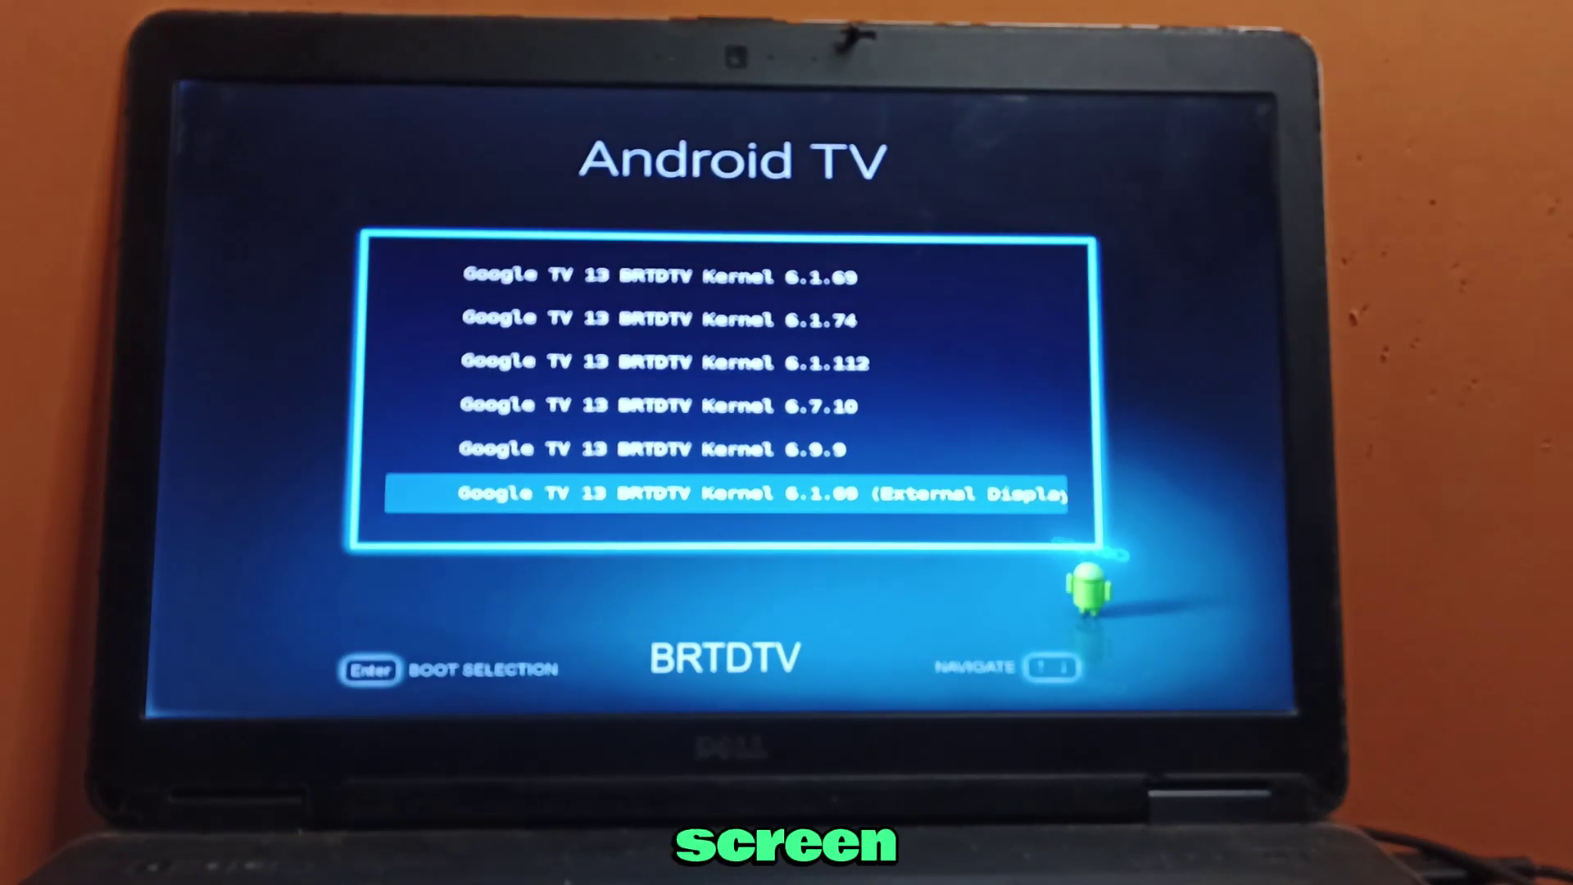
{"action": "key", "text": "Up"}
{"action": "key", "text": "Up"}
{"action": "key", "text": "Up"}
{"action": "key", "text": "Up"}
{"action": "key", "text": "Up"}
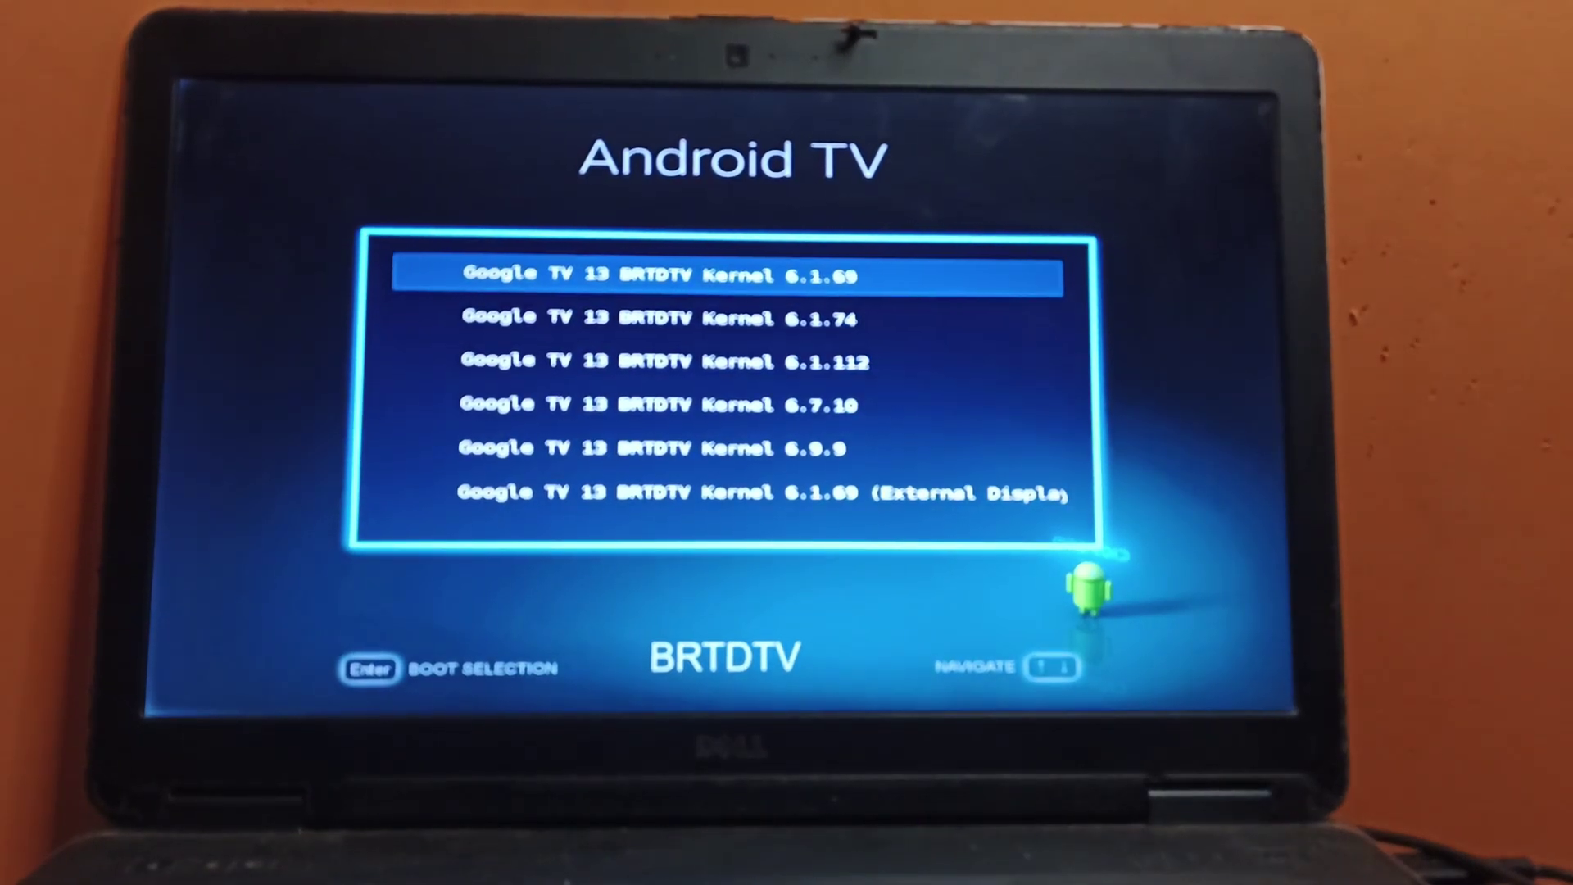
{"action": "key", "text": "Return"}
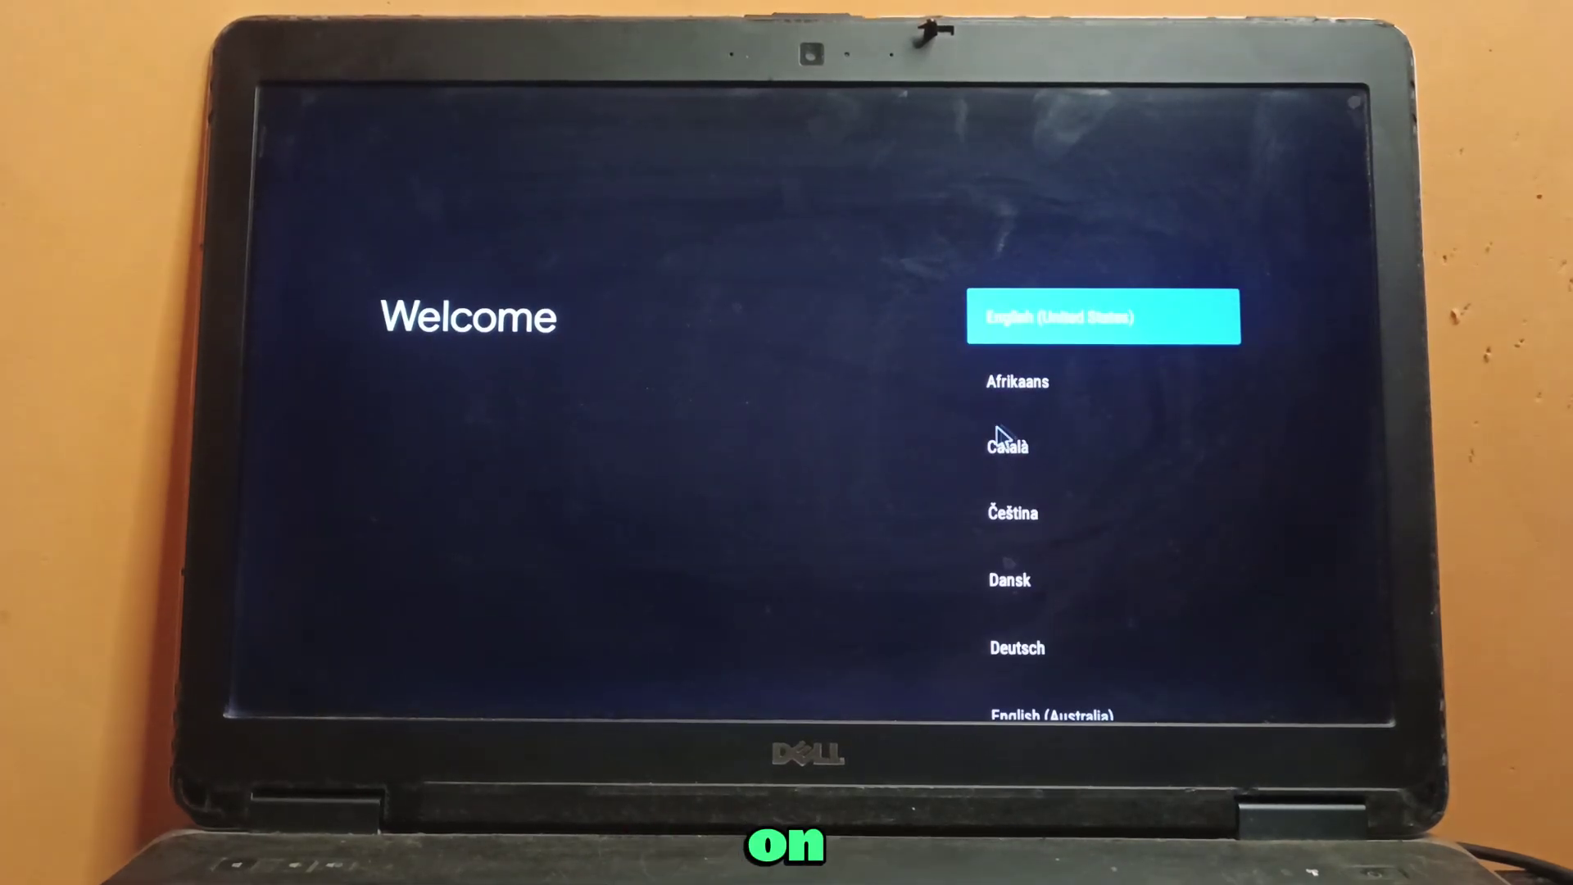
Set the Google TV language to English (United States) and sign in to Google, accepting the Terms of Service
{"action": "left_click", "coordinate": [1013, 316]}
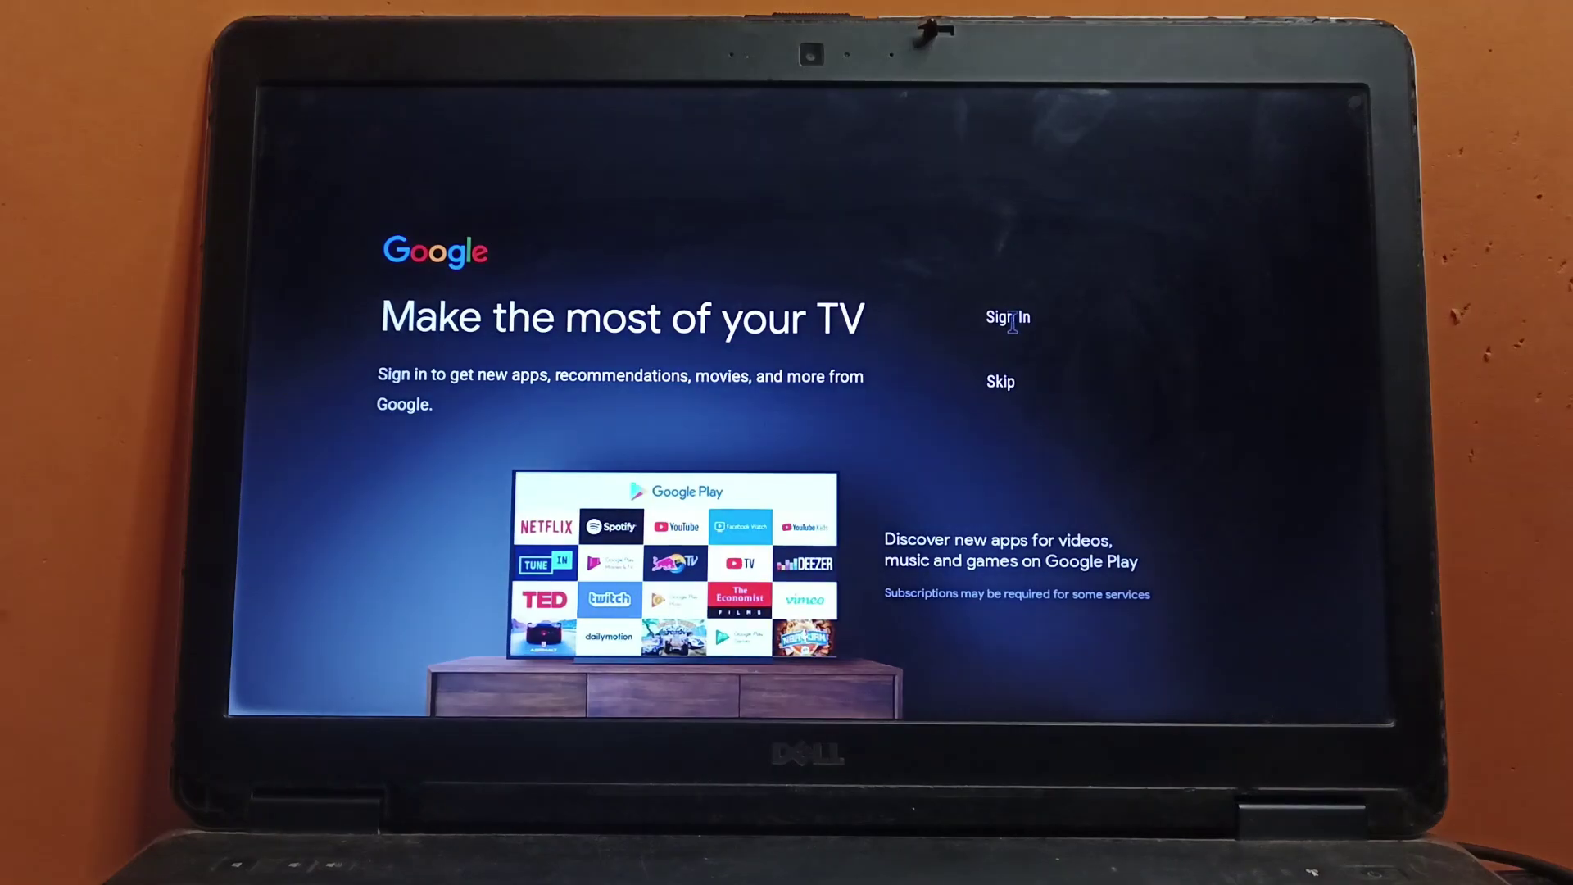
{"action": "left_click", "coordinate": [1015, 313]}
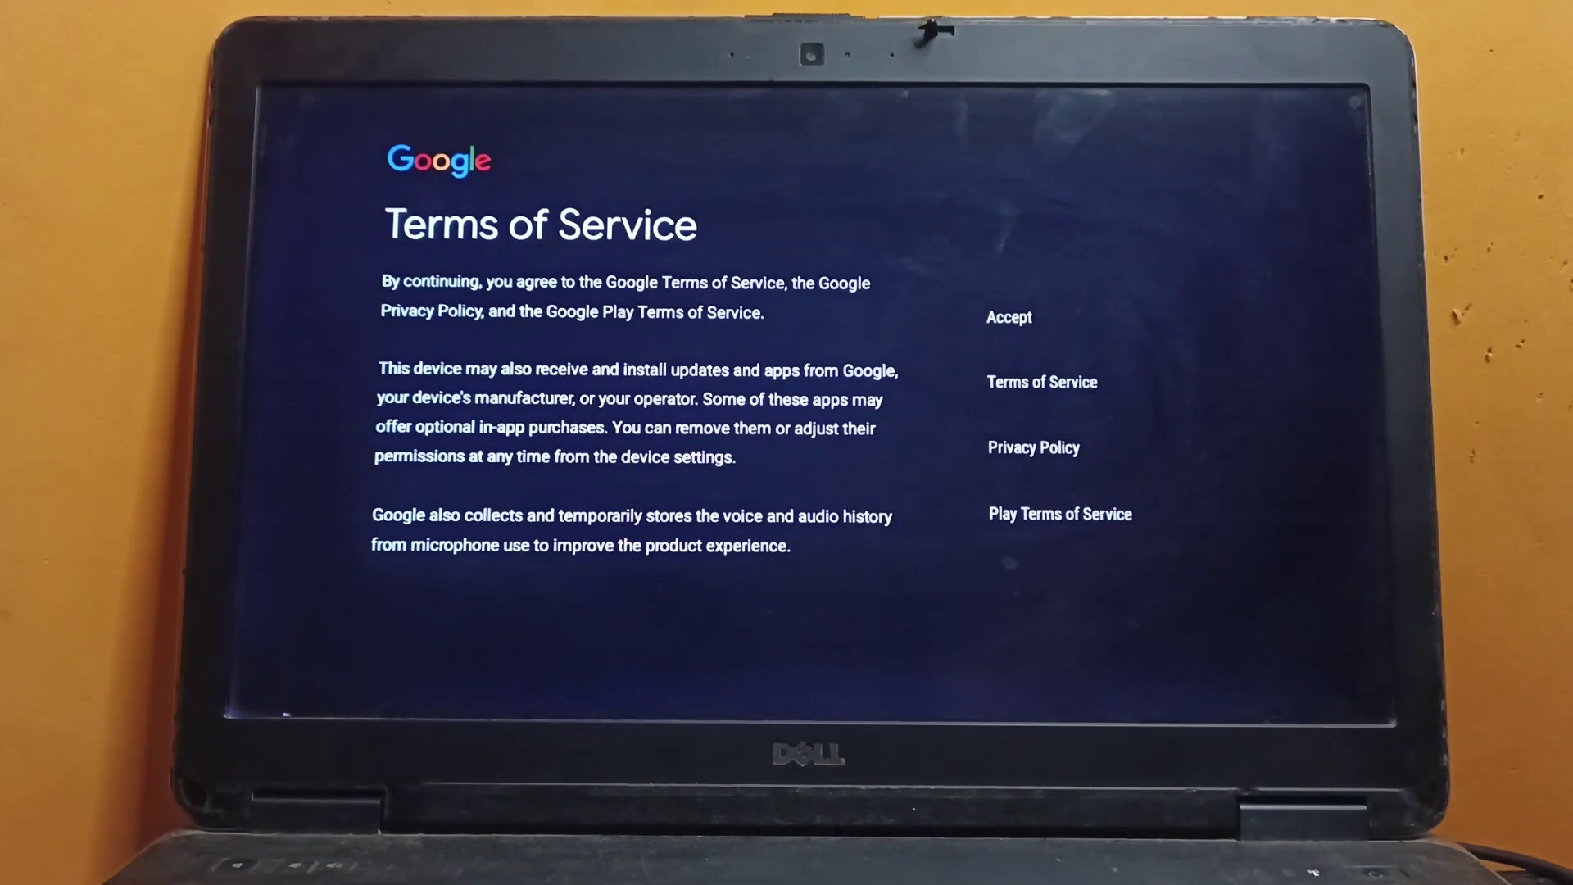
{"action": "left_click", "coordinate": [1013, 326]}
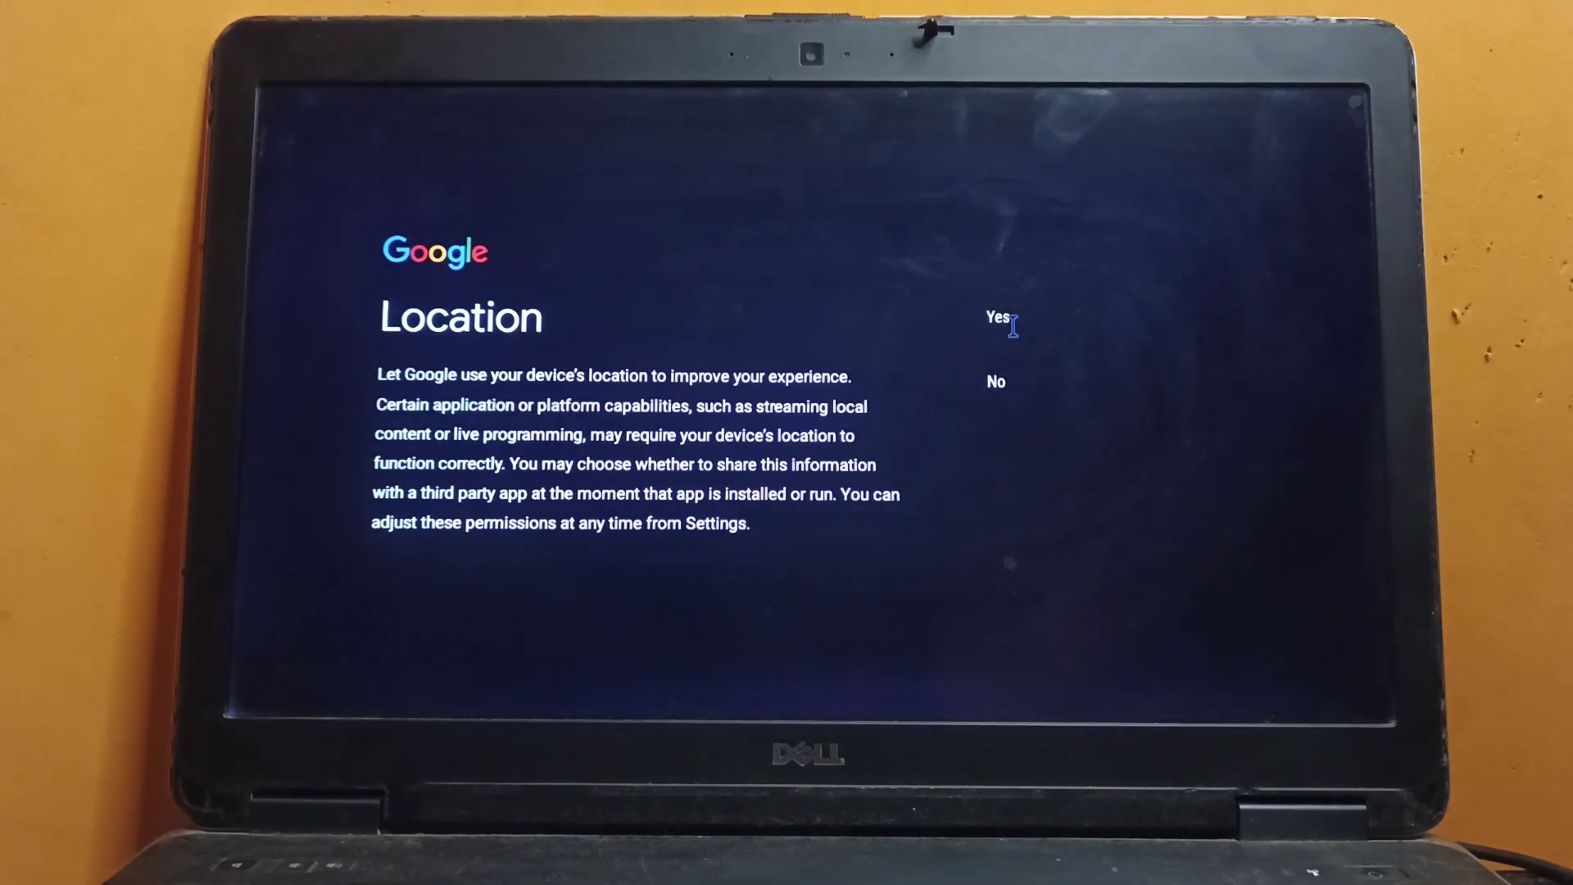
Decline location use and "Hey Google" voice control in the setup
{"action": "left_click", "coordinate": [1003, 379]}
{"action": "left_click", "coordinate": [1000, 379]}
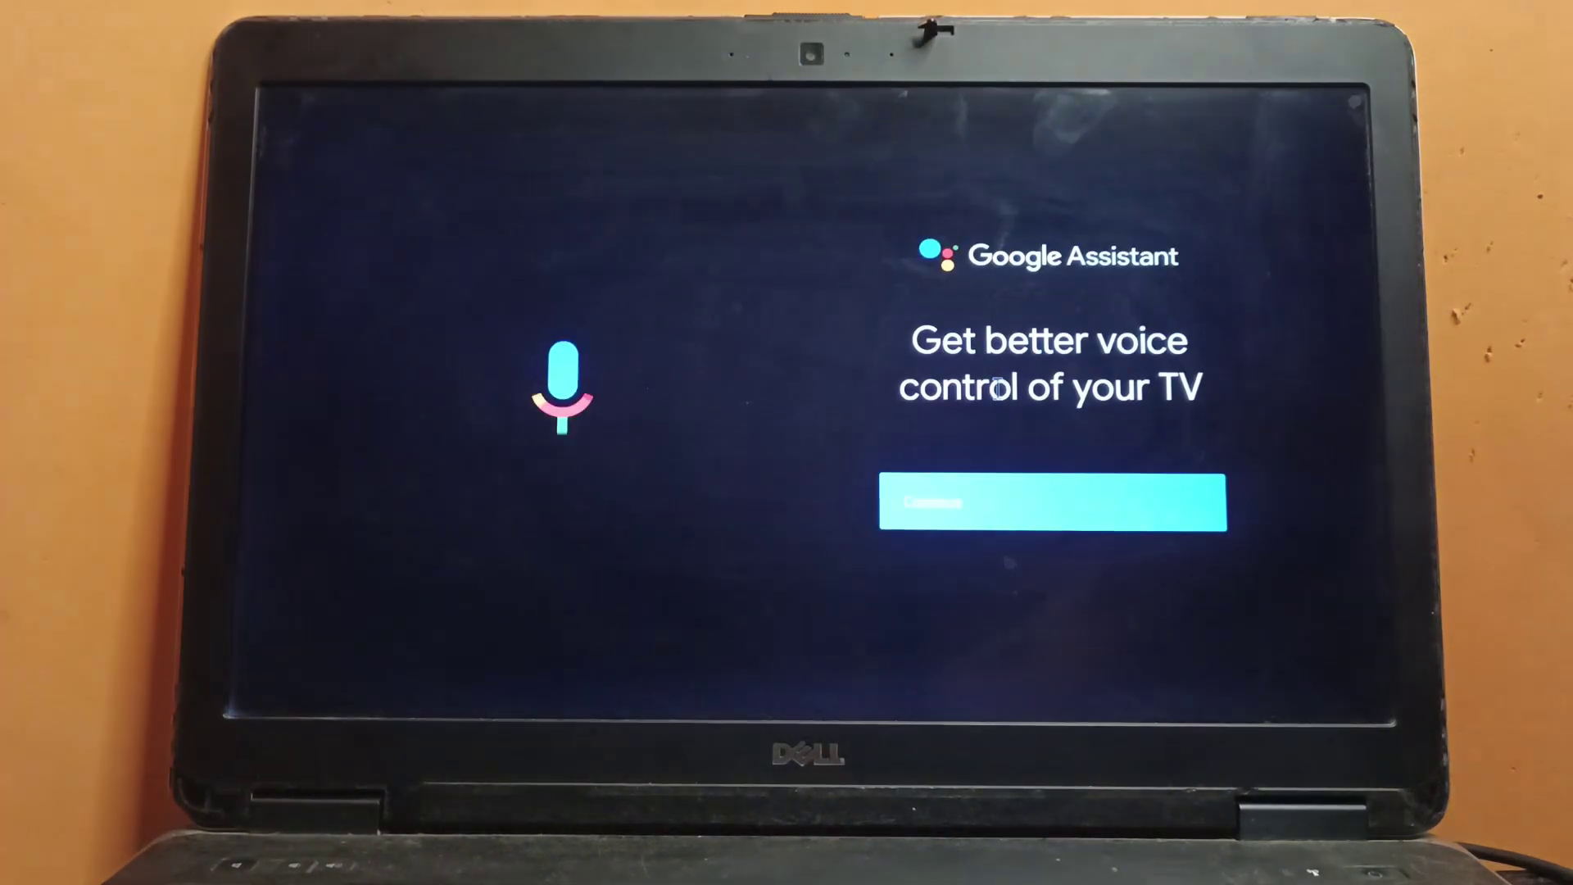
{"action": "left_click", "coordinate": [991, 528]}
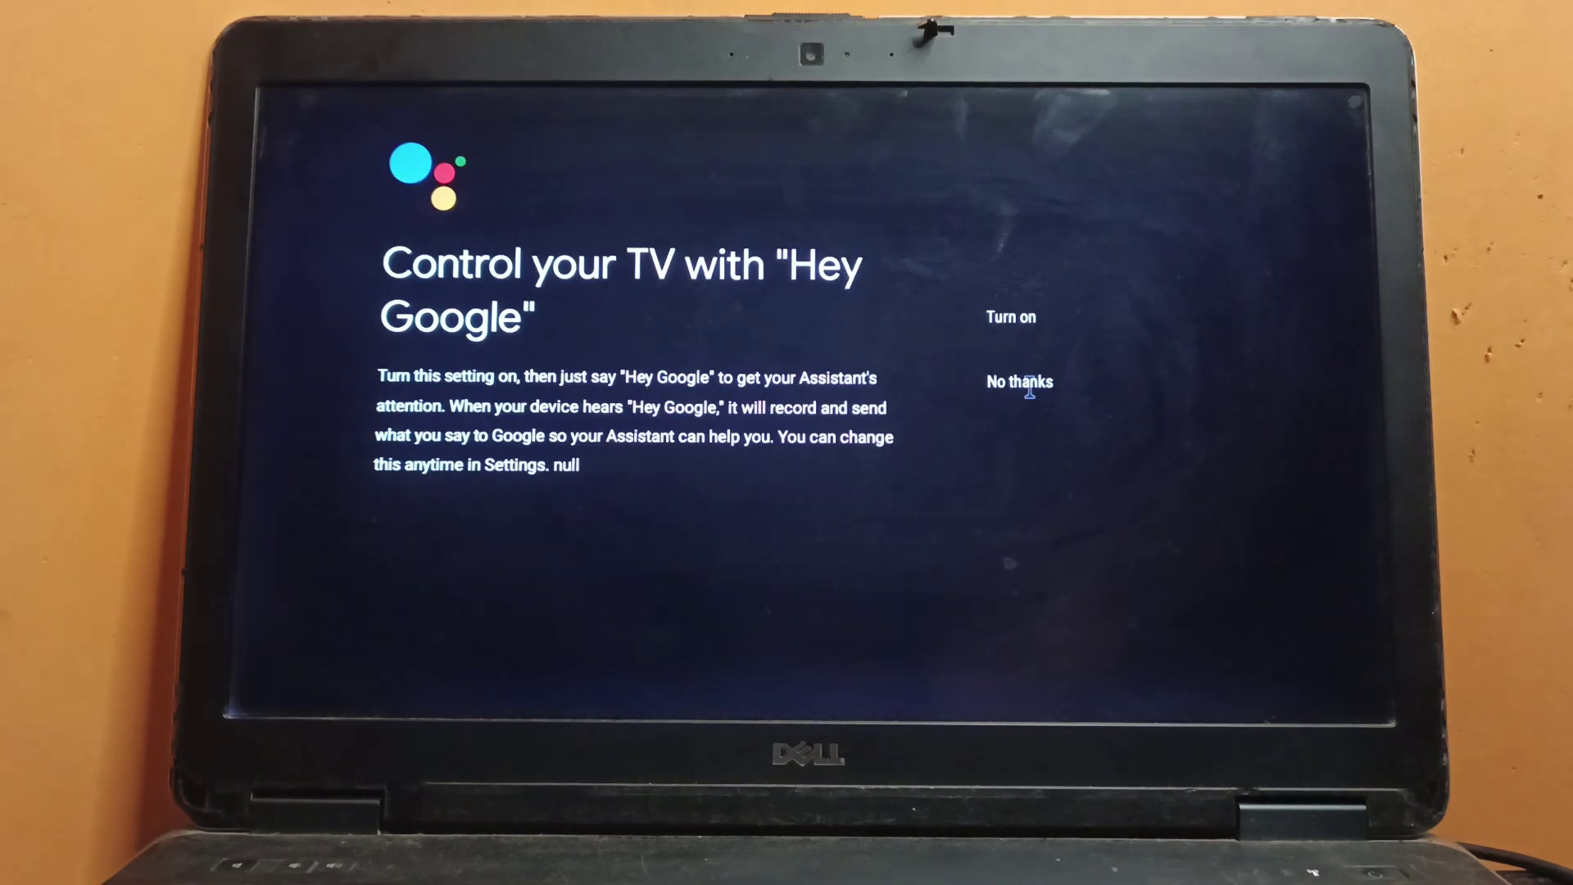
{"action": "left_click", "coordinate": [1030, 384]}
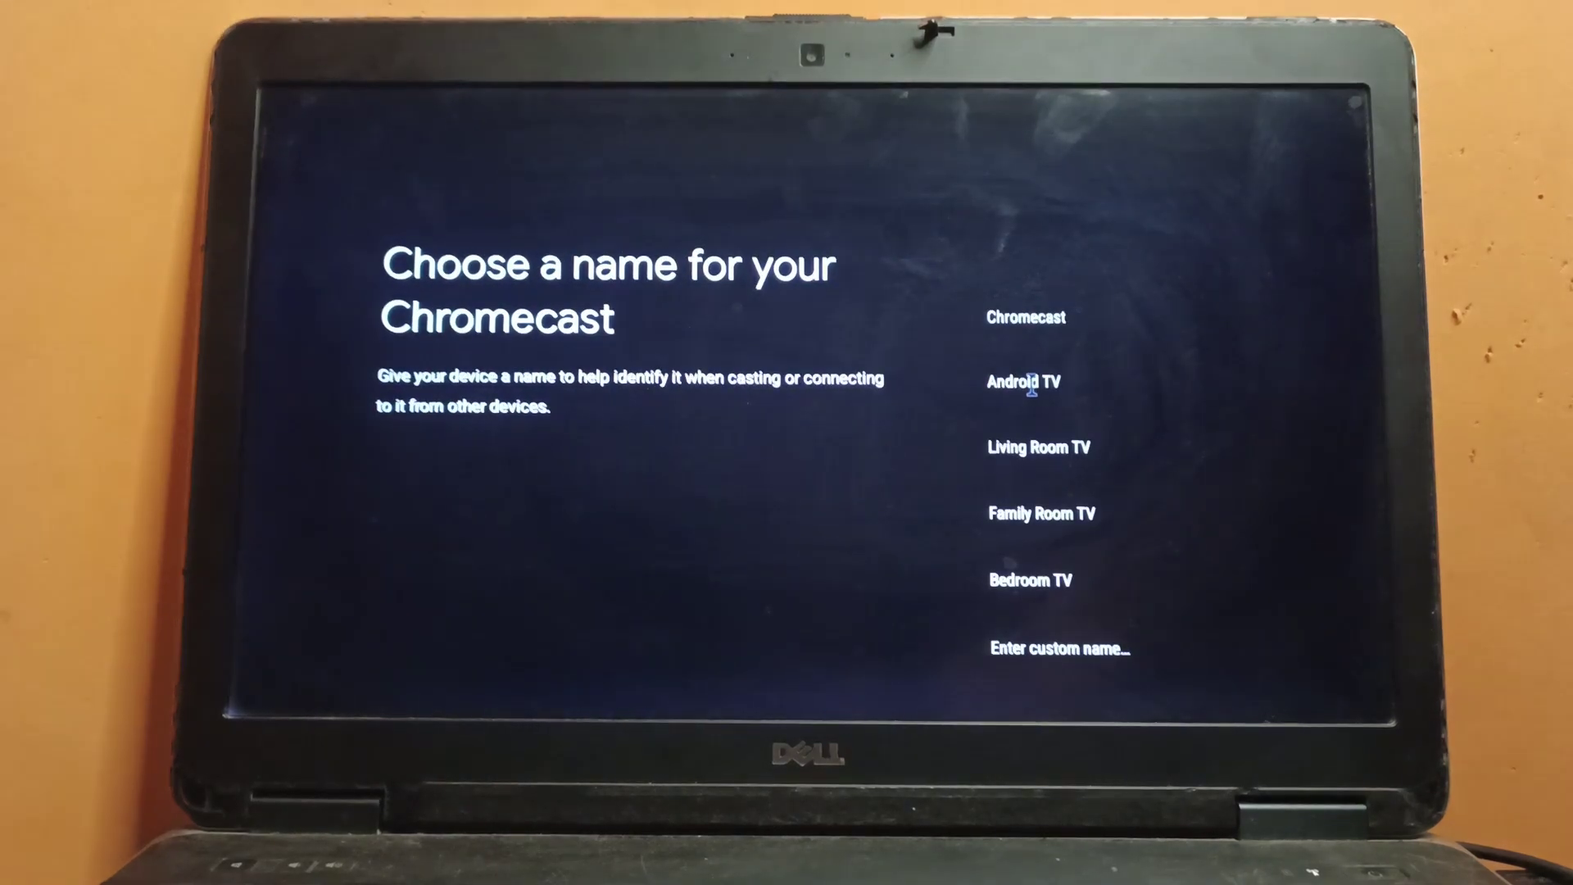
Name the device Android TV and complete the remaining setup pages to reach the home screen
{"action": "left_click", "coordinate": [1032, 383]}
{"action": "left_click", "coordinate": [775, 616]}
{"action": "left_click", "coordinate": [844, 619]}
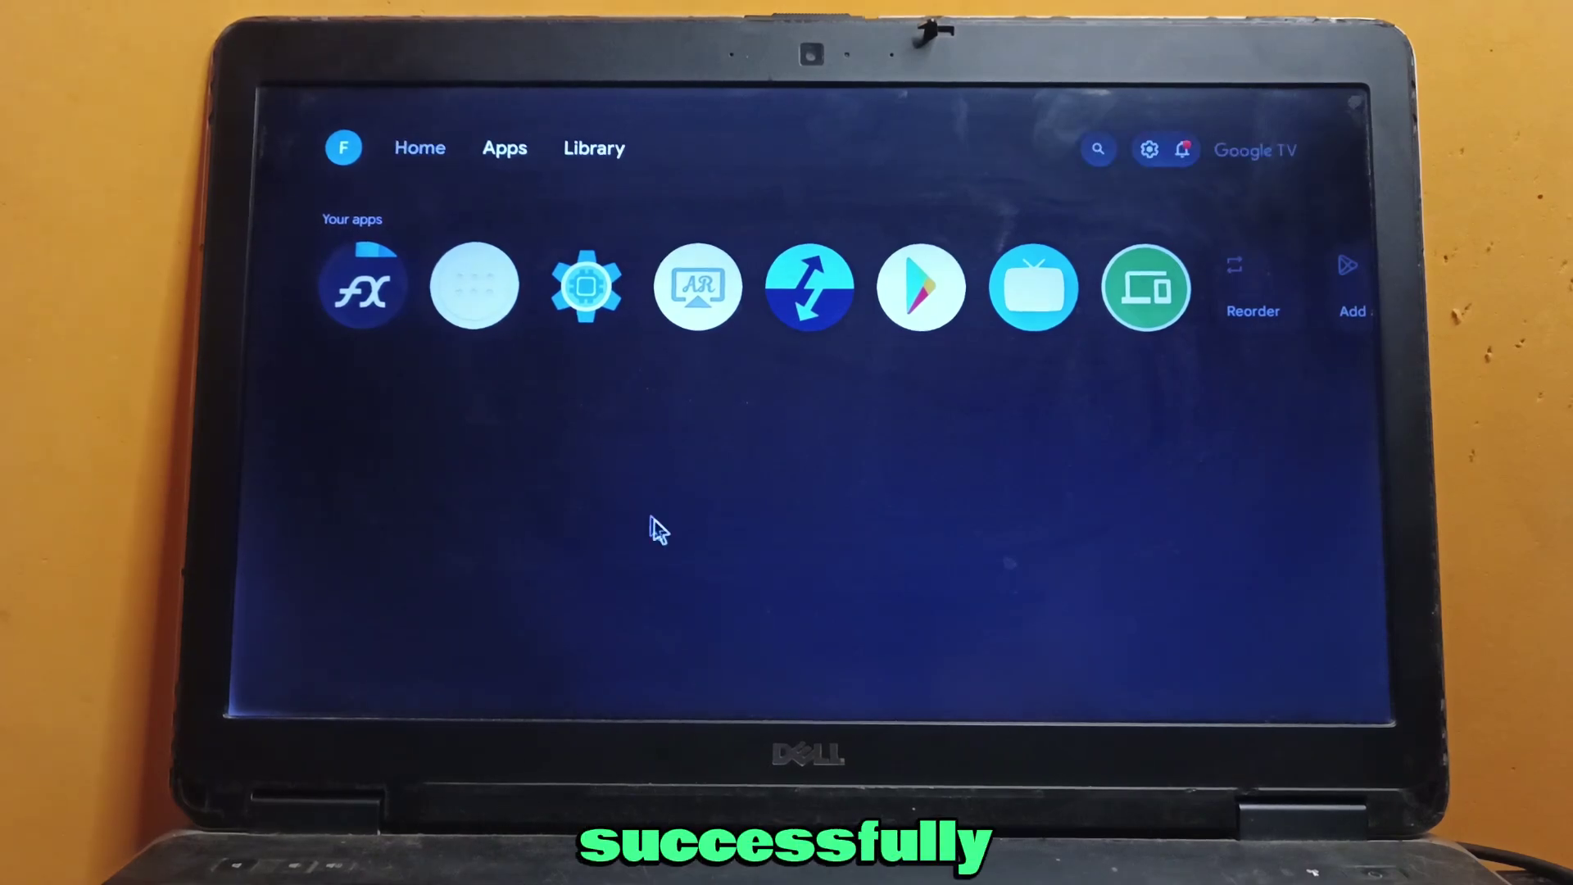
Open the full system settings from the Google TV home screen
{"action": "left_click", "coordinate": [1151, 149]}
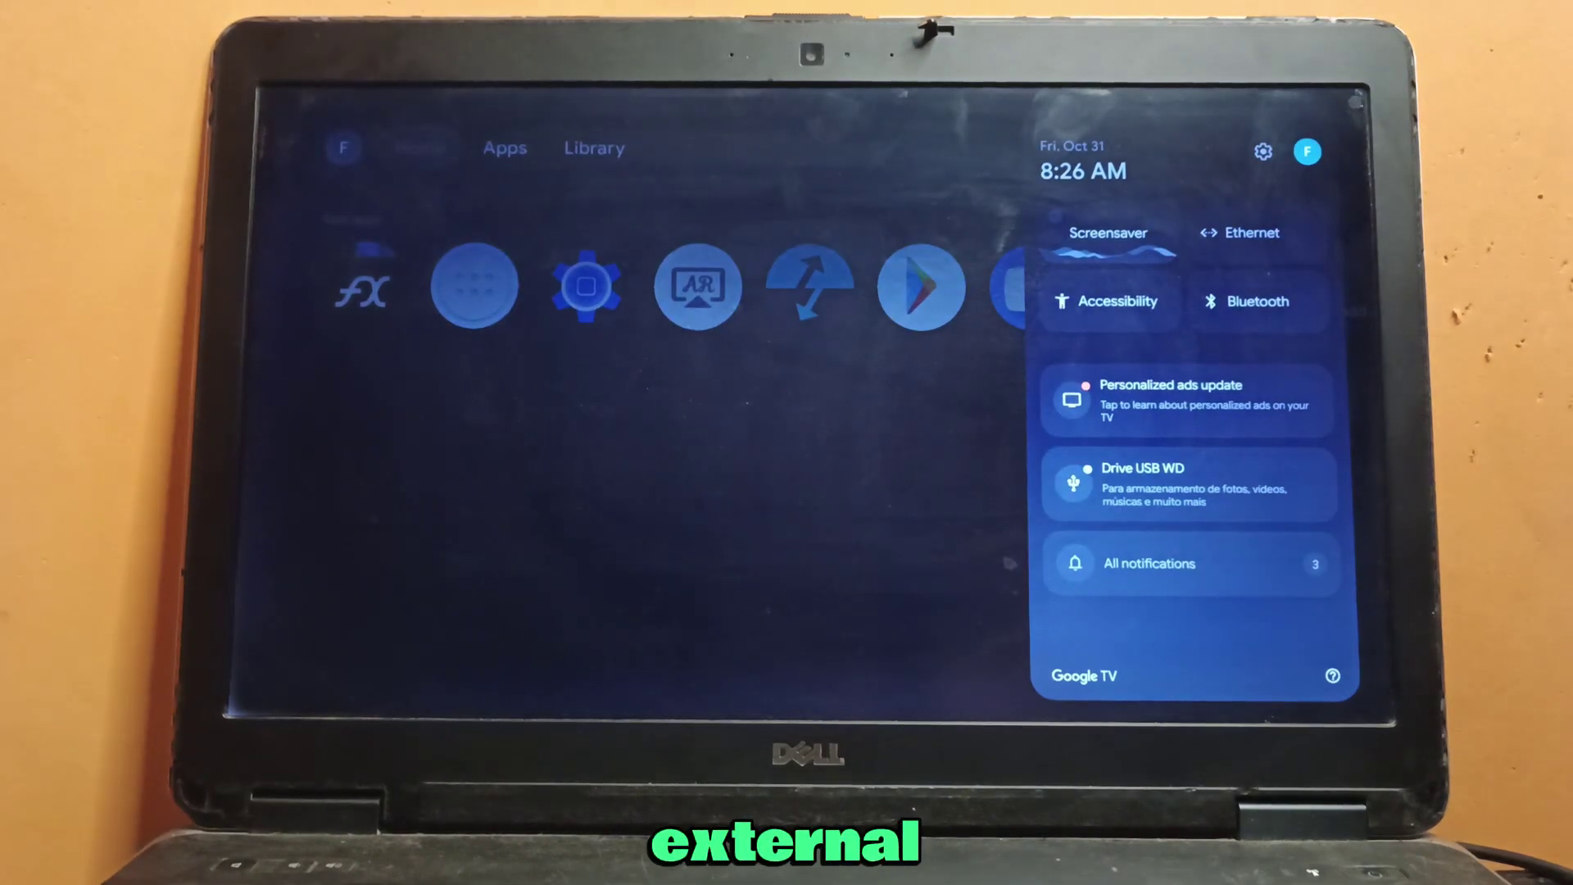
{"action": "left_click", "coordinate": [1263, 152]}
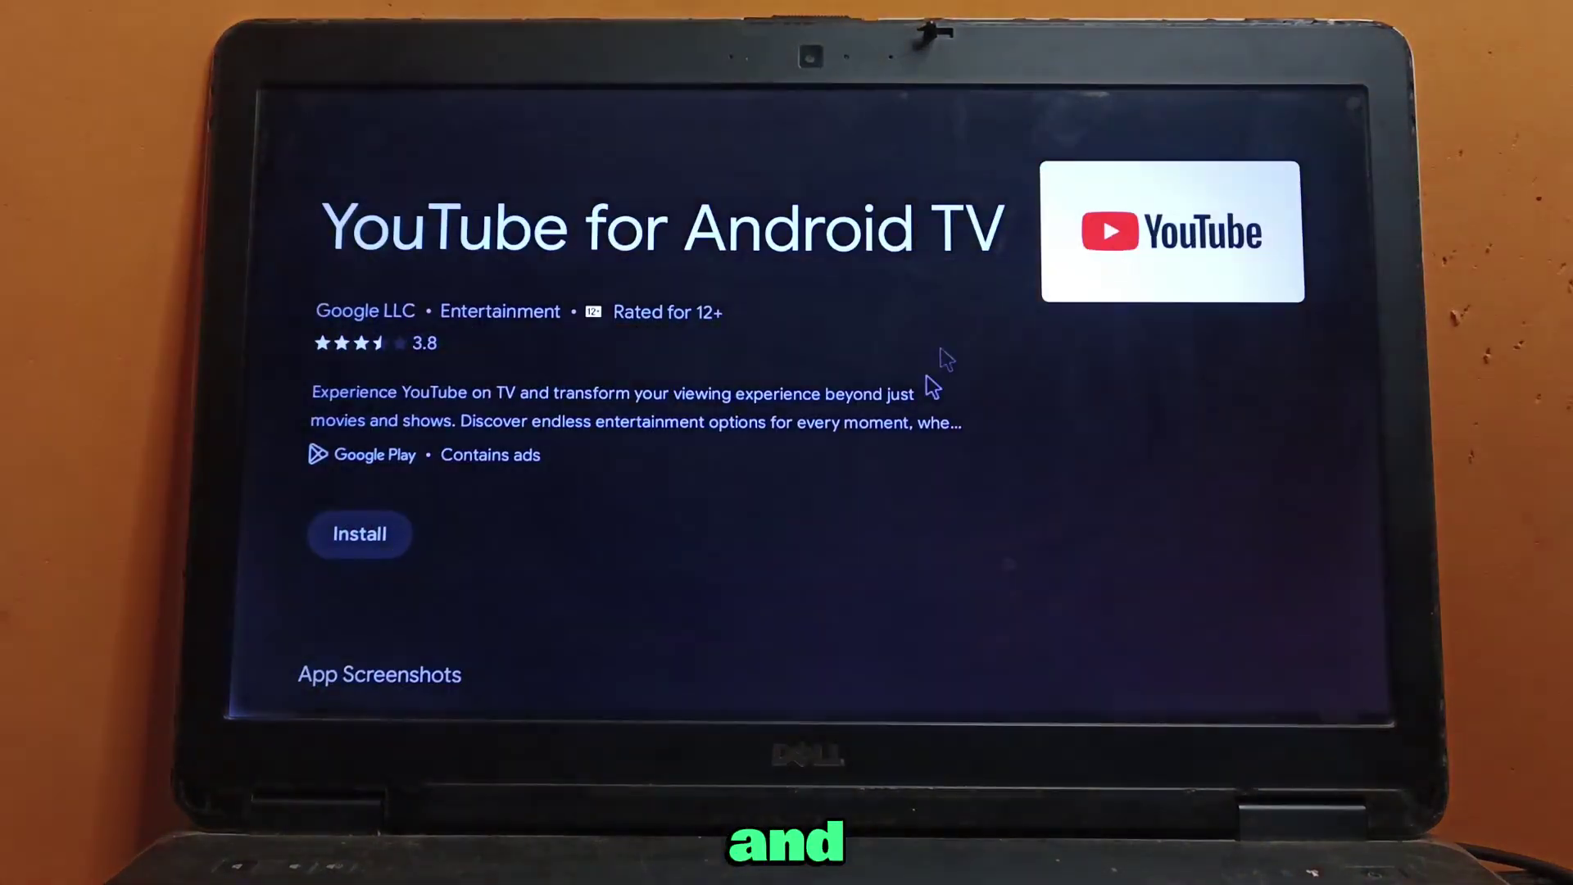
Install YouTube for Android TV from Google Play and browse the Entertainment apps
{"action": "left_click", "coordinate": [359, 547]}
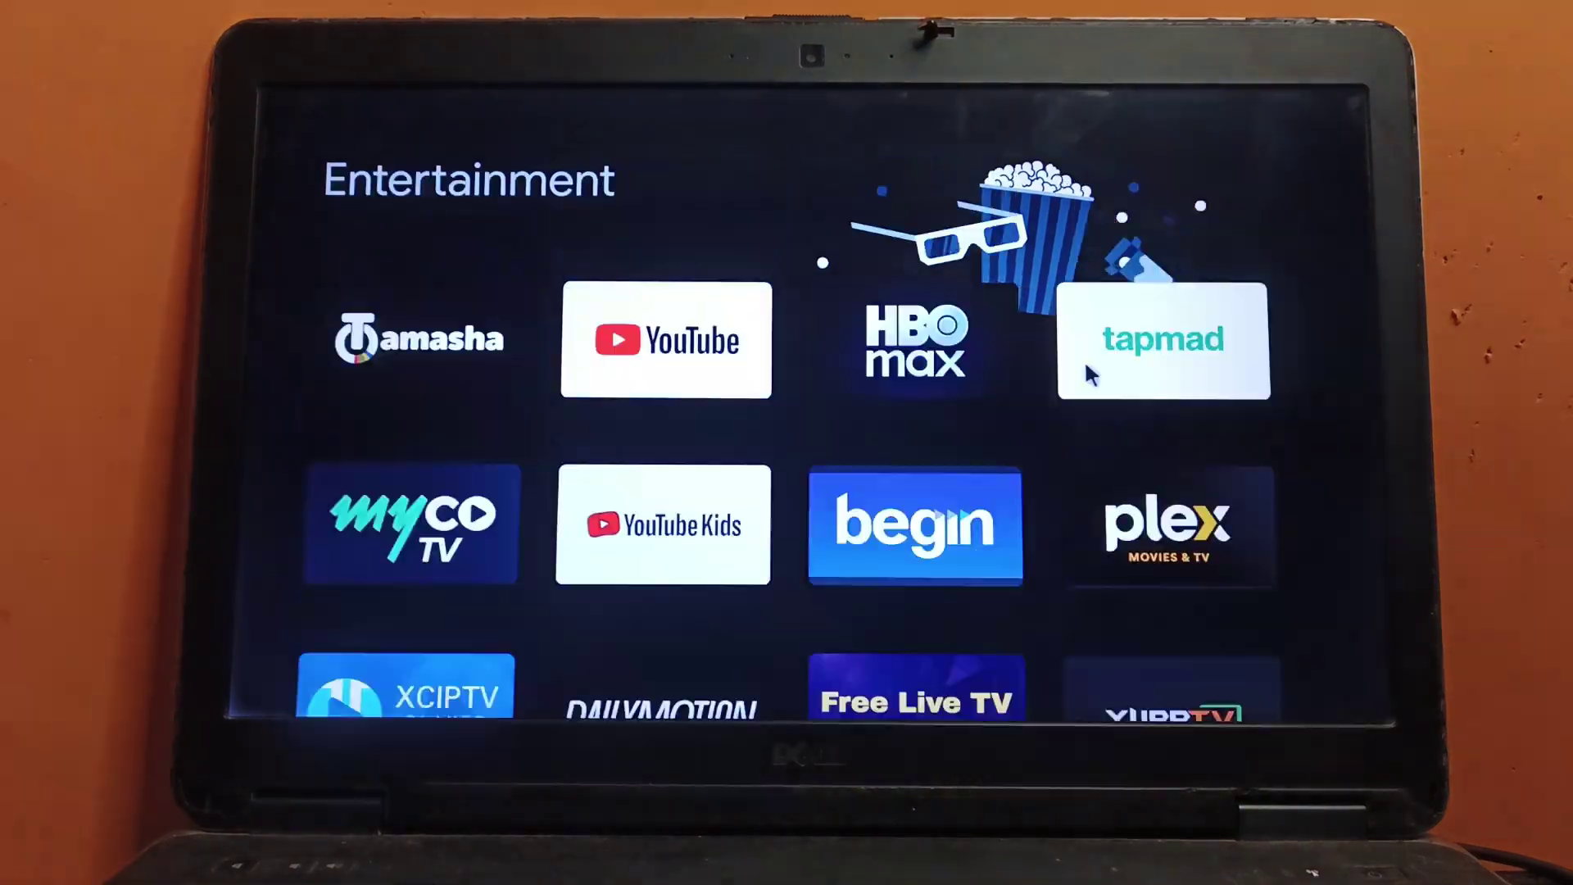
{"action": "scroll", "coordinate": [1082, 376], "scroll_direction": "down", "scroll_amount": 5}
{"action": "scroll", "coordinate": [738, 409], "scroll_direction": "up", "scroll_amount": 5}
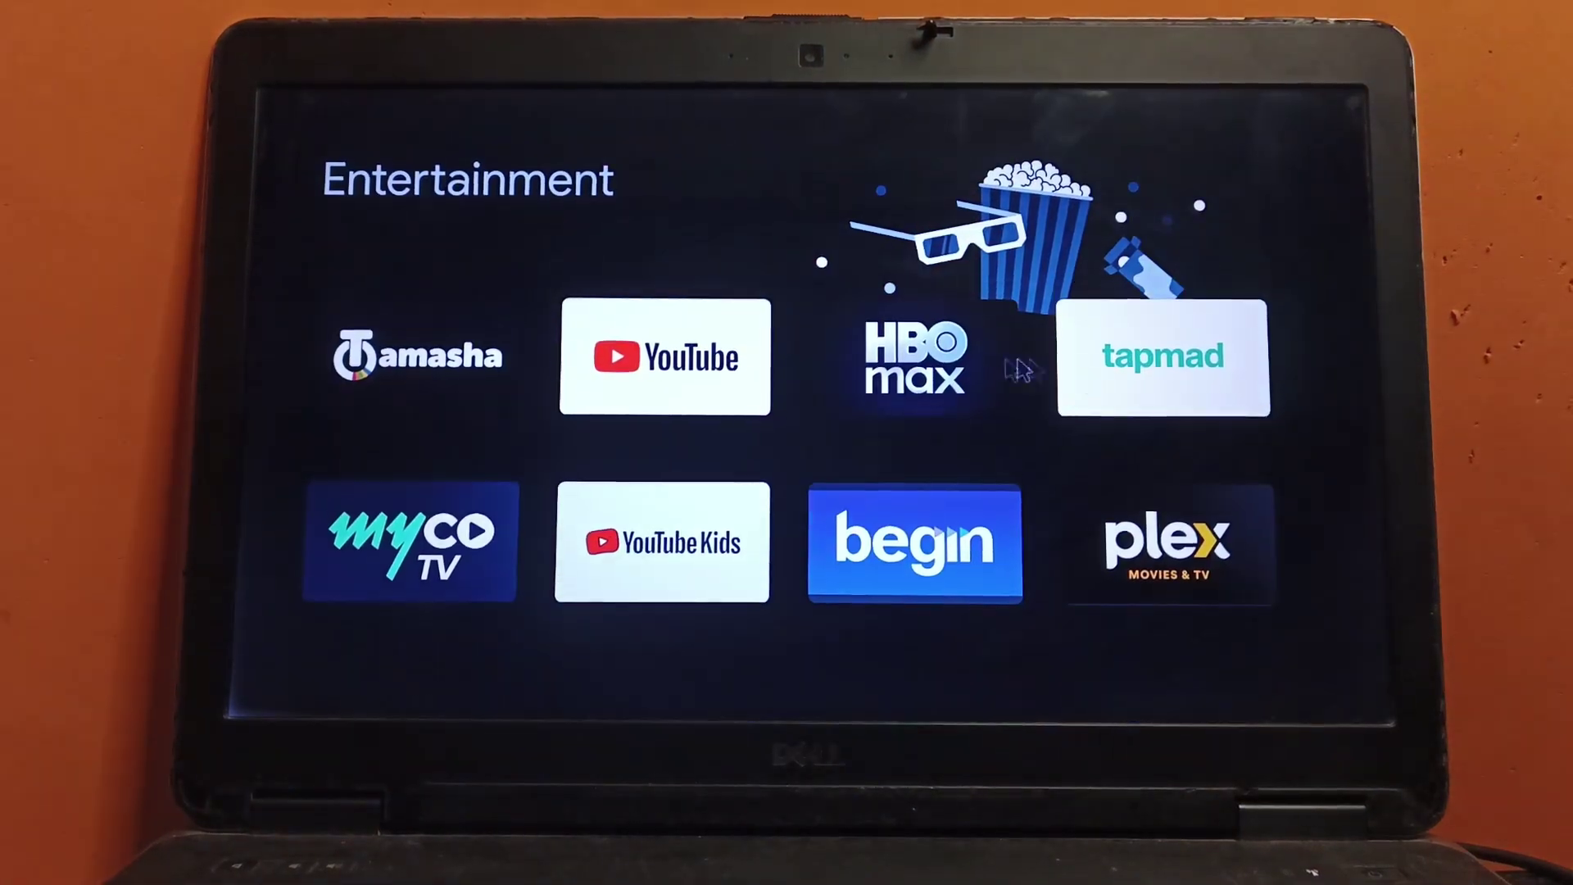
{"action": "scroll", "coordinate": [459, 434], "scroll_direction": "down", "scroll_amount": 1}
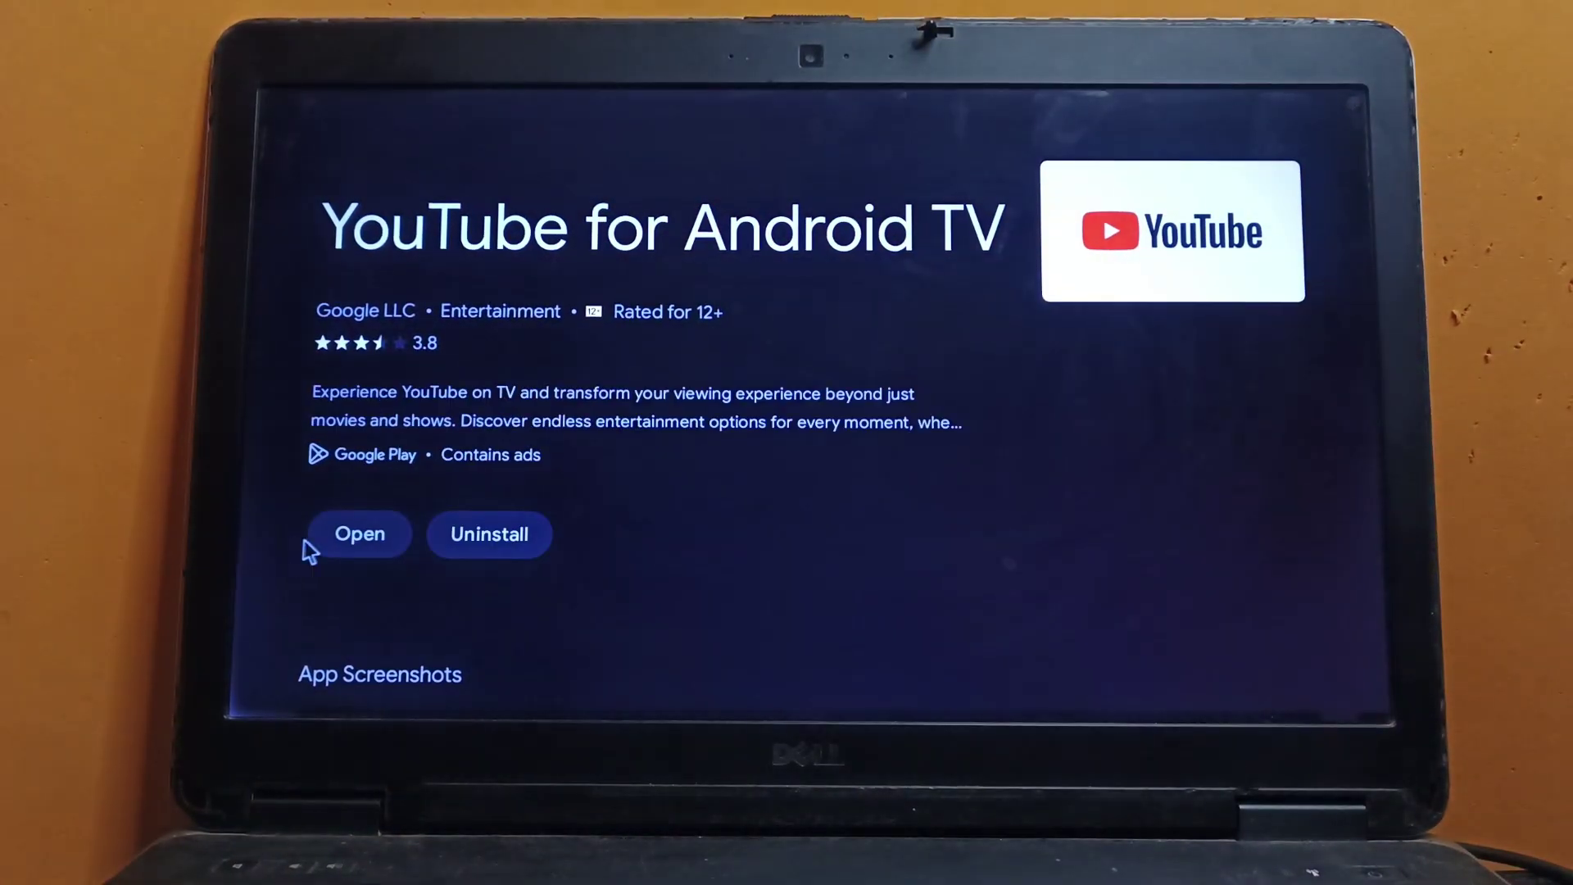
Open the installed YouTube app and continue as a guest
{"action": "left_click", "coordinate": [345, 542]}
{"action": "left_click", "coordinate": [383, 525]}
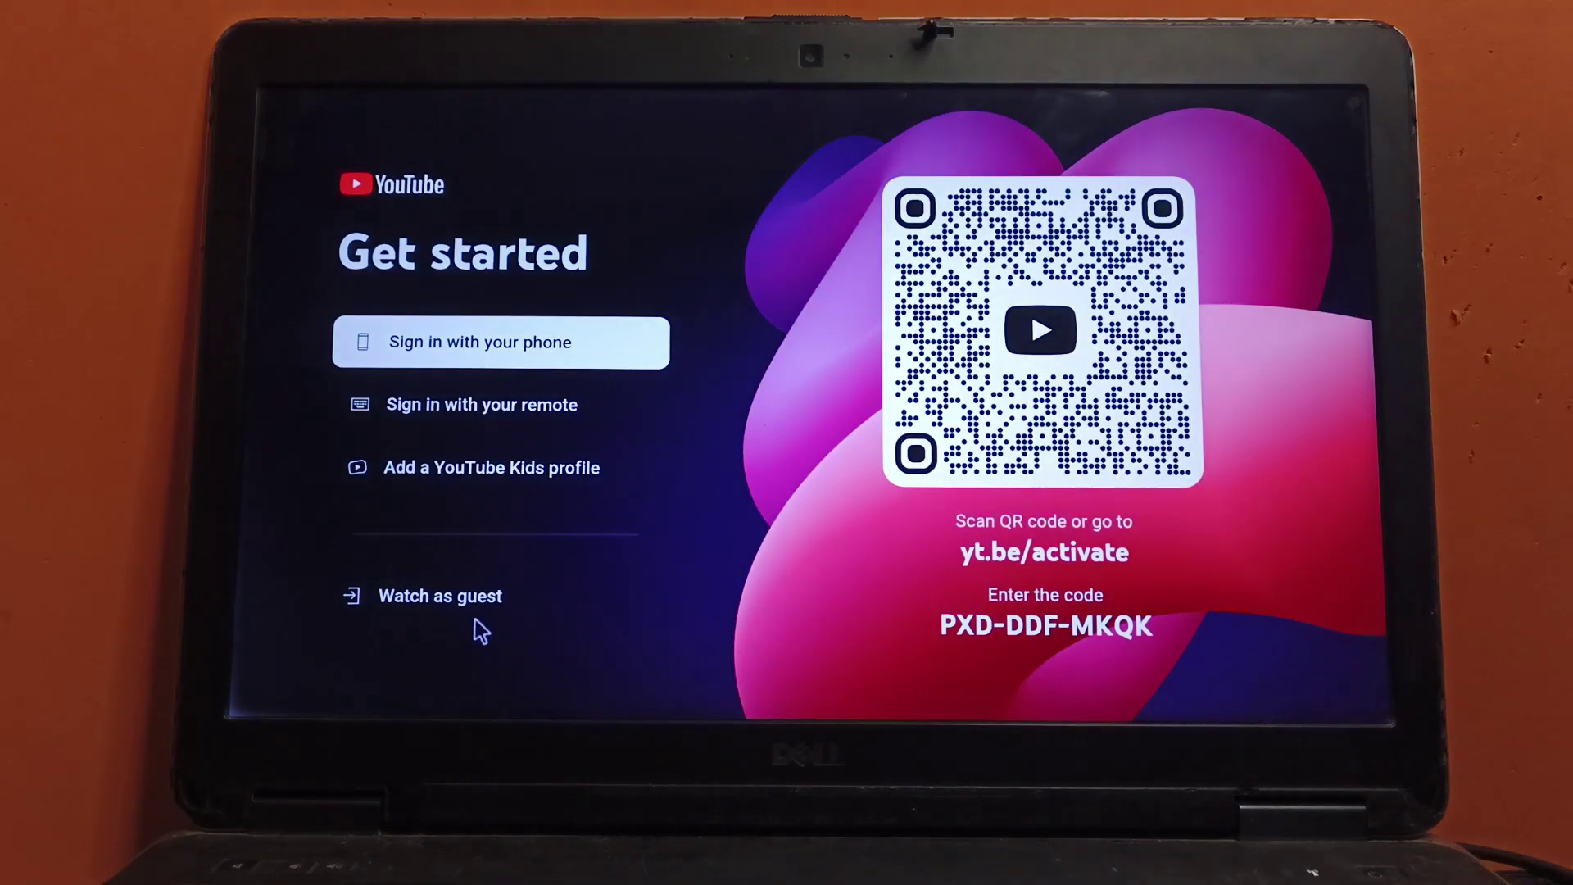
{"action": "left_click", "coordinate": [467, 607]}
Search YouTube for "iphone 17 pro max" and play Apple's "Introducing iPhone 17 Pro" video
{"action": "left_click", "coordinate": [450, 145]}
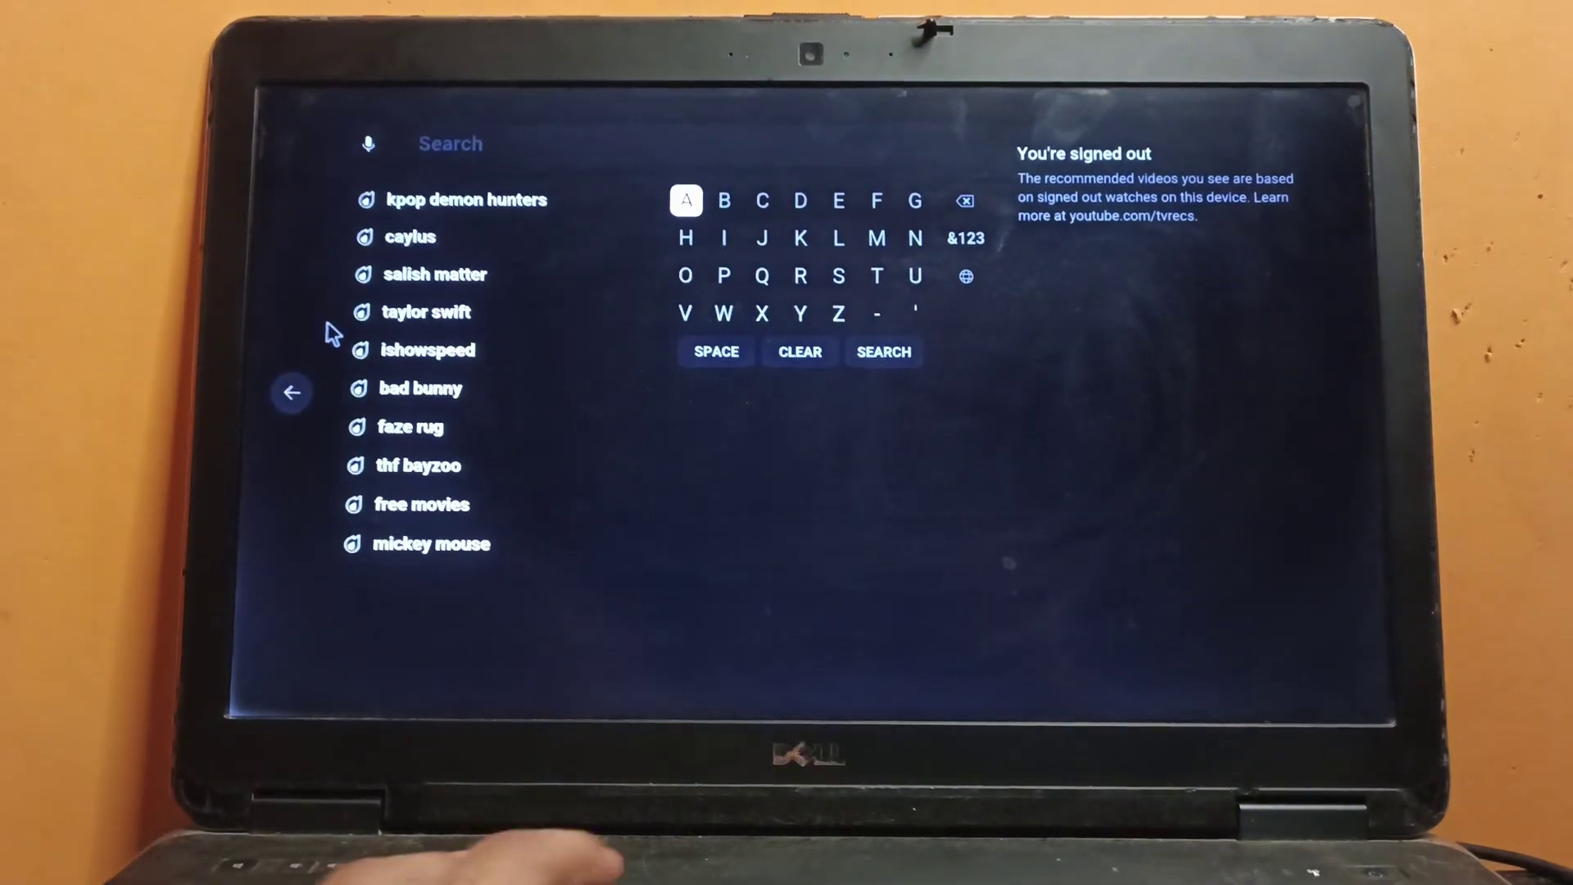
{"action": "left_click", "coordinate": [478, 209]}
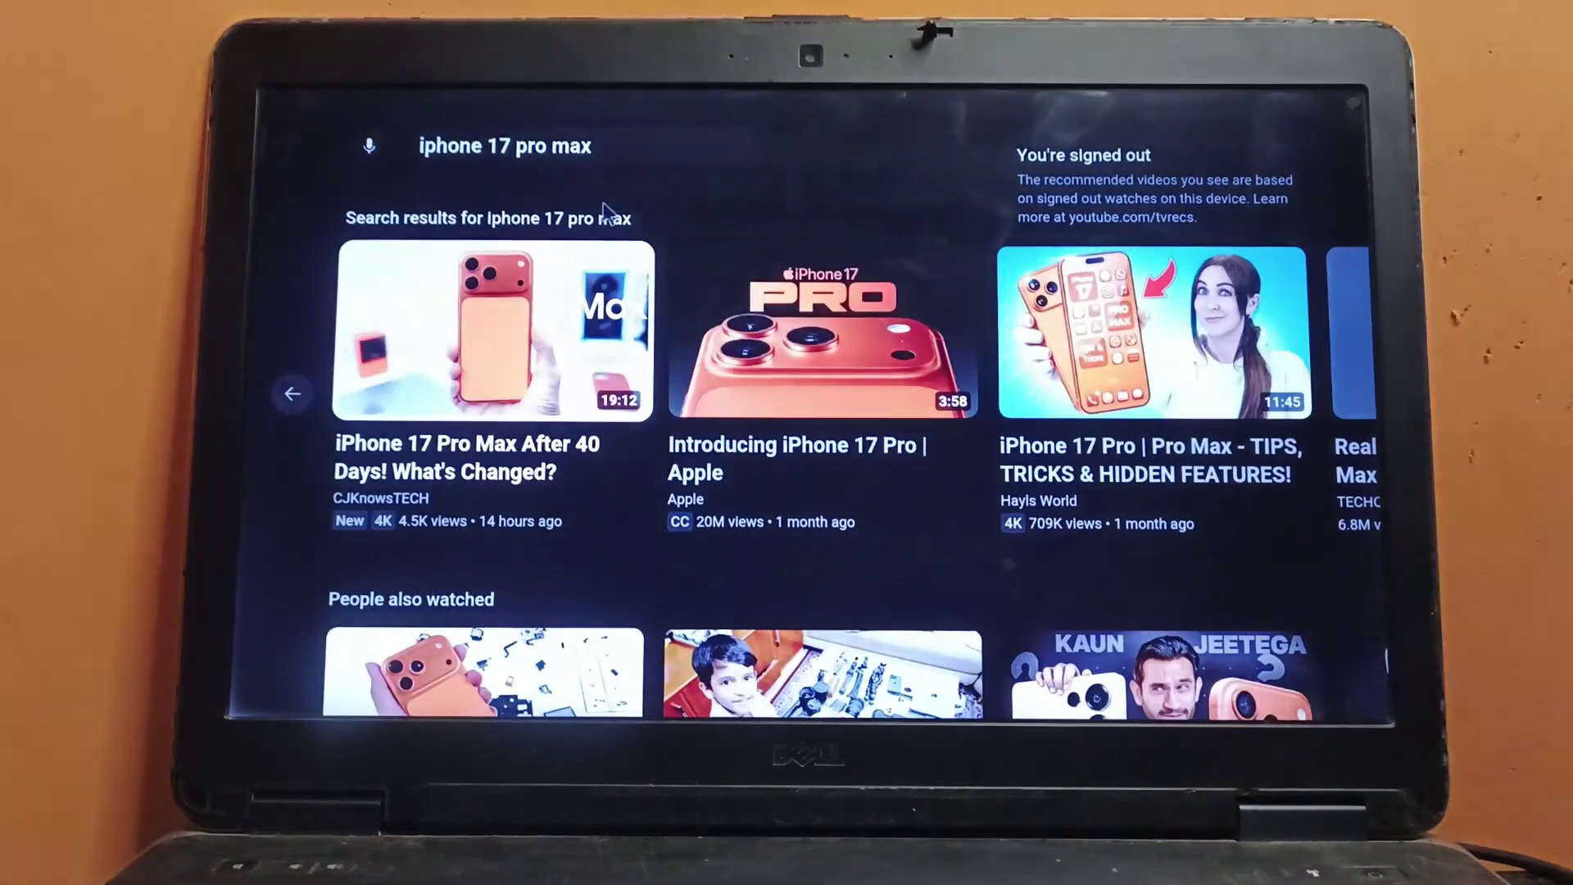
{"action": "left_click", "coordinate": [956, 361]}
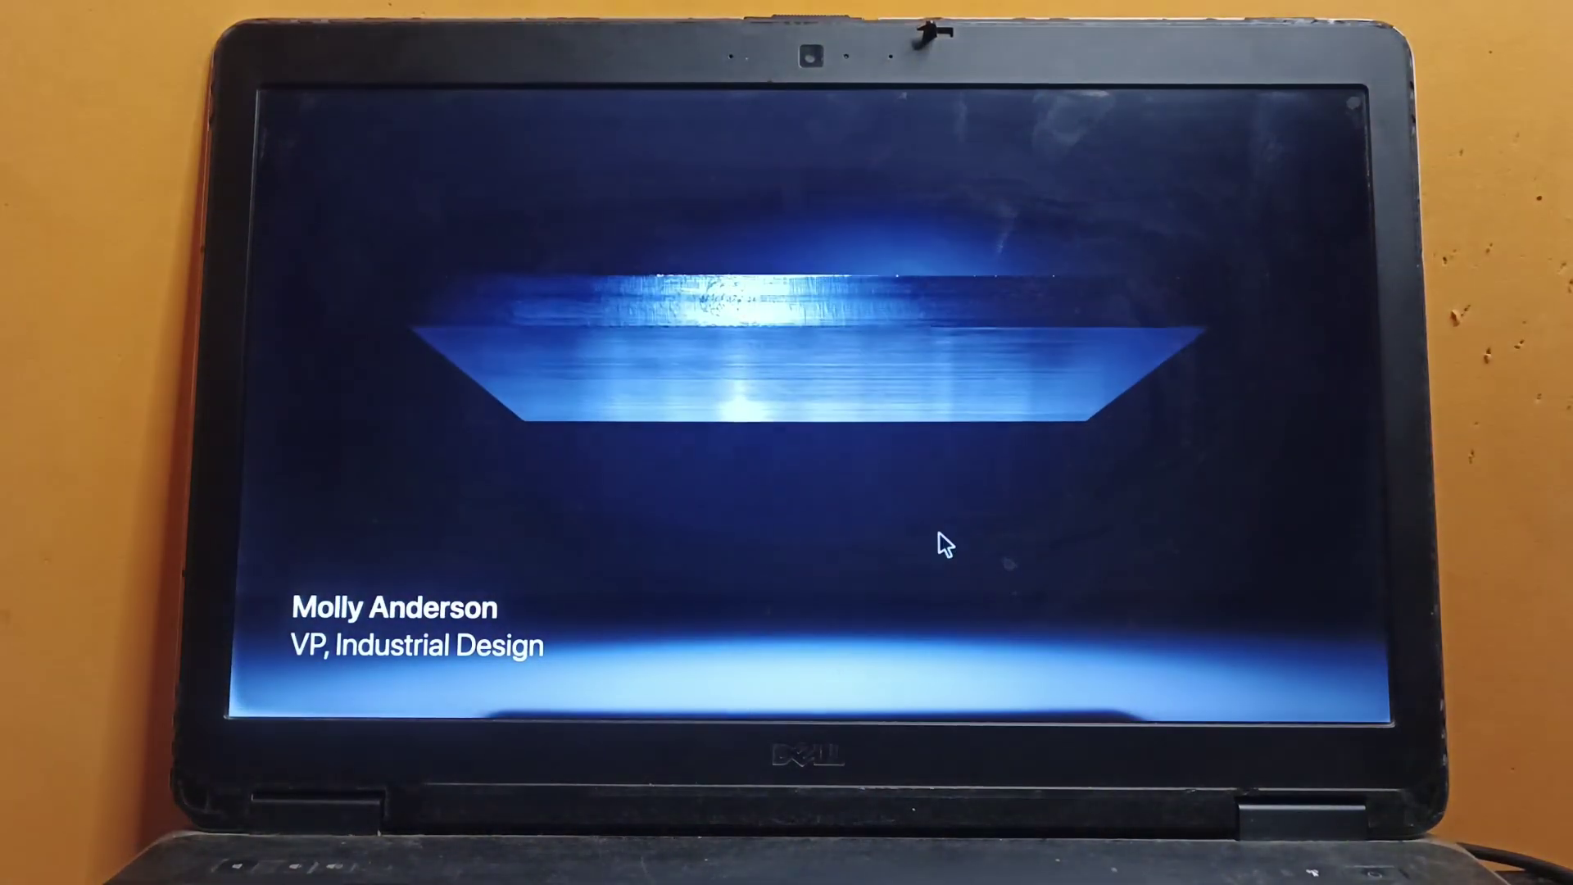
{"action": "mouse_move", "coordinate": [526, 541]}
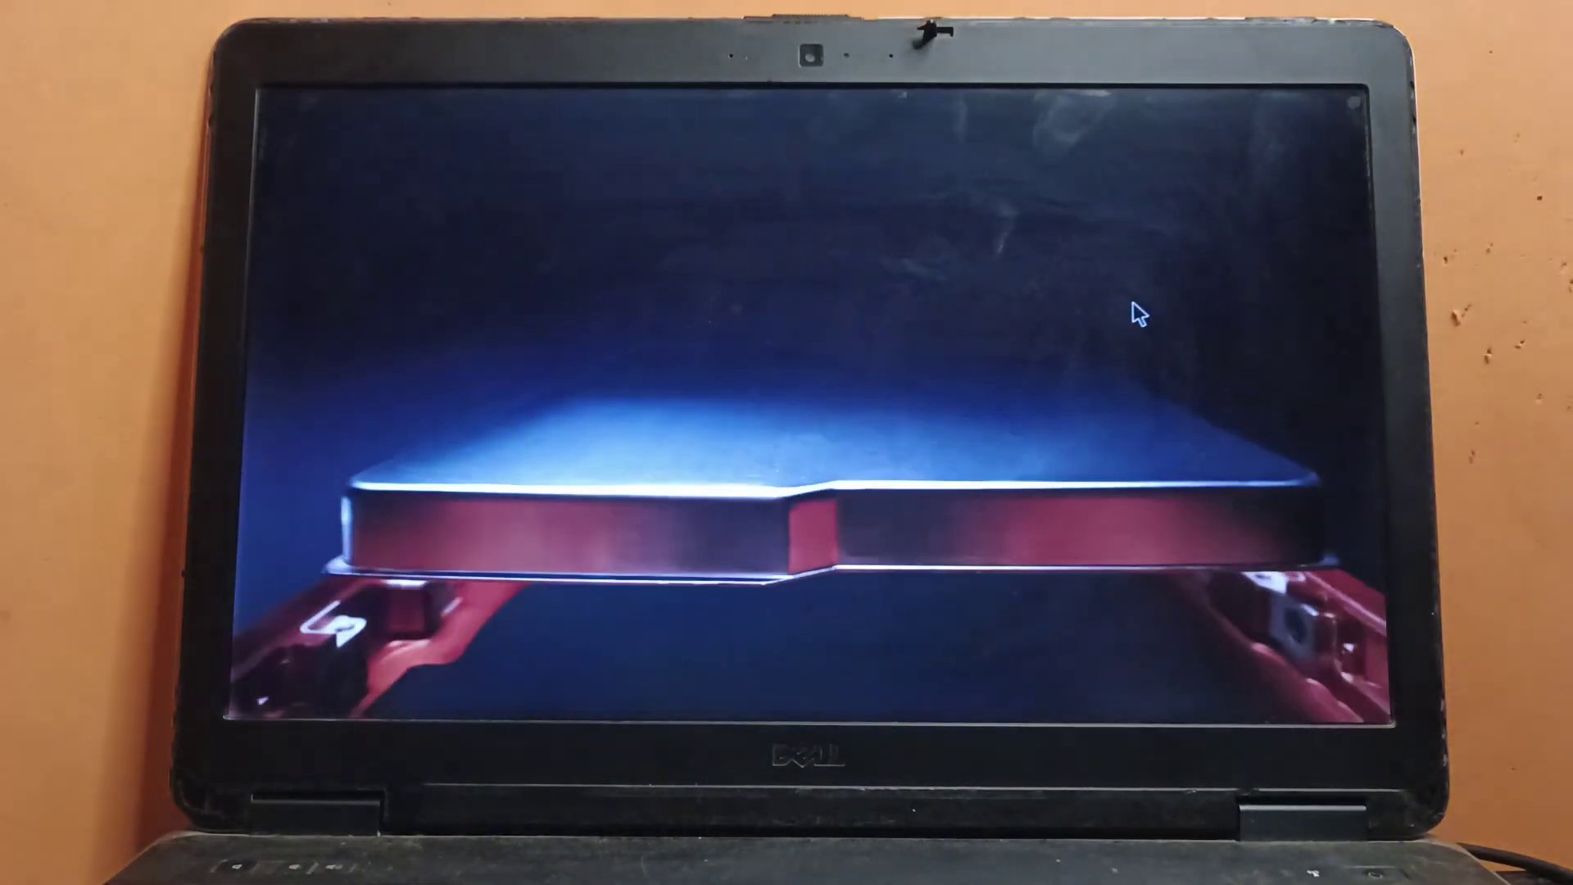